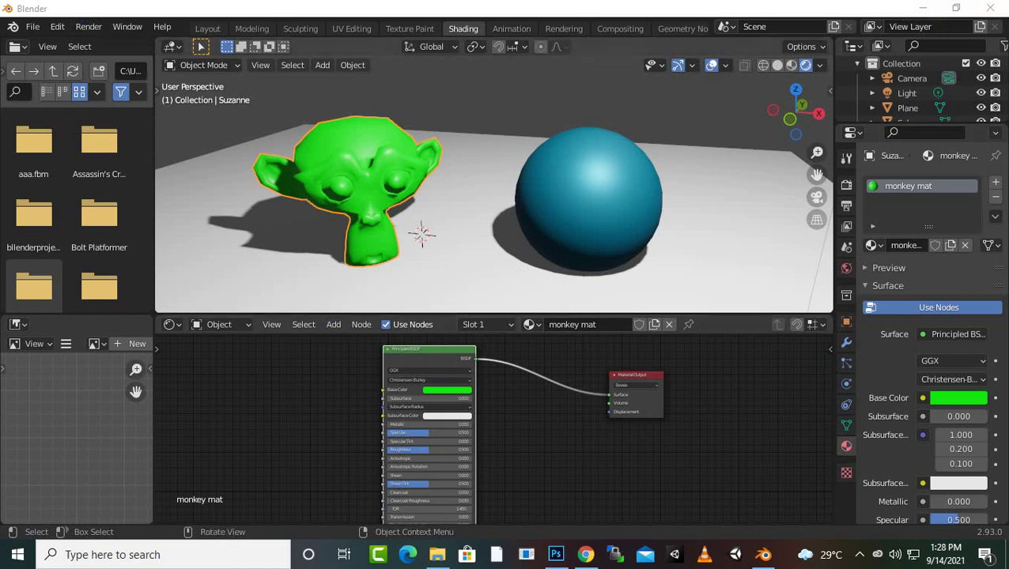
Change the monkey material's base color to bright red, hex E70A00
{"action": "scroll", "coordinate": [474, 205], "scroll_direction": "up", "scroll_amount": 1}
{"action": "left_click", "coordinate": [463, 237]}
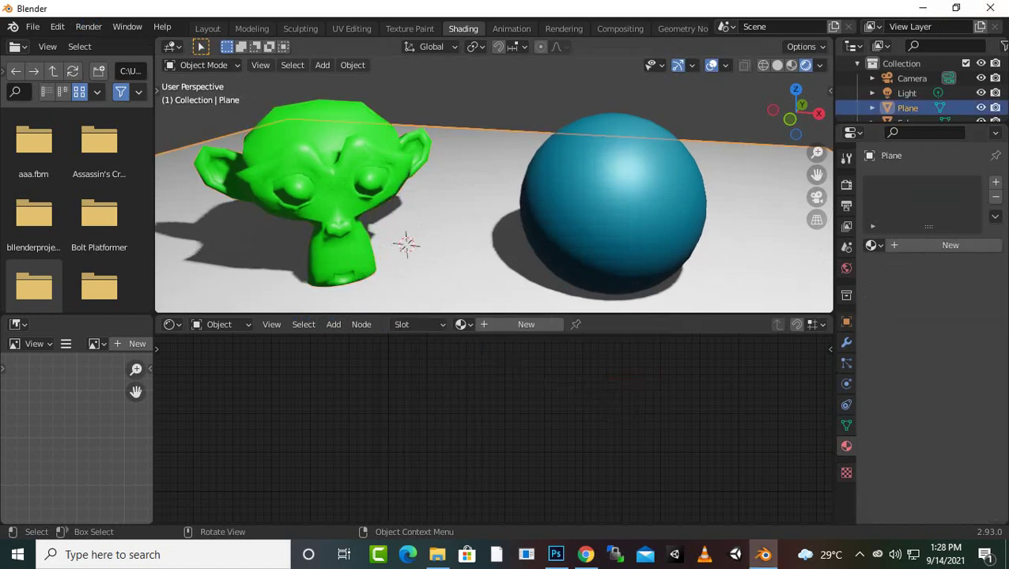
{"action": "left_click", "coordinate": [340, 190]}
{"action": "left_click", "coordinate": [429, 380]}
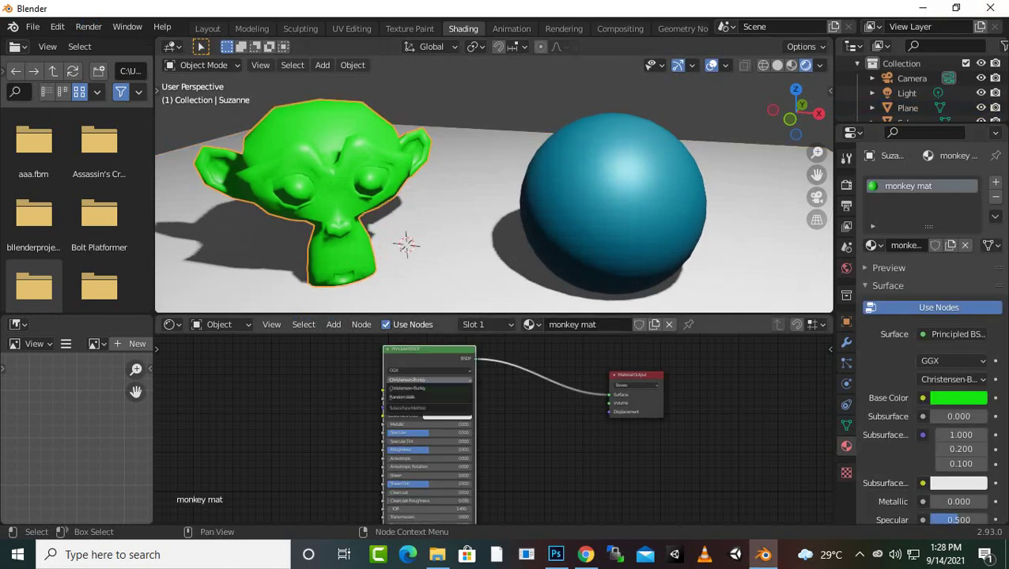
{"action": "left_click", "coordinate": [447, 390]}
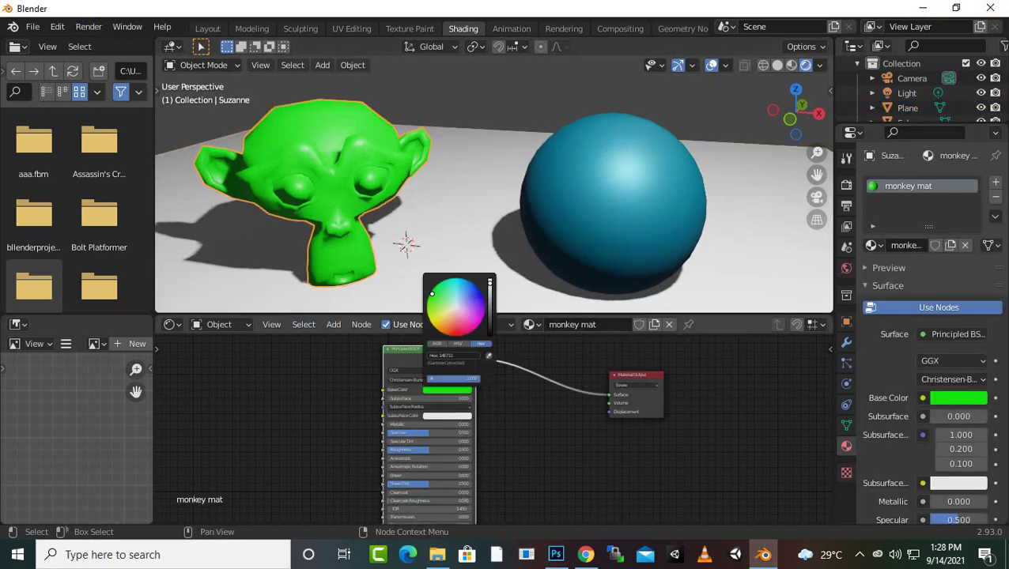
{"action": "left_click", "coordinate": [456, 336]}
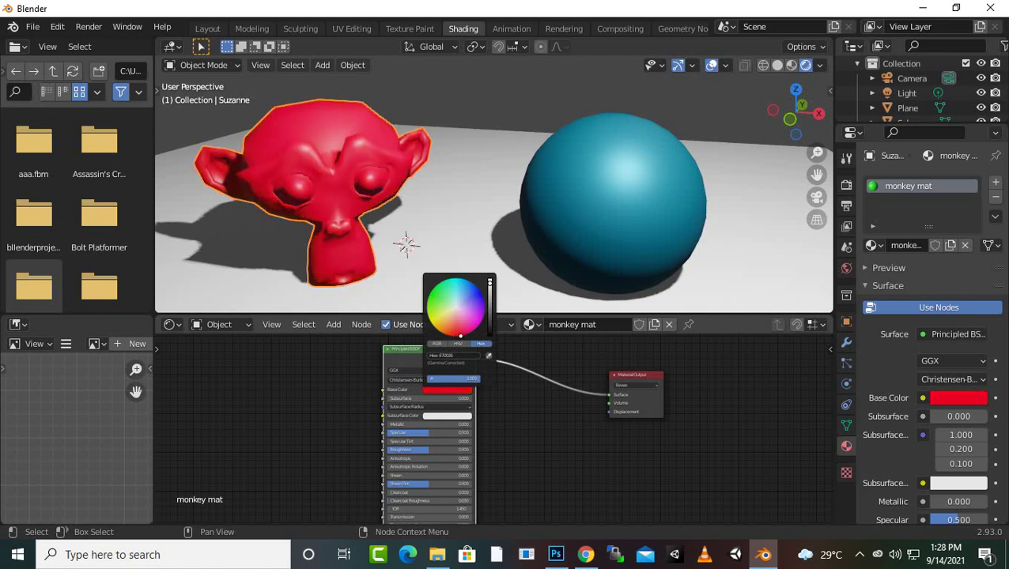
{"action": "left_click_drag", "start_coordinate": [463, 335], "coordinate": [456, 337]}
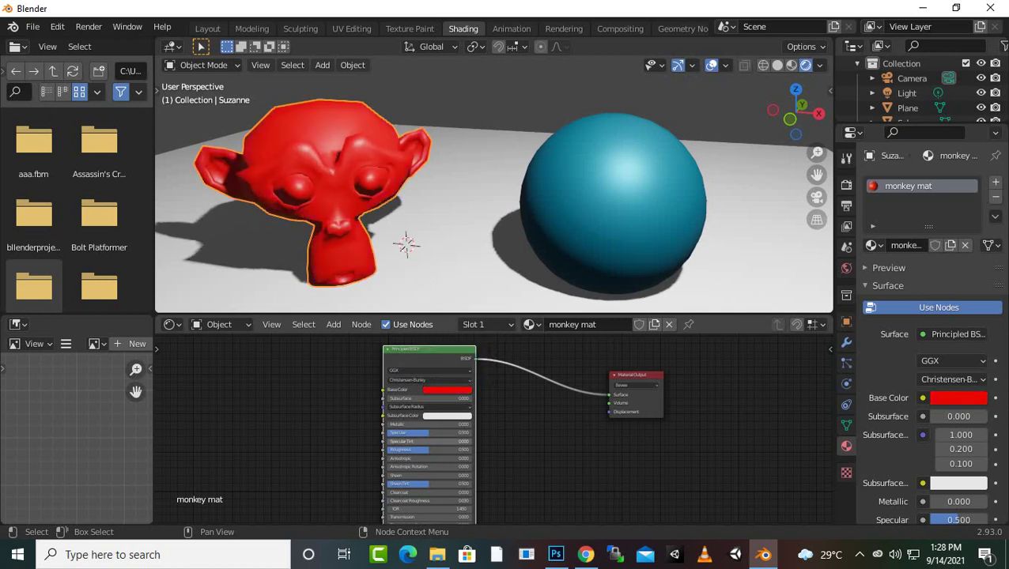
Examine the shading parameters of the monkey material's Principled BSDF node
{"action": "scroll", "coordinate": [498, 426], "scroll_direction": "up", "scroll_amount": 3}
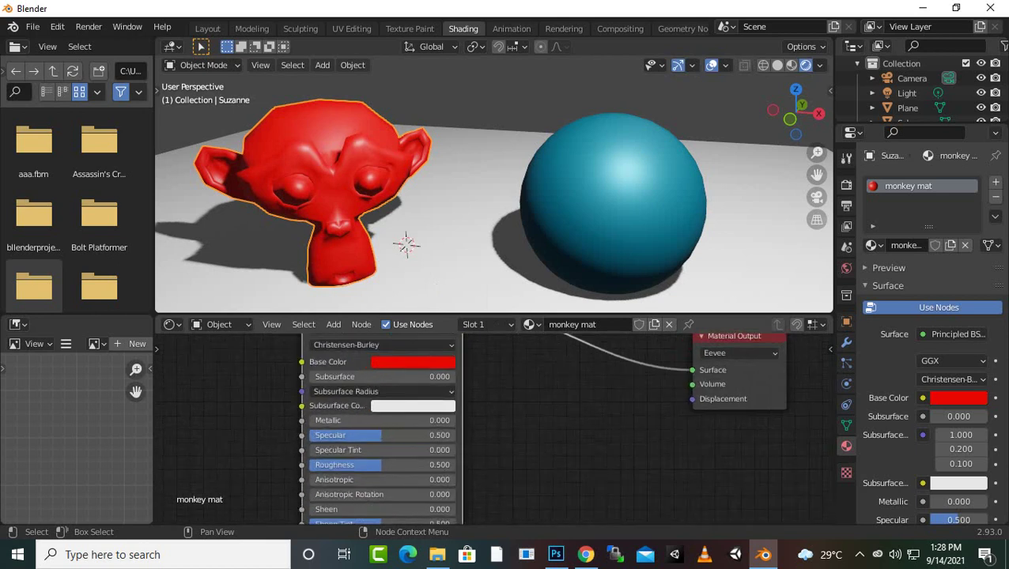
{"action": "scroll", "coordinate": [499, 427], "scroll_direction": "down", "scroll_amount": 2}
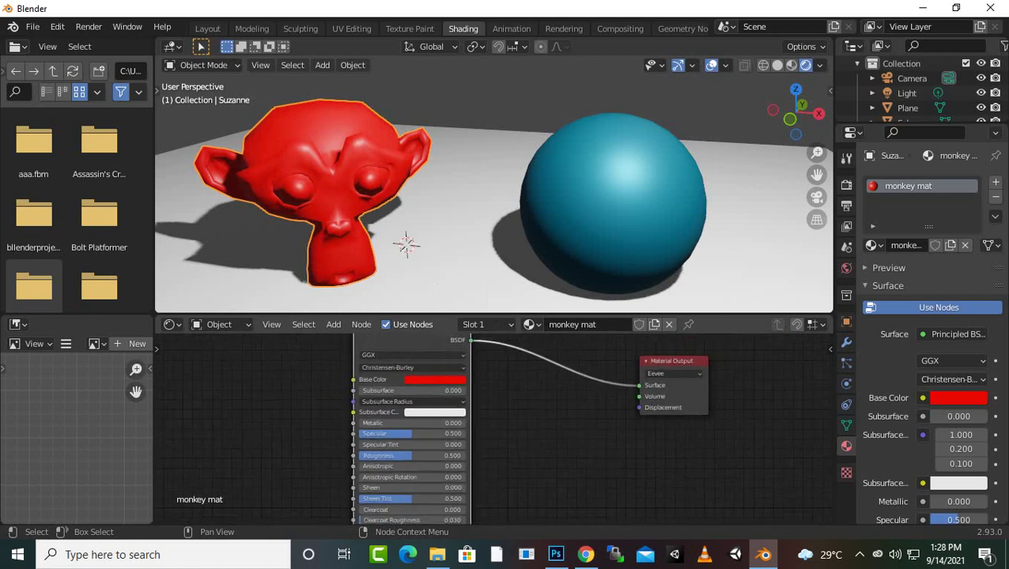
{"action": "scroll", "coordinate": [499, 427], "scroll_direction": "down", "scroll_amount": 1}
{"action": "left_click_drag", "start_coordinate": [427, 343], "coordinate": [480, 361]}
{"action": "scroll", "coordinate": [480, 361], "scroll_direction": "up", "scroll_amount": 5}
{"action": "scroll", "coordinate": [504, 429], "scroll_direction": "up", "scroll_amount": 3}
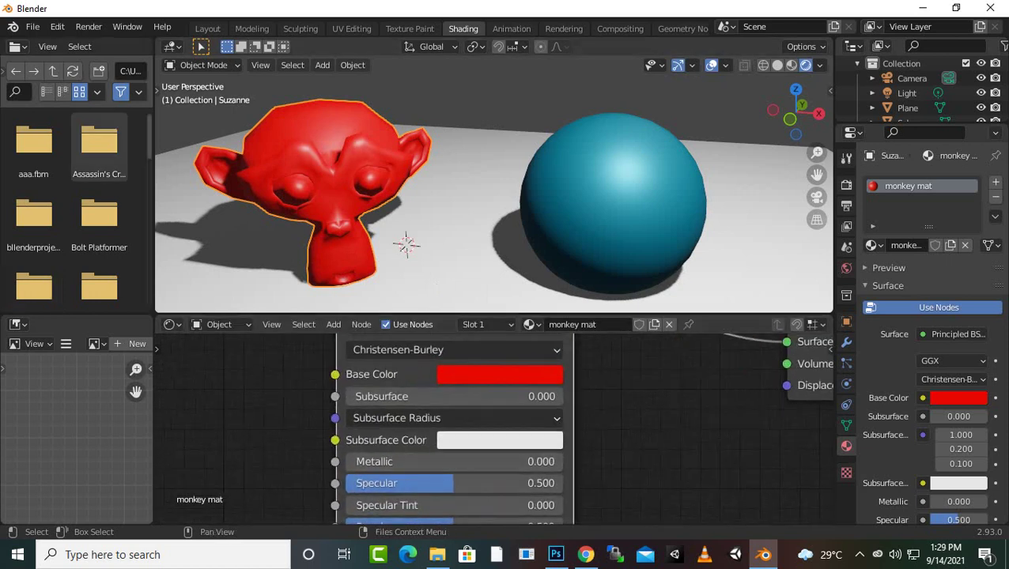
{"action": "scroll", "coordinate": [494, 182], "scroll_direction": "up", "scroll_amount": 4}
{"action": "scroll", "coordinate": [495, 184], "scroll_direction": "down", "scroll_amount": 4}
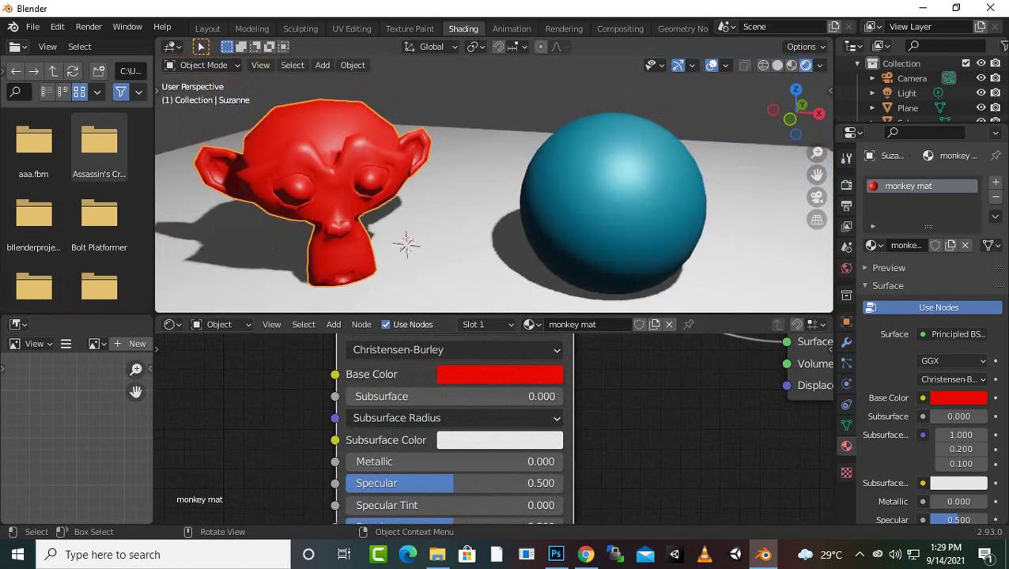
Reduce both Specular and Roughness of the monkey material to 0
{"action": "scroll", "coordinate": [474, 190], "scroll_direction": "up", "scroll_amount": 1}
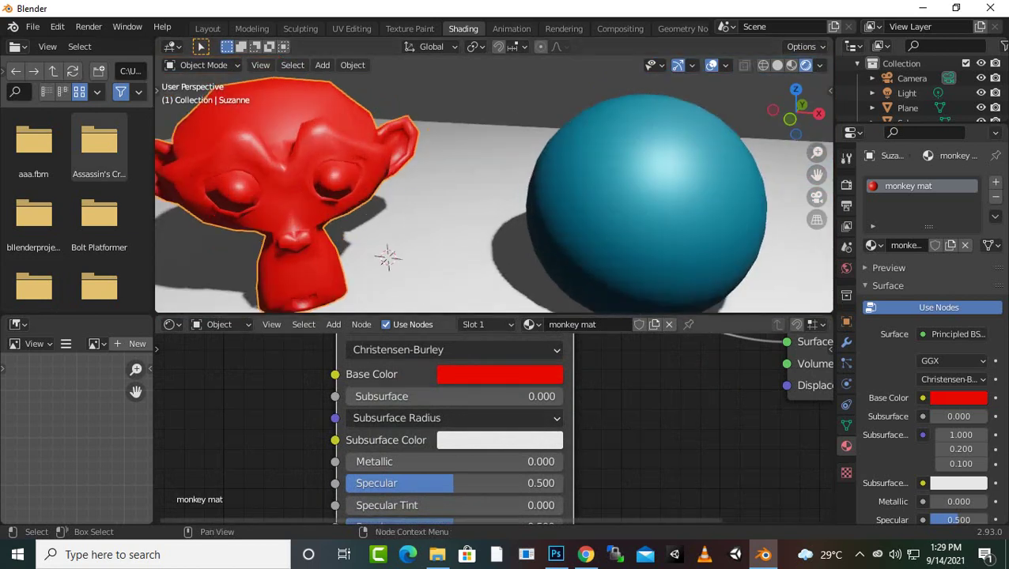
{"action": "left_click_drag", "start_coordinate": [490, 483], "coordinate": [380, 483]}
{"action": "scroll", "coordinate": [478, 424], "scroll_direction": "down", "scroll_amount": 1}
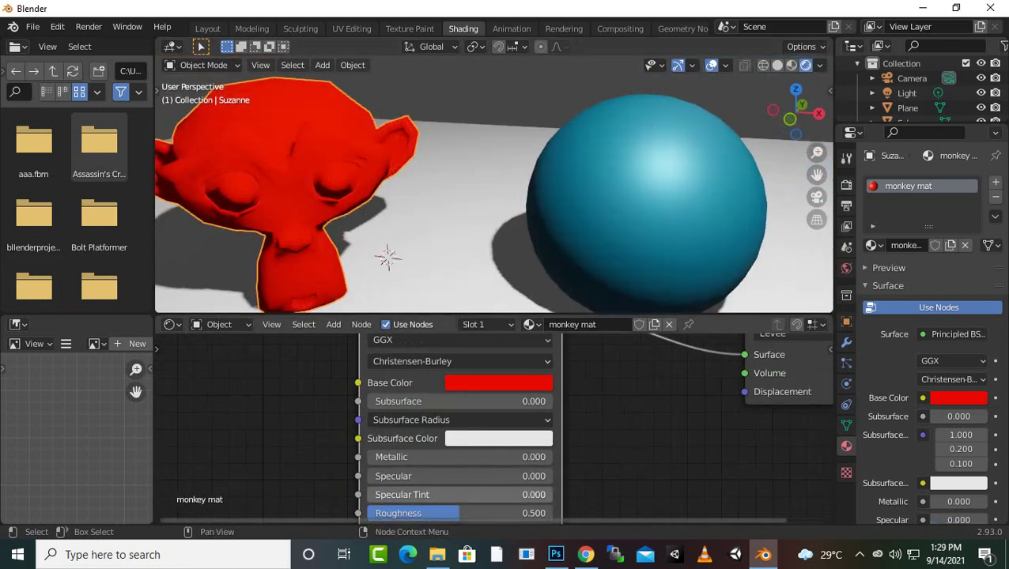
{"action": "left_click_drag", "start_coordinate": [459, 513], "coordinate": [371, 513]}
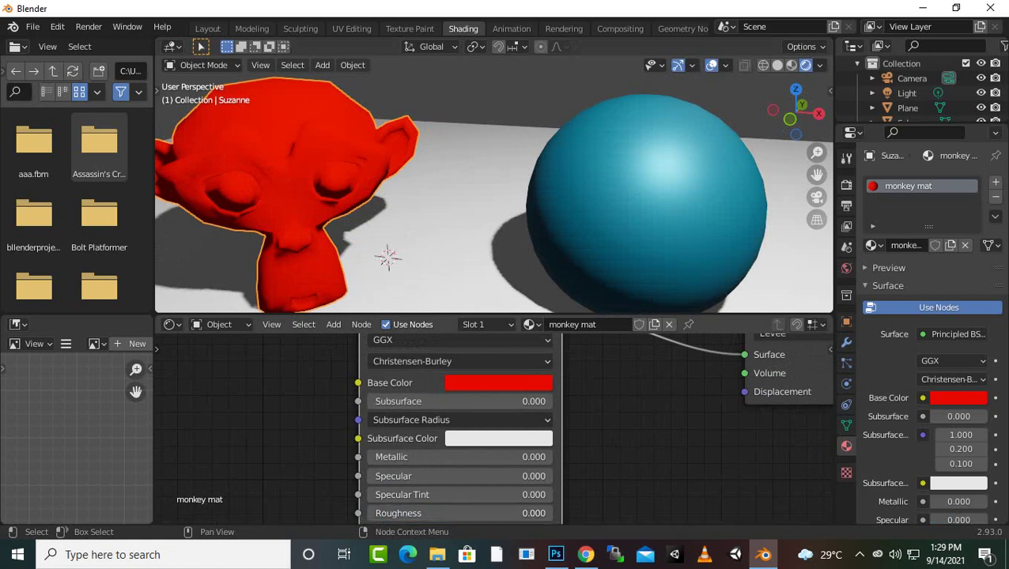
Change the monkey material's base color to a very dark purple, hex 110723
{"action": "scroll", "coordinate": [478, 427], "scroll_direction": "down", "scroll_amount": 2}
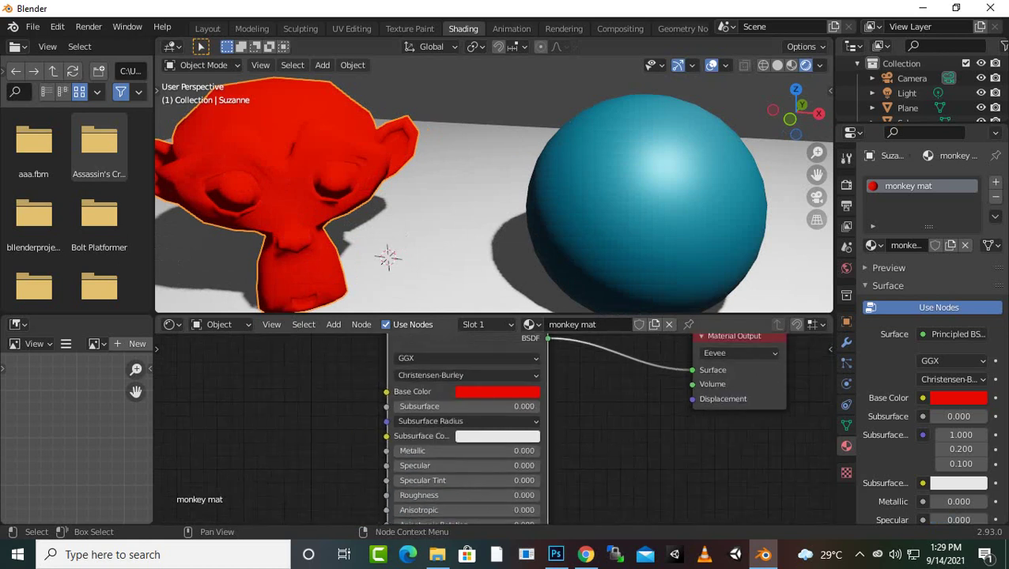
{"action": "scroll", "coordinate": [483, 421], "scroll_direction": "up", "scroll_amount": 1}
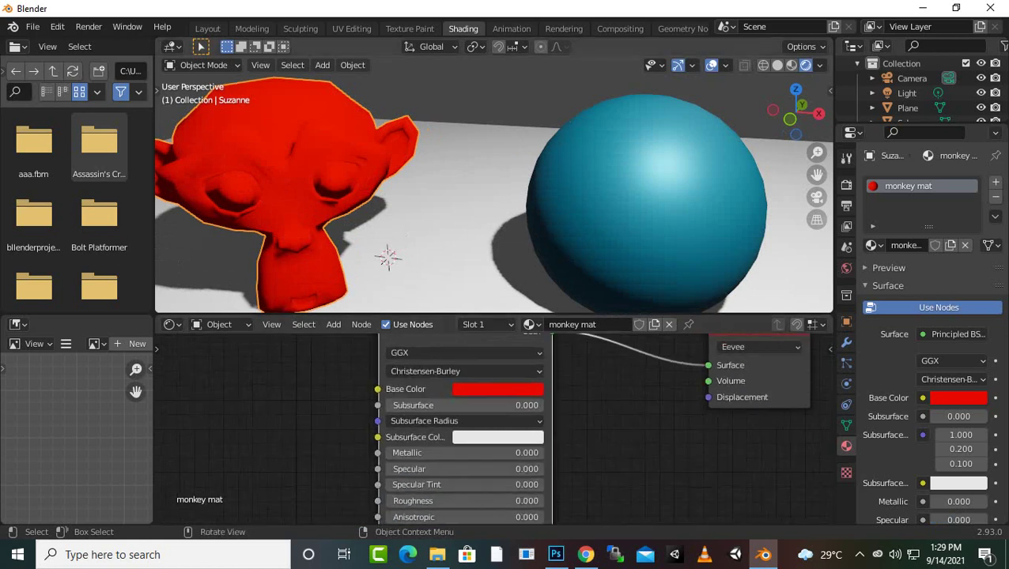
{"action": "left_click", "coordinate": [498, 389]}
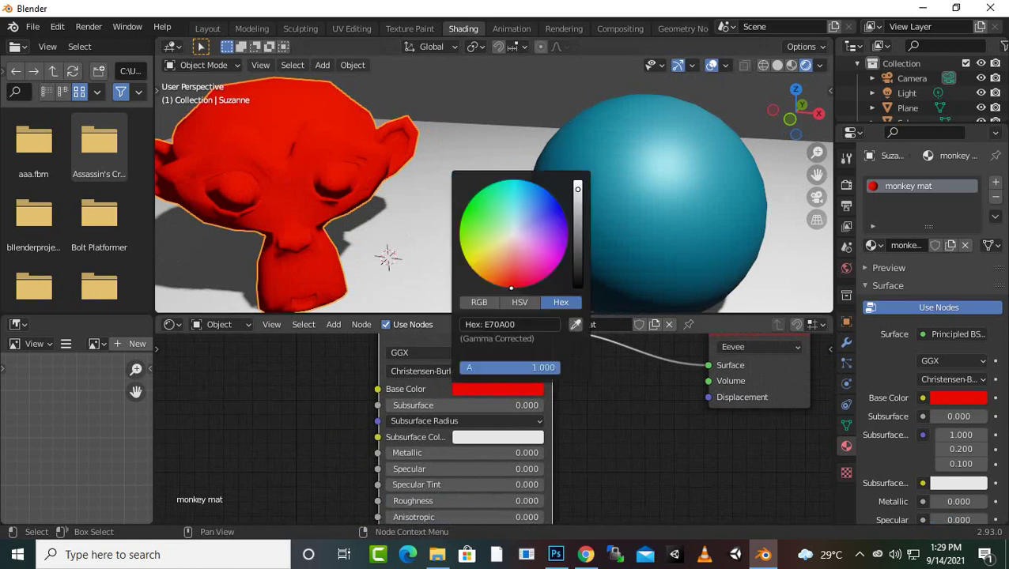
{"action": "left_click_drag", "start_coordinate": [577, 190], "coordinate": [577, 286]}
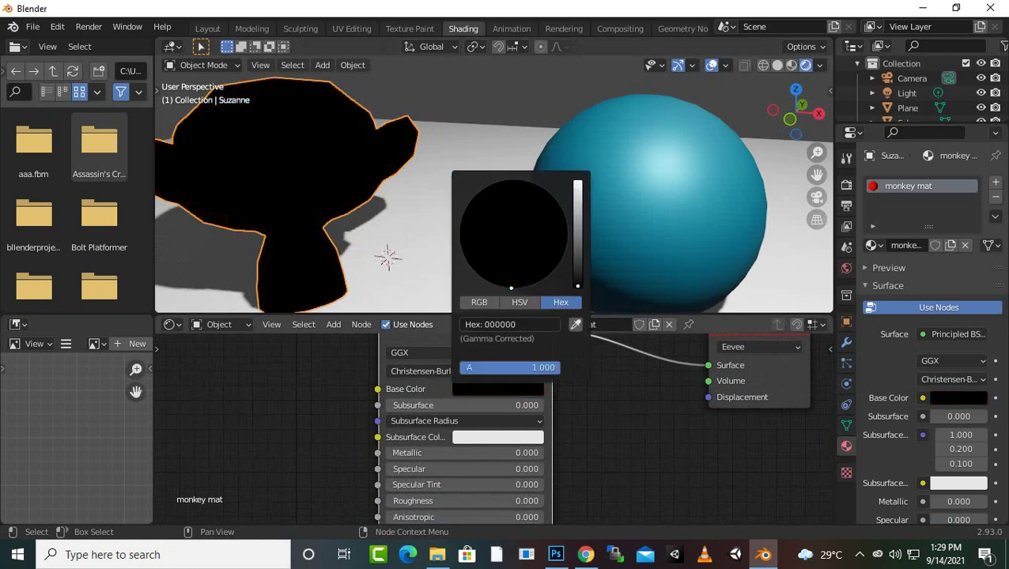
{"action": "left_click_drag", "start_coordinate": [539, 240], "coordinate": [566, 220]}
{"action": "left_click_drag", "start_coordinate": [577, 285], "coordinate": [577, 273]}
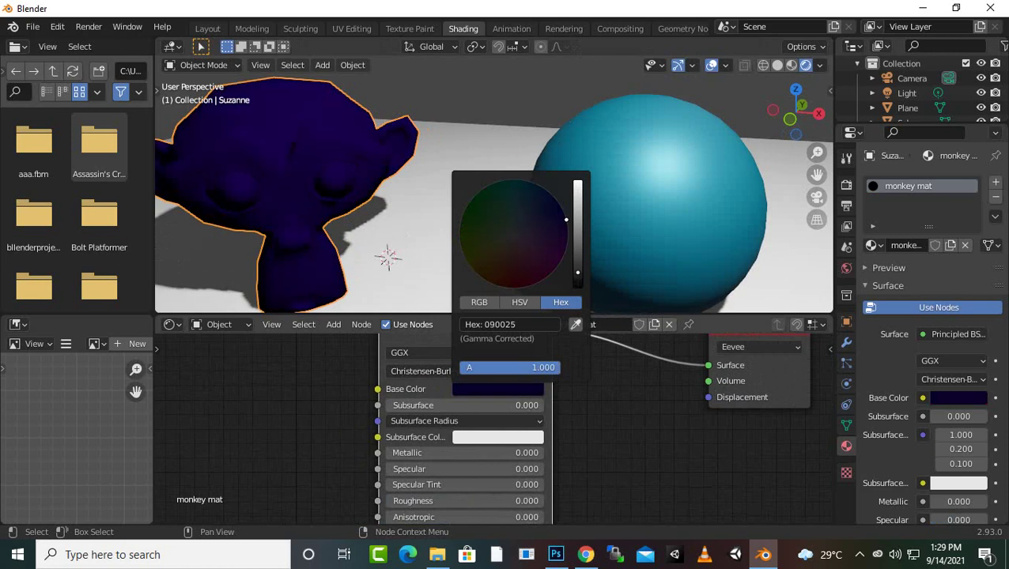
{"action": "left_click_drag", "start_coordinate": [566, 220], "coordinate": [556, 225]}
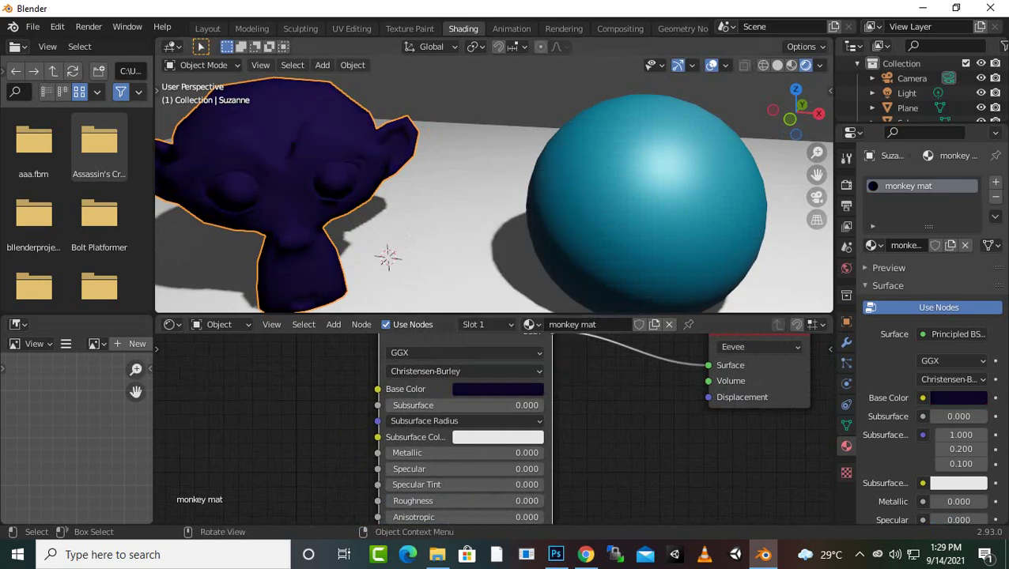
Check the scene through the camera, then set the monkey material's Specular to 0.264 and Roughness to 0.727
{"action": "scroll", "coordinate": [494, 190], "scroll_direction": "down", "scroll_amount": 3}
{"action": "scroll", "coordinate": [494, 190], "scroll_direction": "up", "scroll_amount": 2}
{"action": "scroll", "coordinate": [494, 189], "scroll_direction": "down", "scroll_amount": 2}
{"action": "middle_click_drag", "start_coordinate": [494, 190], "coordinate": [511, 187]}
{"action": "left_click", "coordinate": [817, 197]}
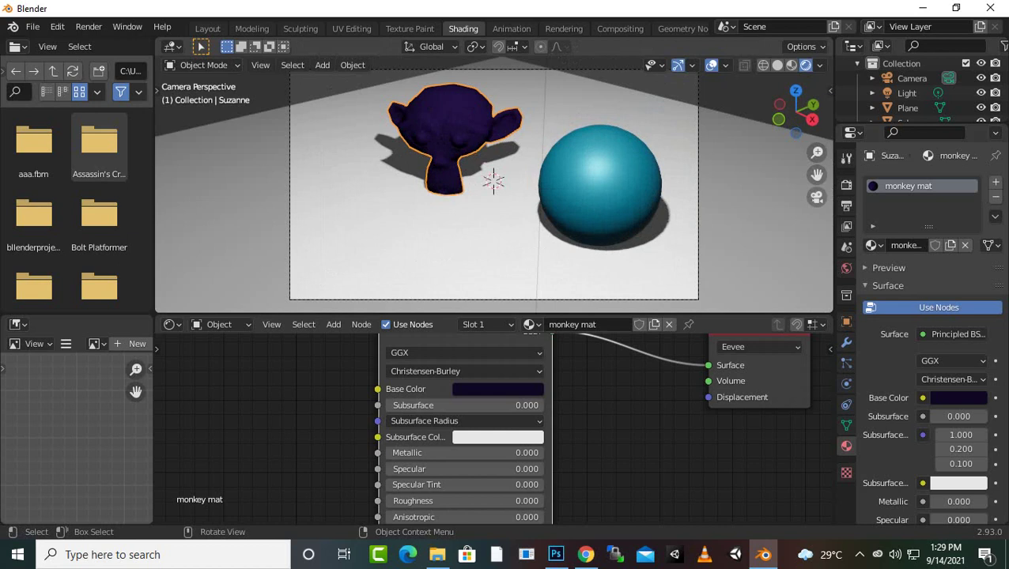
{"action": "left_click", "coordinate": [816, 197]}
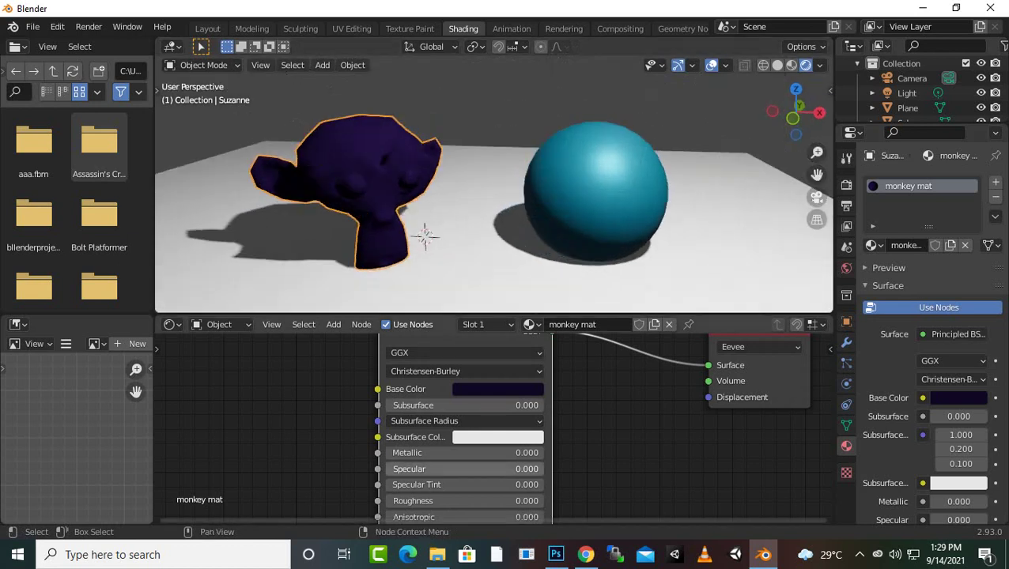
{"action": "left_click_drag", "start_coordinate": [443, 469], "coordinate": [573, 501]}
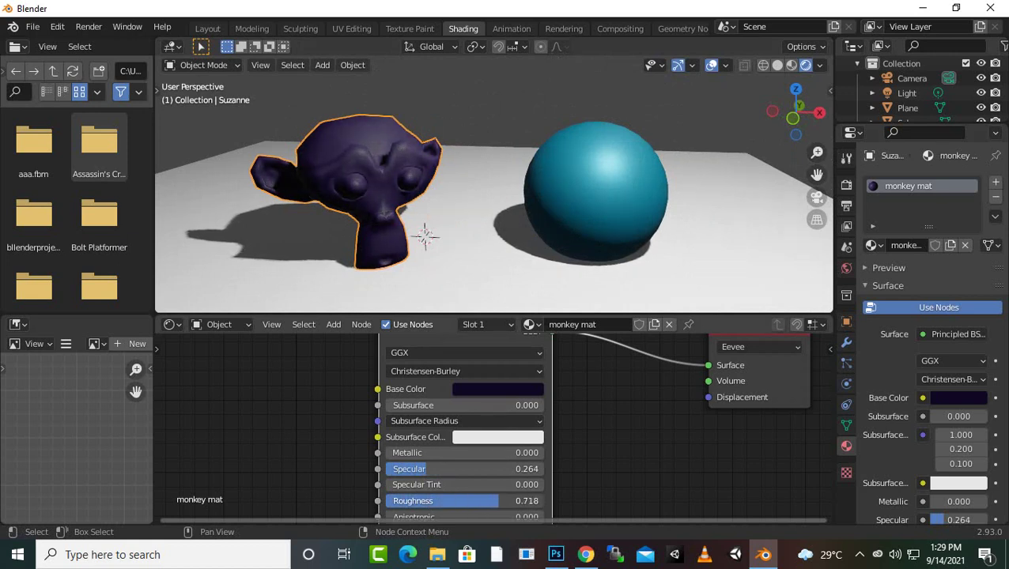
{"action": "left_click_drag", "start_coordinate": [587, 501], "coordinate": [588, 501]}
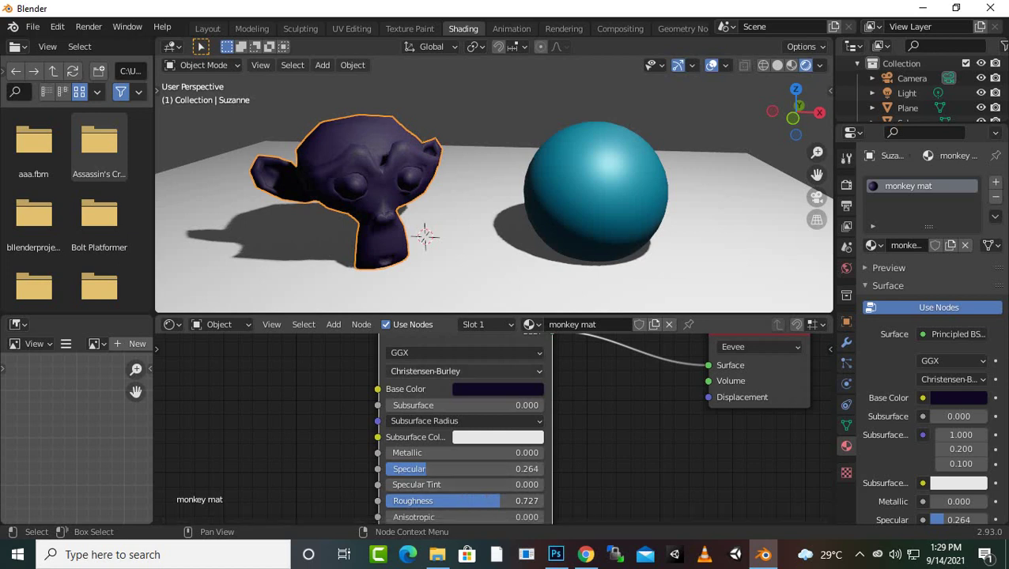
{"action": "scroll", "coordinate": [494, 186], "scroll_direction": "up", "scroll_amount": 3}
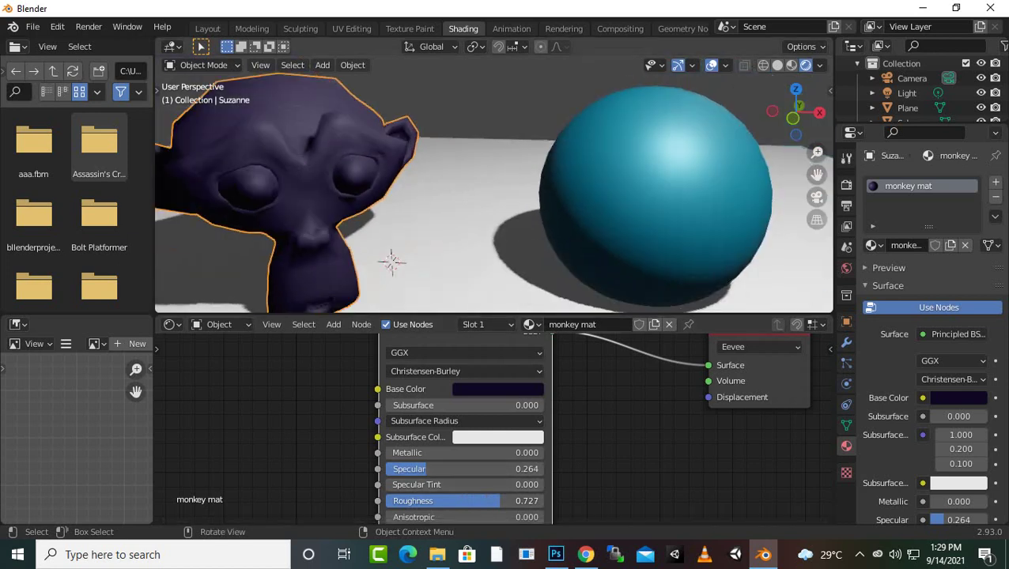
{"action": "middle_click_drag", "start_coordinate": [494, 185], "coordinate": [545, 190]}
{"action": "scroll", "coordinate": [495, 429], "scroll_direction": "down", "scroll_amount": 2}
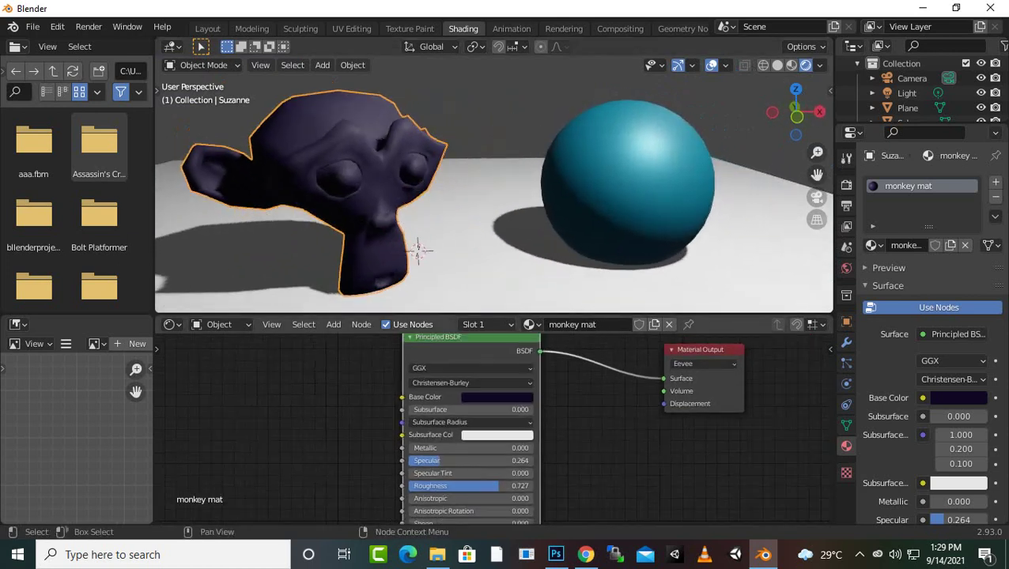
{"action": "scroll", "coordinate": [487, 432], "scroll_direction": "down", "scroll_amount": 1}
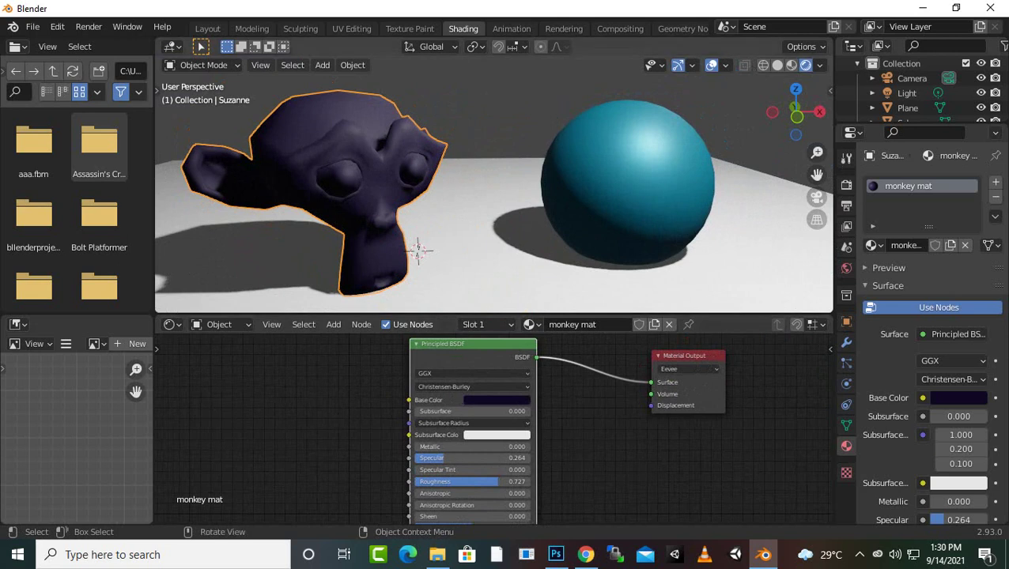
{"action": "left_click", "coordinate": [418, 250]}
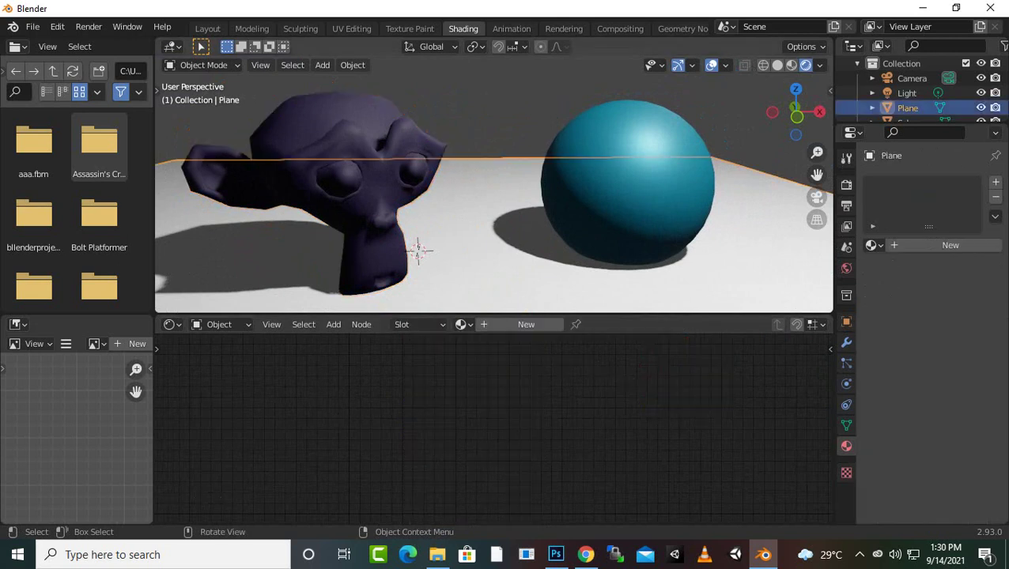
{"action": "left_click", "coordinate": [418, 250]}
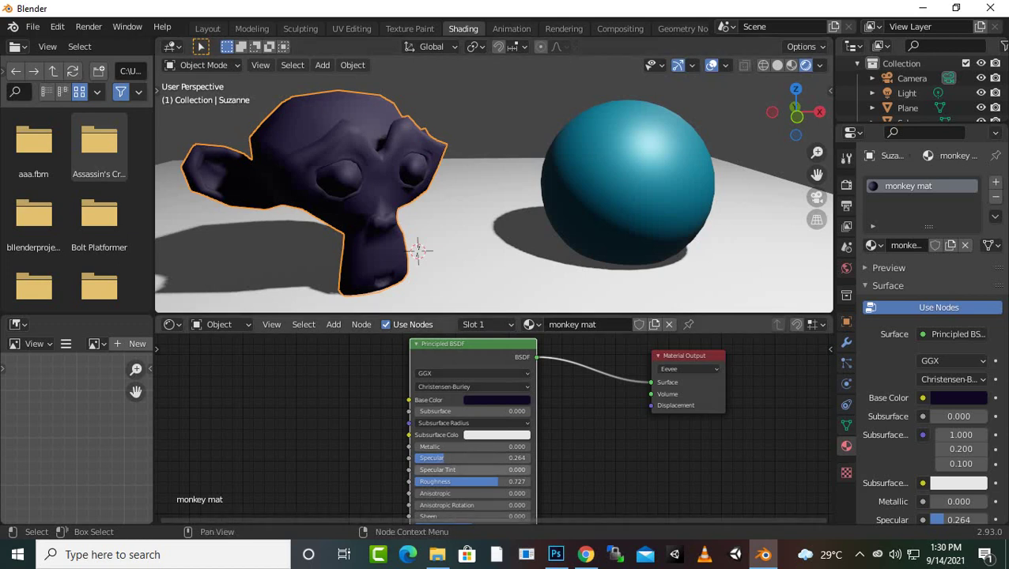
Set the monkey material's Metallic to 0.795 and reposition its Principled BSDF node
{"action": "key", "text": "g"}
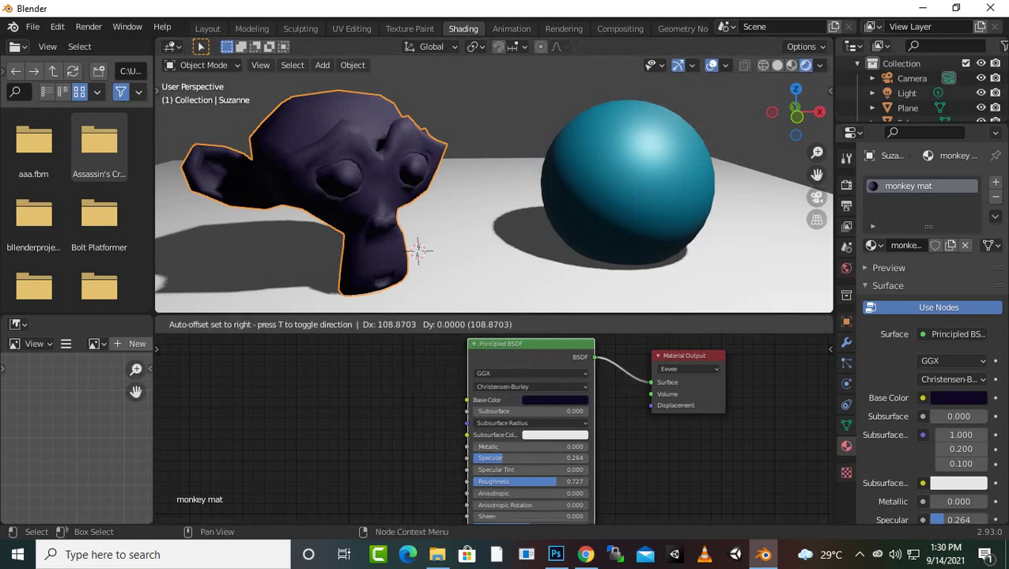
{"action": "left_click", "coordinate": [521, 447]}
{"action": "left_click_drag", "start_coordinate": [506, 447], "coordinate": [554, 447]}
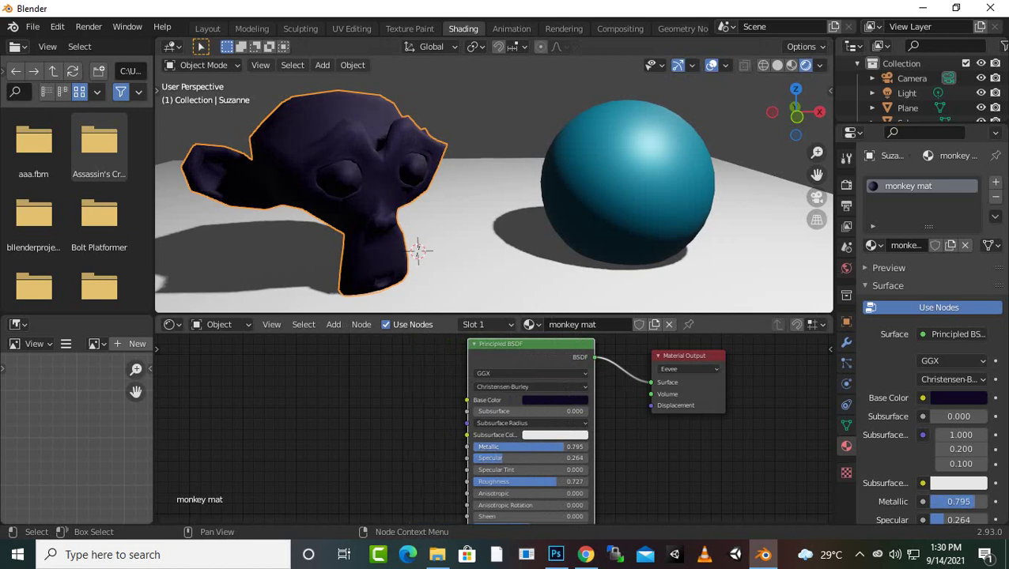
{"action": "key", "text": "g"}
{"action": "key", "text": "Return"}
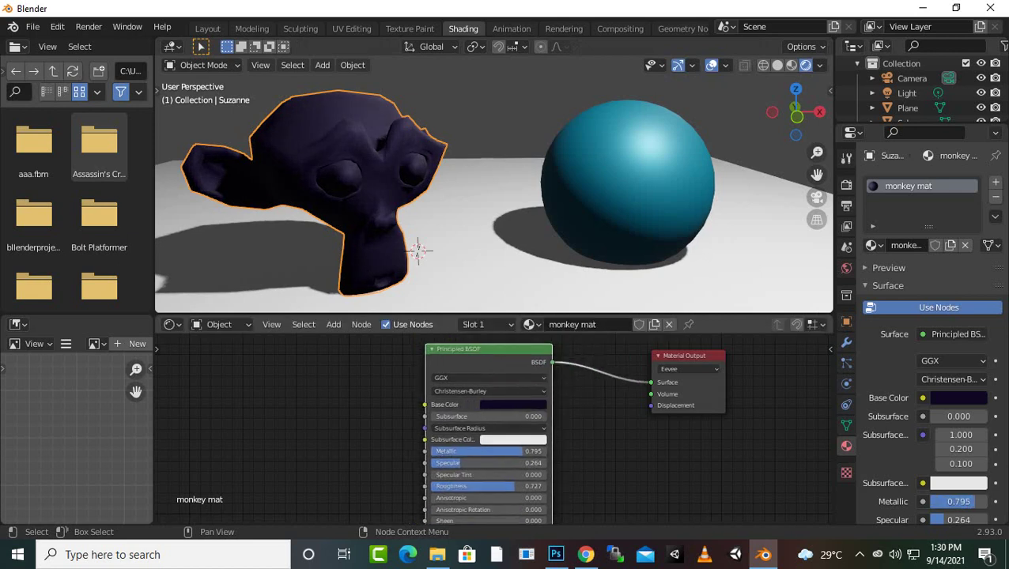
Change the monkey material's base color to dark red and set its Roughness to 0.391
{"action": "left_click", "coordinate": [512, 404]}
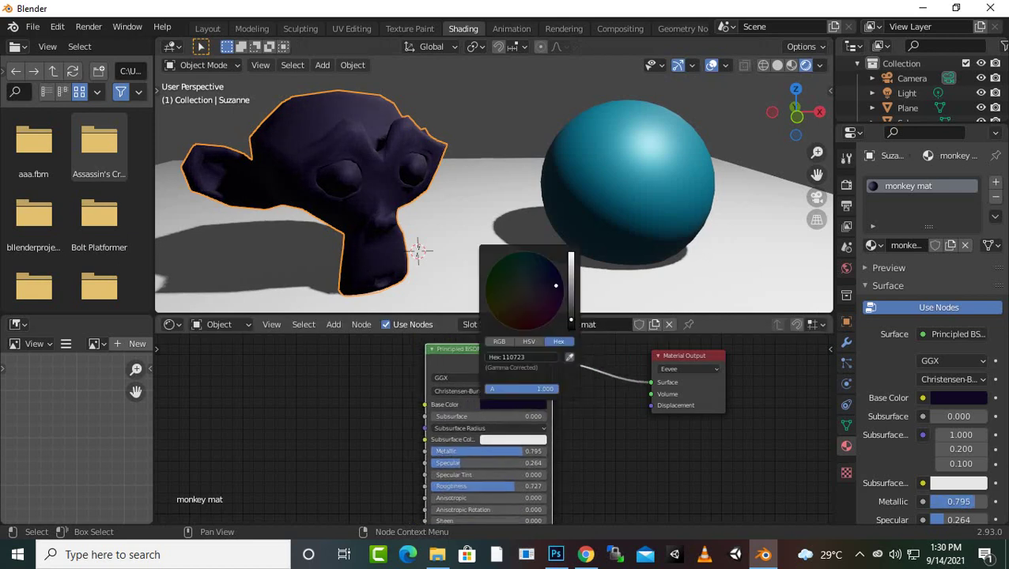
{"action": "left_click_drag", "start_coordinate": [556, 285], "coordinate": [498, 273]}
{"action": "left_click_drag", "start_coordinate": [571, 321], "coordinate": [571, 280]}
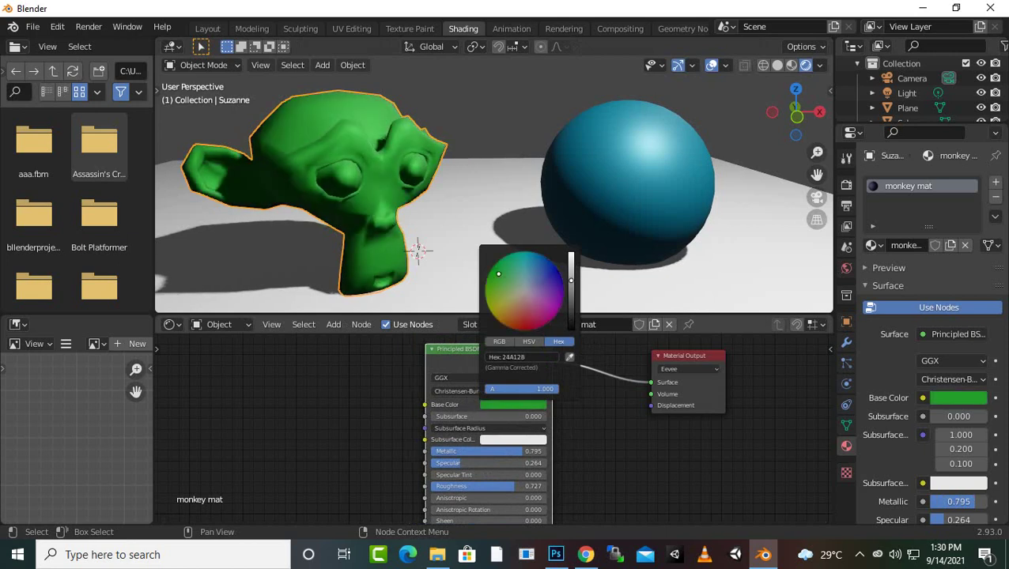
{"action": "left_click_drag", "start_coordinate": [518, 313], "coordinate": [525, 330]}
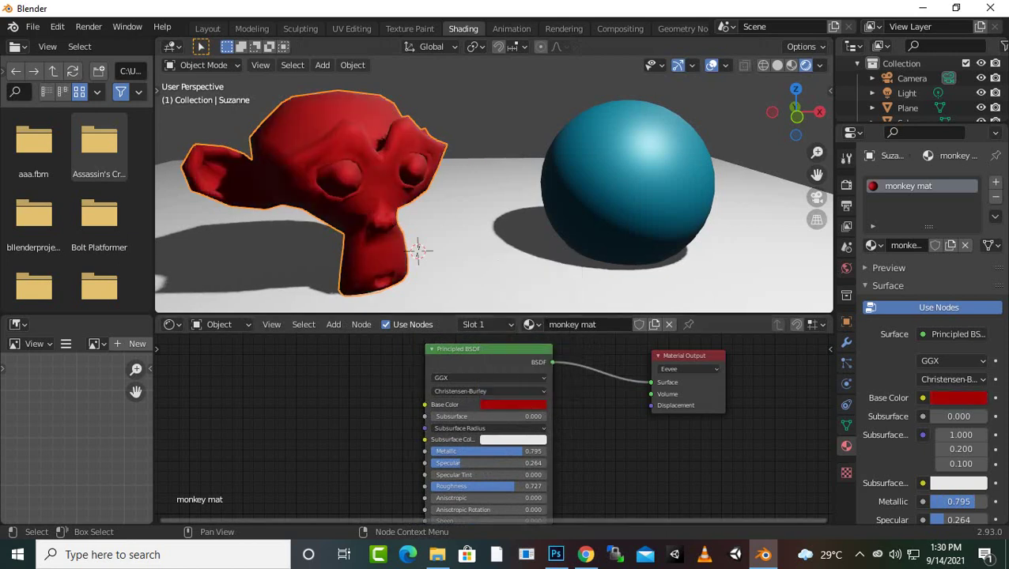
{"action": "left_click_drag", "start_coordinate": [514, 485], "coordinate": [475, 486]}
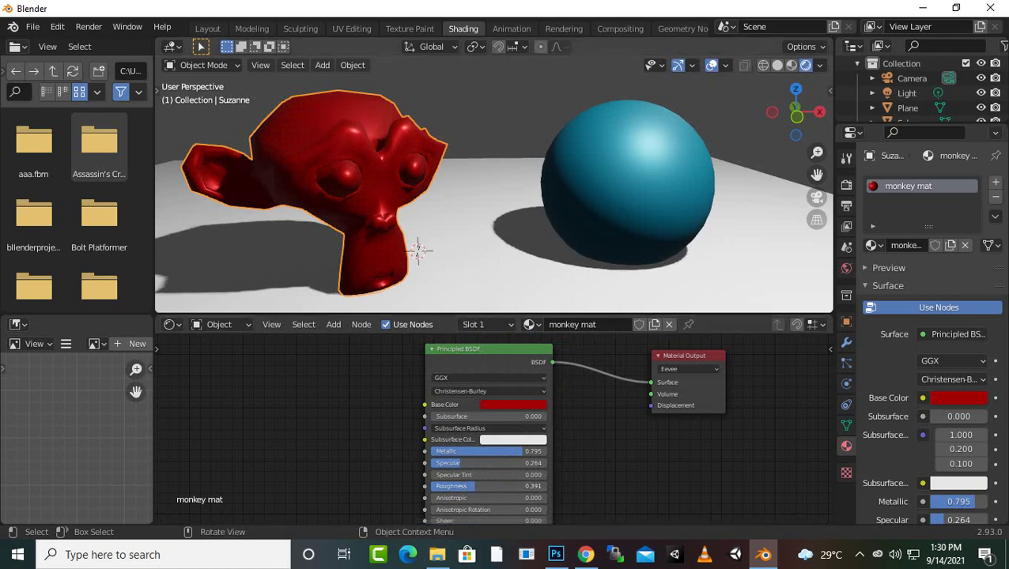
{"action": "mouse_move", "coordinate": [419, 251]}
{"action": "middle_mouse_down"}
{"action": "mouse_move", "coordinate": [378, 287]}
{"action": "mouse_move", "coordinate": [419, 251]}
{"action": "middle_mouse_up"}
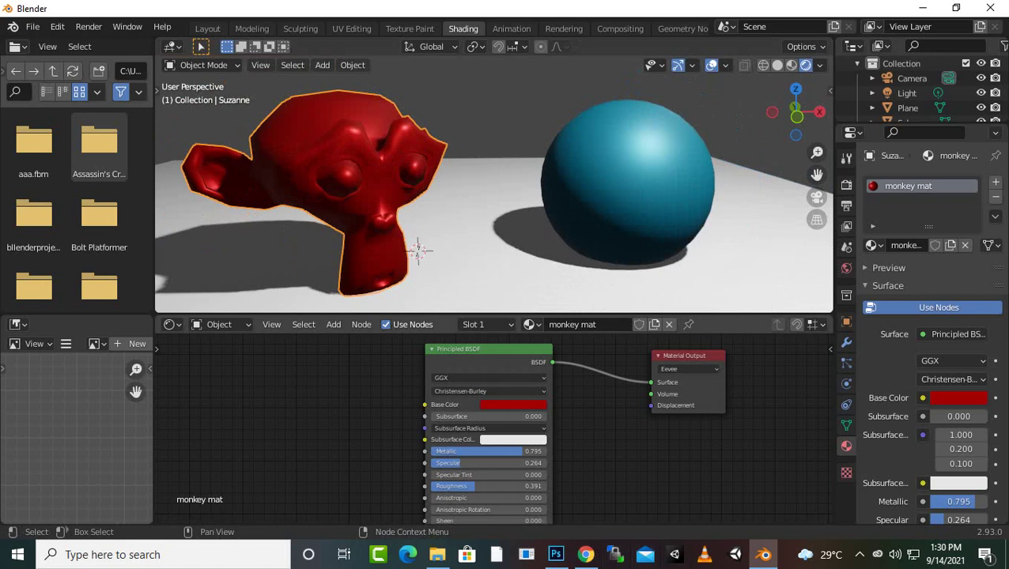
Move the Principled BSDF node away from the Material Output and add a Mix Shader node between them
{"action": "left_click_drag", "start_coordinate": [475, 349], "coordinate": [305, 345]}
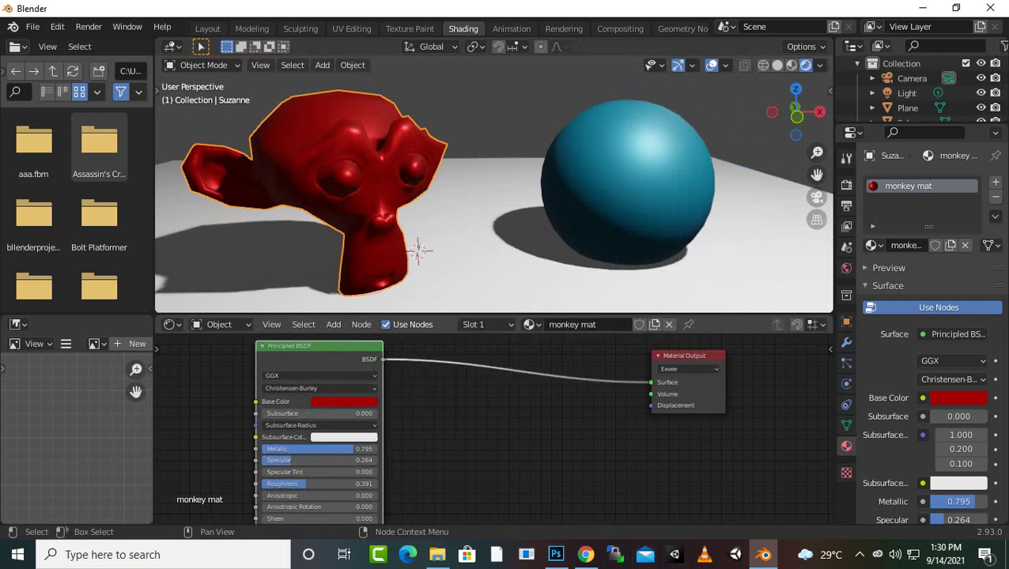
{"action": "key", "text": "shift+a"}
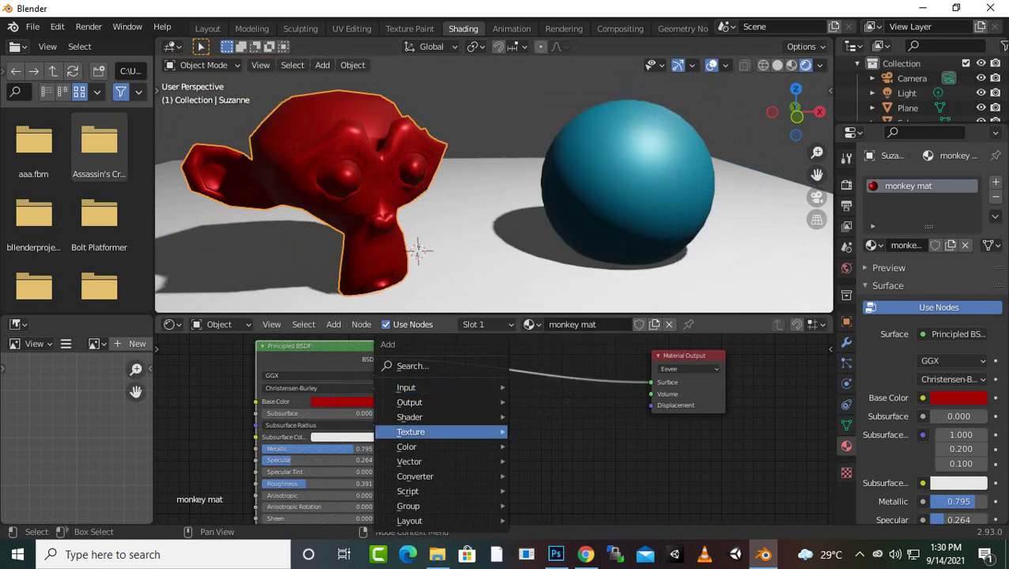
{"action": "mouse_move", "coordinate": [427, 432]}
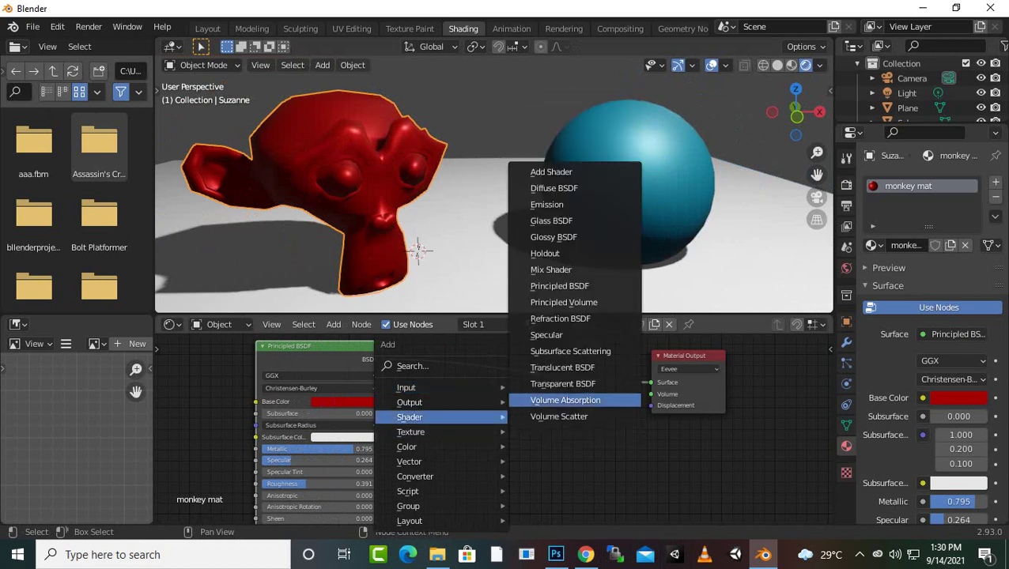
{"action": "left_click", "coordinate": [552, 270]}
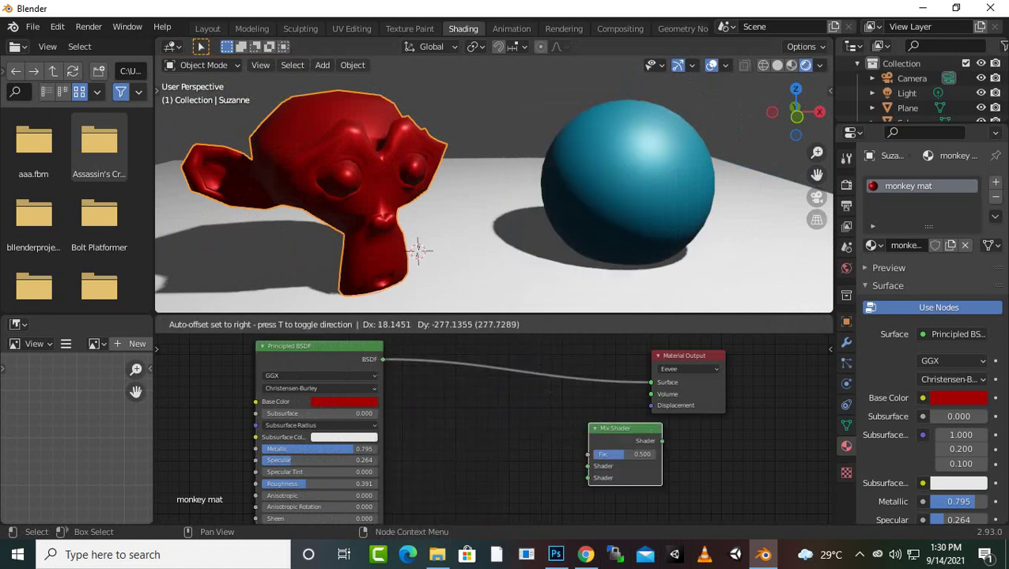
{"action": "left_click", "coordinate": [554, 411]}
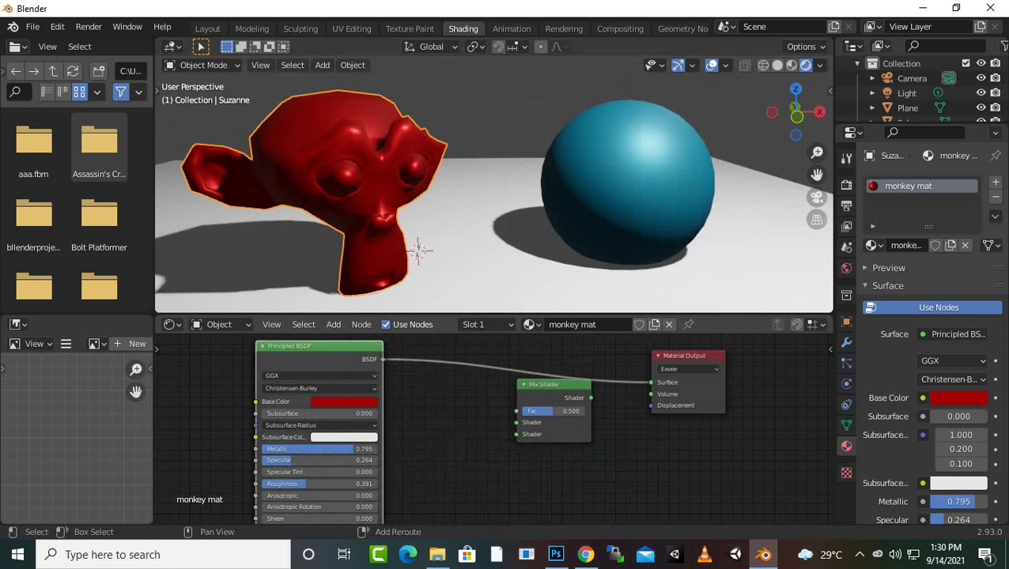
Duplicate the Principled BSDF node below the original and insert the Mix Shader into the link to the Material Output
{"action": "key", "text": "shift+d"}
{"action": "left_click", "coordinate": [464, 479]}
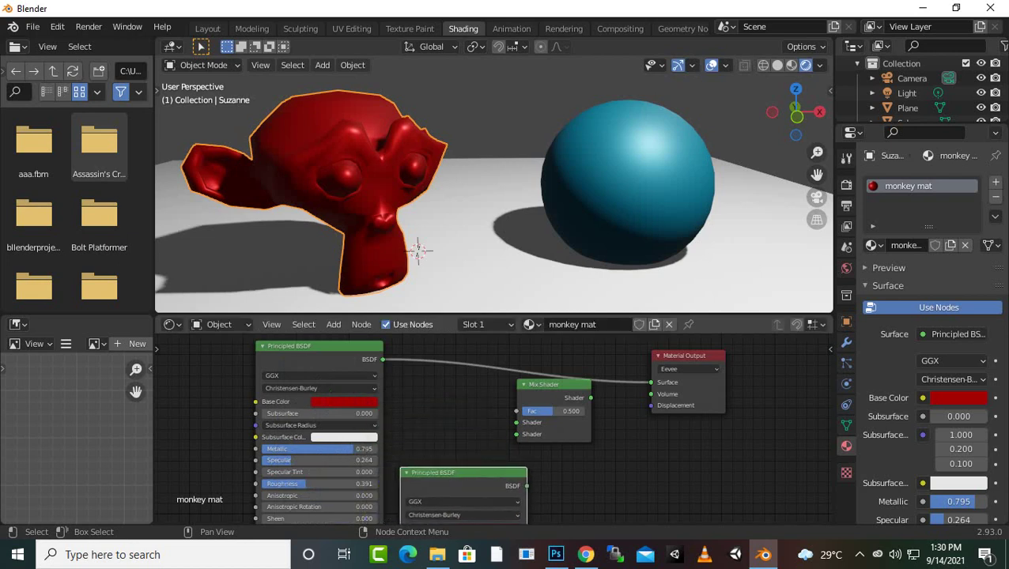
{"action": "scroll", "coordinate": [464, 478], "scroll_direction": "down", "scroll_amount": 4}
{"action": "key", "text": "g"}
{"action": "key", "text": "Return"}
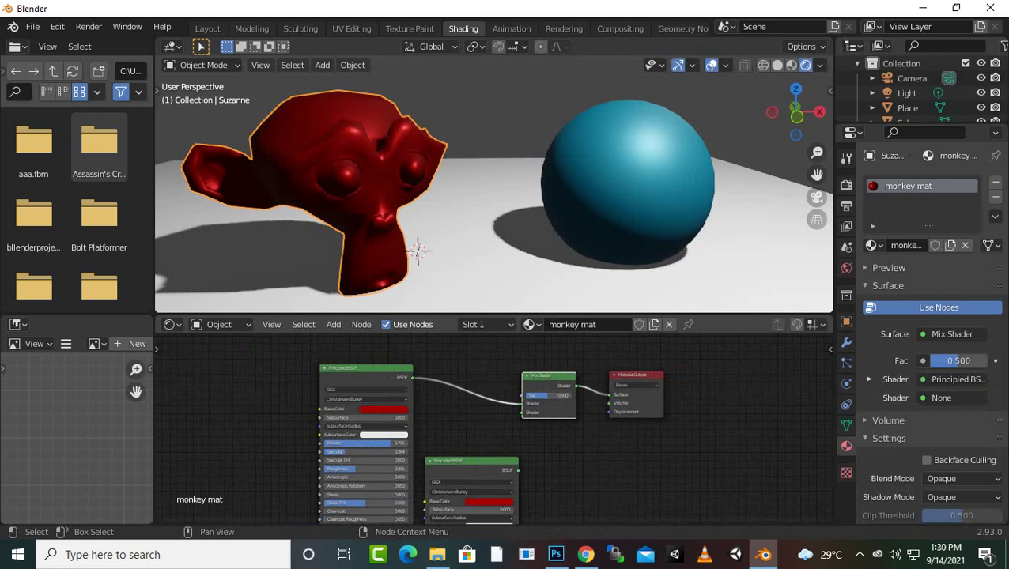
Connect the duplicated Principled BSDF to the Mix Shader's second Shader input and spread the two BSDF nodes apart
{"action": "left_click_drag", "start_coordinate": [518, 470], "coordinate": [522, 412]}
{"action": "left_click_drag", "start_coordinate": [365, 387], "coordinate": [302, 367]}
{"action": "left_click_drag", "start_coordinate": [471, 460], "coordinate": [426, 416]}
{"action": "scroll", "coordinate": [498, 419], "scroll_direction": "up", "scroll_amount": 3}
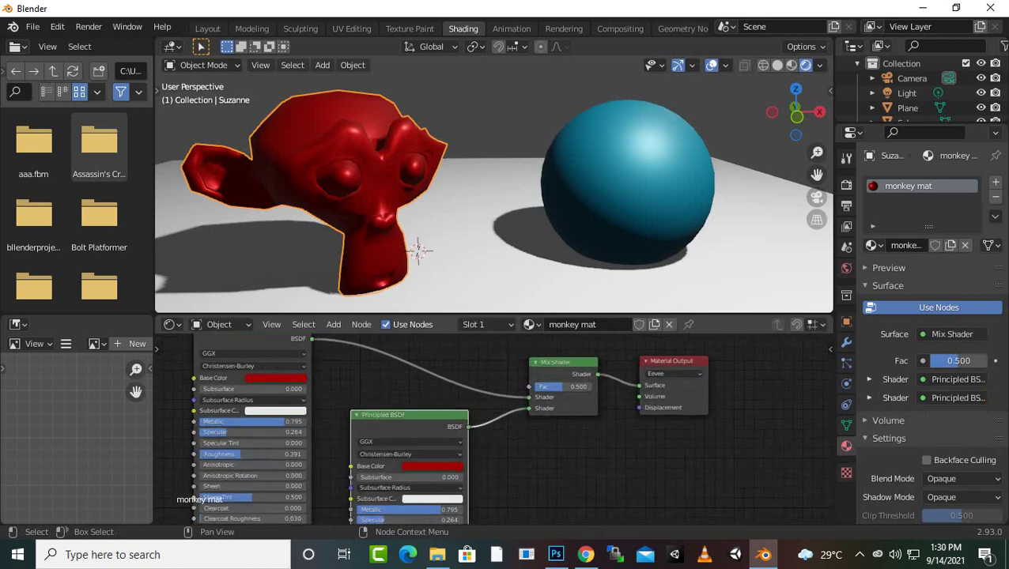
{"action": "scroll", "coordinate": [457, 423], "scroll_direction": "up", "scroll_amount": 3}
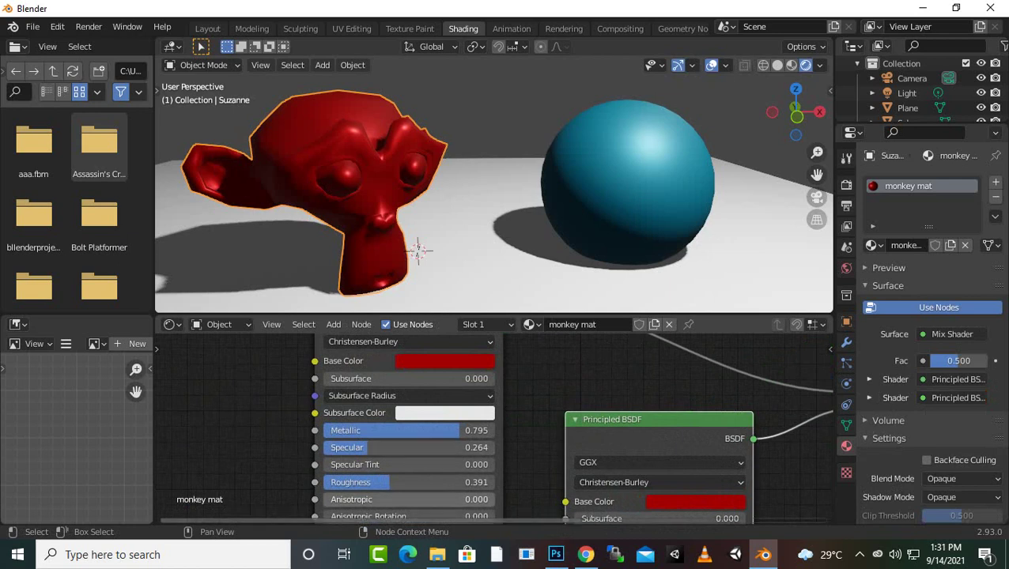
Set the original Principled BSDF's Roughness to 0.077, Metallic to 0.791 and Specular to 0.464
{"action": "left_click_drag", "start_coordinate": [396, 482], "coordinate": [335, 482]}
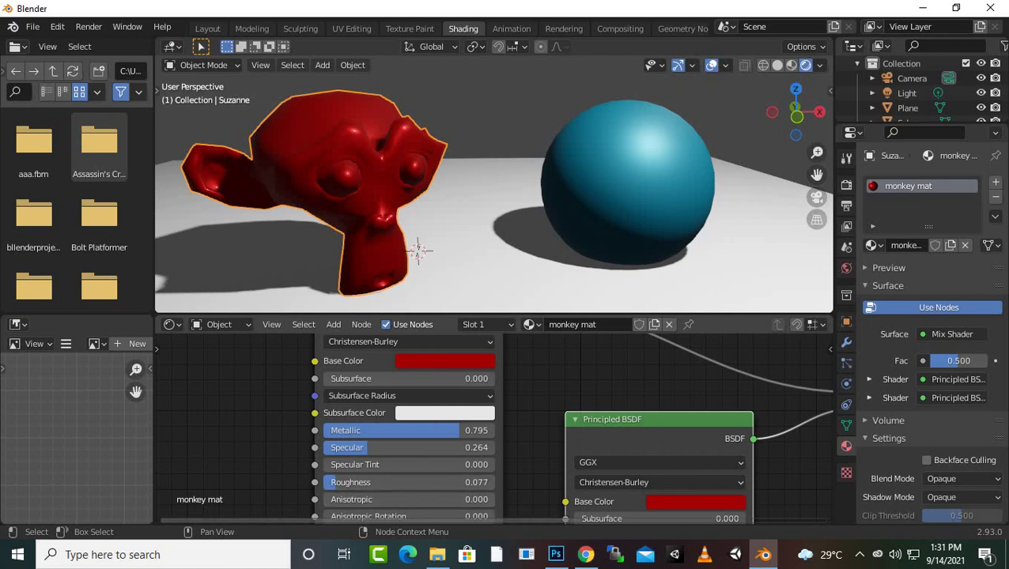
{"action": "left_click_drag", "start_coordinate": [459, 430], "coordinate": [468, 431]}
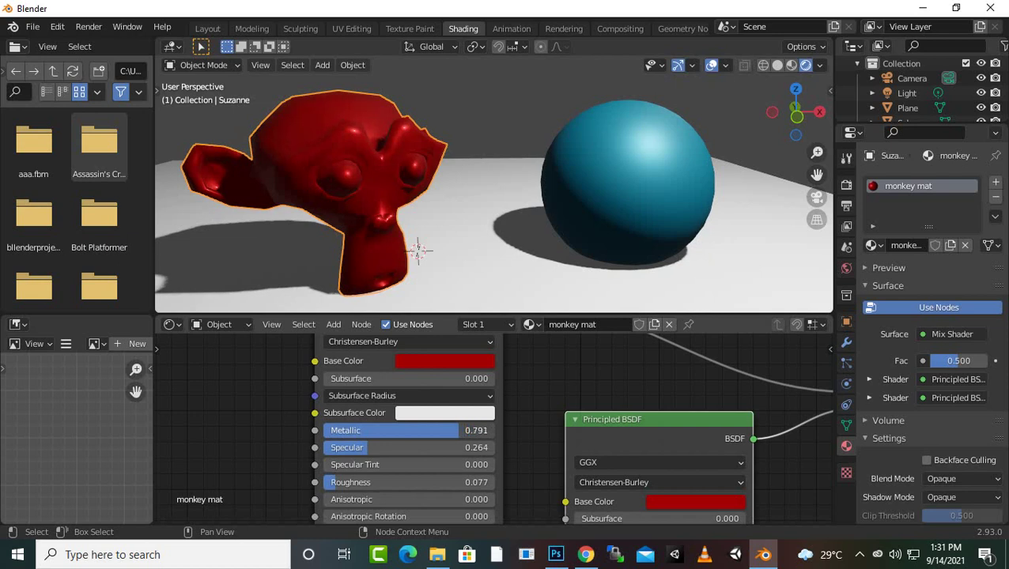
{"action": "left_click_drag", "start_coordinate": [404, 448], "coordinate": [408, 447]}
{"action": "scroll", "coordinate": [494, 433], "scroll_direction": "down", "scroll_amount": 1}
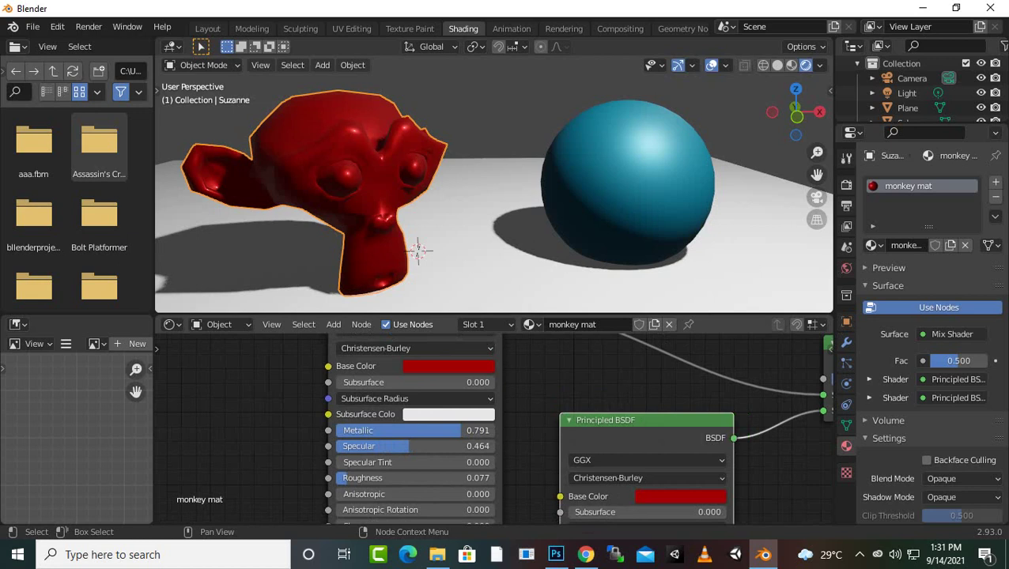
Set the duplicated Principled BSDF's Metallic to 0.877, Specular to 0.500 and Roughness to 0.877, and the original's Roughness to 0.000
{"action": "left_click_drag", "start_coordinate": [623, 420], "coordinate": [601, 346]}
{"action": "scroll", "coordinate": [601, 427], "scroll_direction": "down", "scroll_amount": 1}
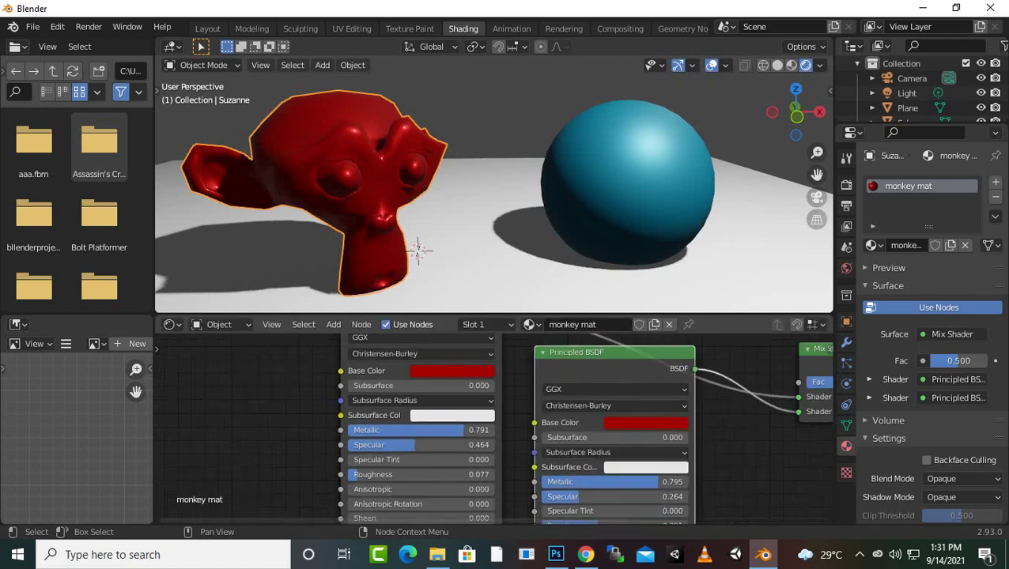
{"action": "mouse_move", "coordinate": [608, 481]}
{"action": "left_mouse_down"}
{"action": "mouse_move", "coordinate": [622, 482]}
{"action": "mouse_move", "coordinate": [613, 496]}
{"action": "mouse_move", "coordinate": [636, 497]}
{"action": "mouse_move", "coordinate": [604, 519]}
{"action": "mouse_move", "coordinate": [659, 519]}
{"action": "left_mouse_up"}
{"action": "scroll", "coordinate": [636, 497], "scroll_direction": "down", "scroll_amount": 1}
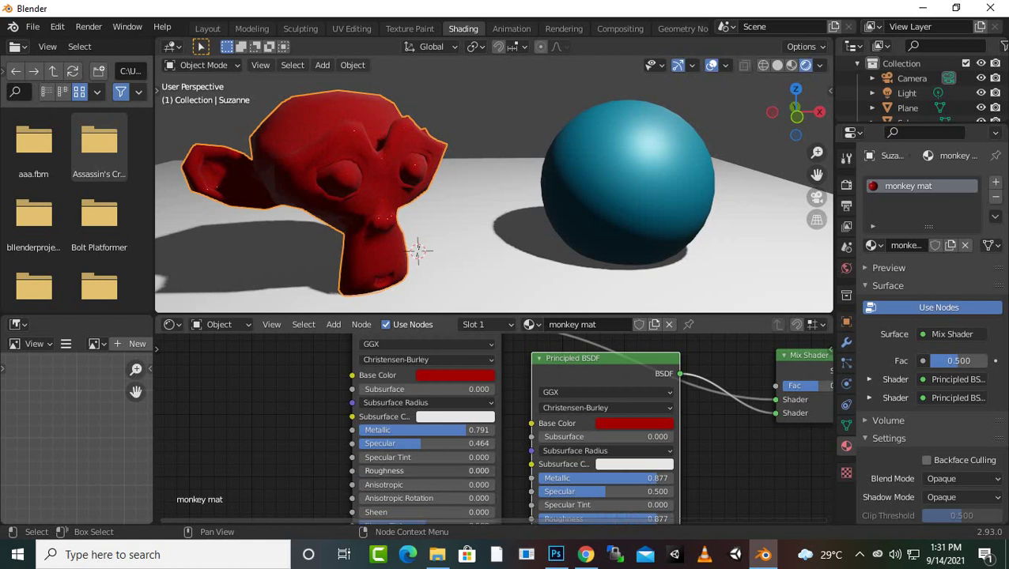
Set the original Principled BSDF's Metallic to 0.923, Specular to 0.832 and Roughness to 0.191, and the Mix Shader's Fac to 0.508
{"action": "left_click_drag", "start_coordinate": [426, 471], "coordinate": [484, 430]}
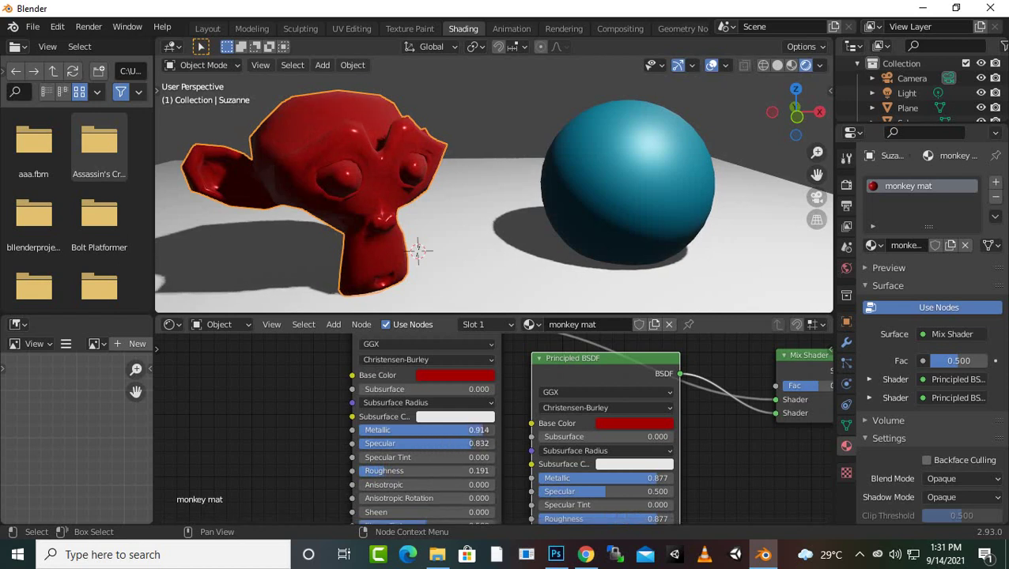
{"action": "left_click_drag", "start_coordinate": [803, 355], "coordinate": [775, 383]}
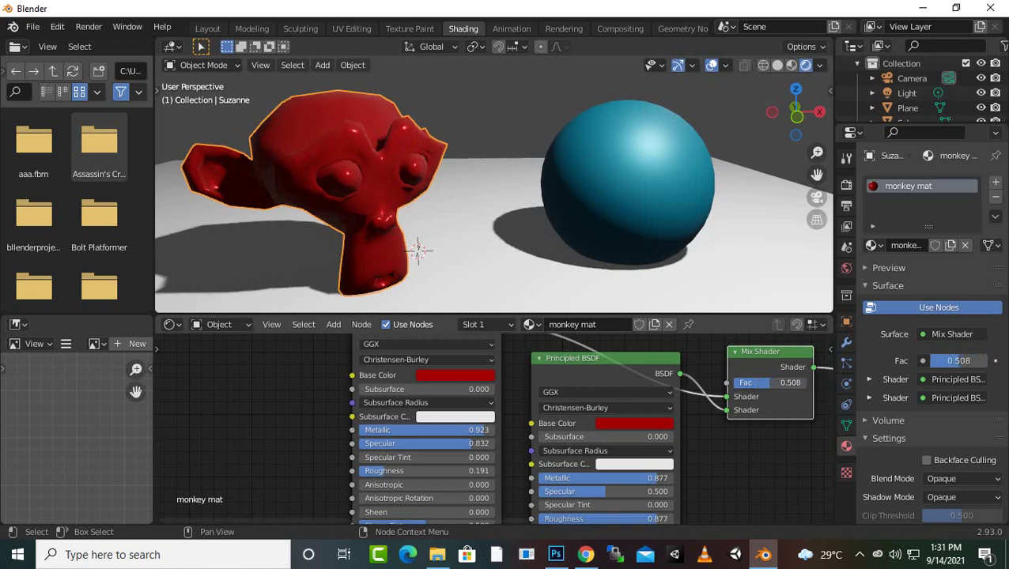
{"action": "scroll", "coordinate": [498, 432], "scroll_direction": "down", "scroll_amount": 1}
{"action": "scroll", "coordinate": [495, 194], "scroll_direction": "up", "scroll_amount": 1}
{"action": "scroll", "coordinate": [494, 194], "scroll_direction": "up", "scroll_amount": 1}
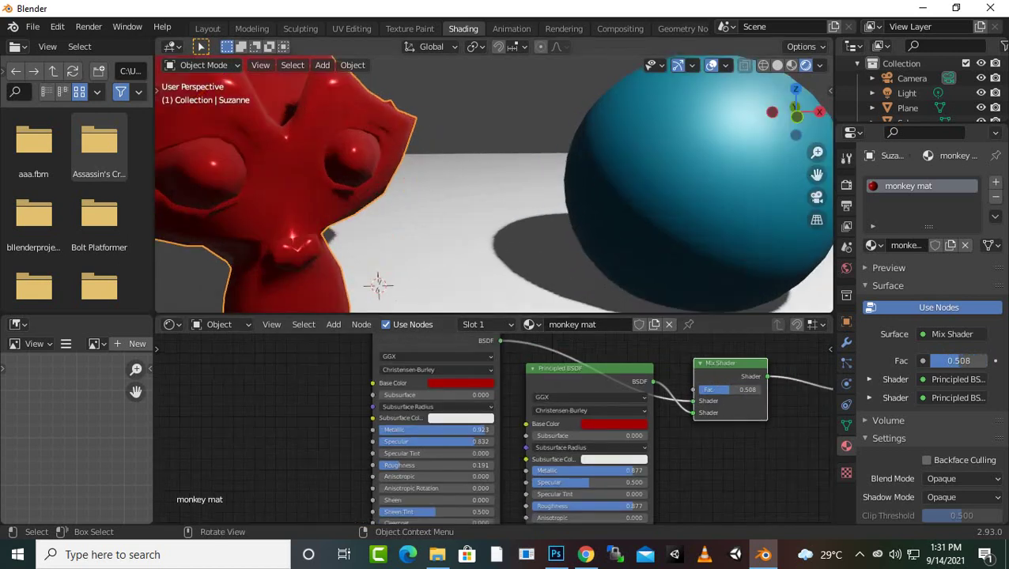
{"action": "scroll", "coordinate": [378, 285], "scroll_direction": "down", "scroll_amount": 4}
{"action": "scroll", "coordinate": [431, 237], "scroll_direction": "up", "scroll_amount": 2}
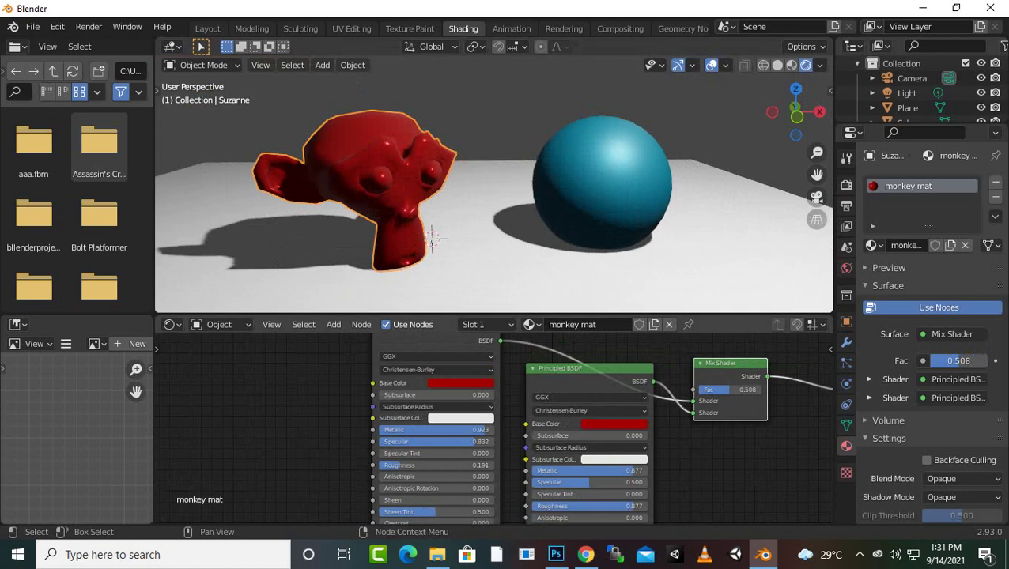
Delete the duplicated Principled BSDF and the Mix Shader, and reconnect the remaining Principled BSDF to the Material Output's Surface
{"action": "left_click_drag", "start_coordinate": [570, 369], "coordinate": [546, 383]}
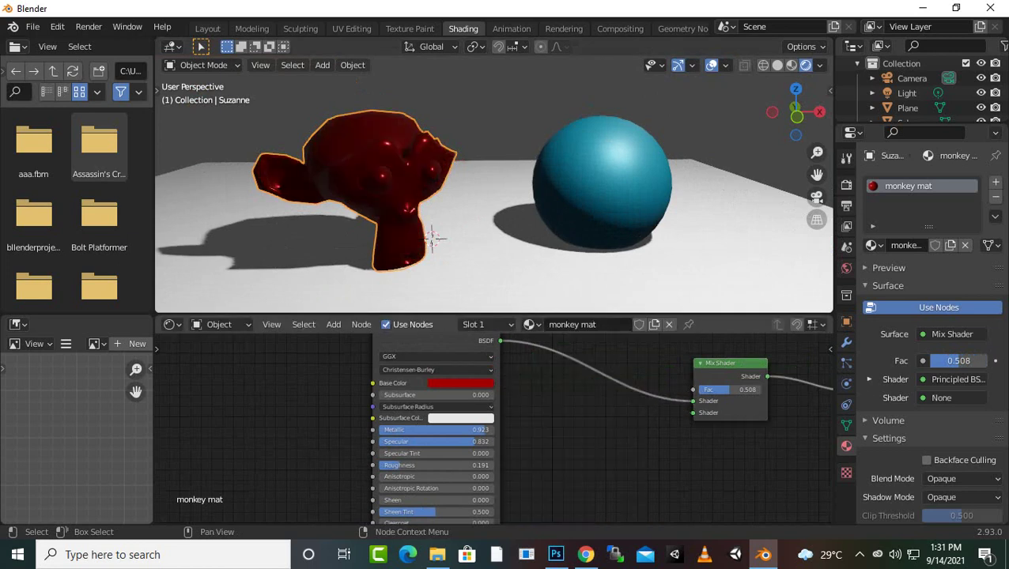
{"action": "left_click_drag", "start_coordinate": [729, 364], "coordinate": [642, 364]}
{"action": "key", "text": "Delete"}
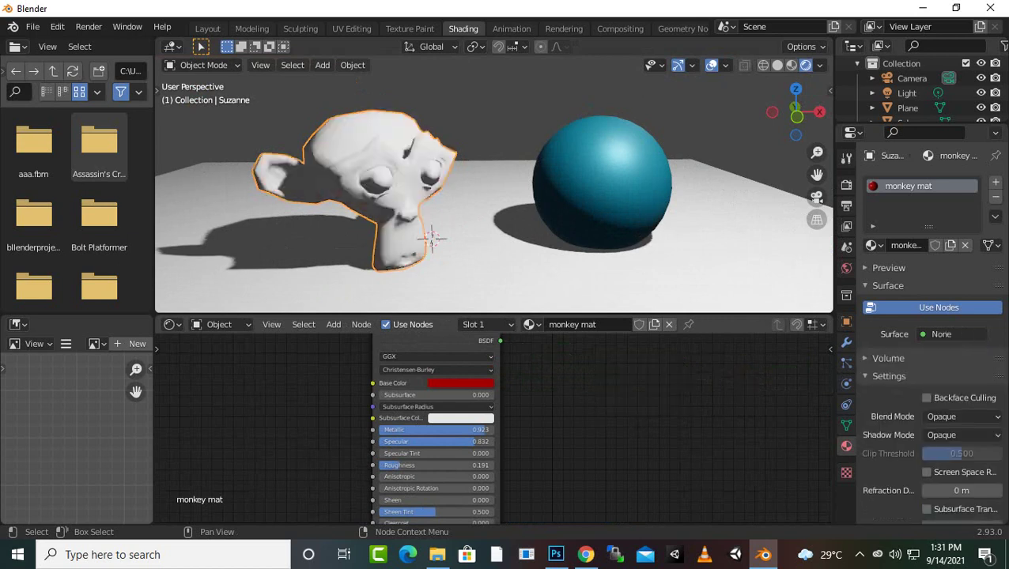
{"action": "scroll", "coordinate": [494, 428], "scroll_direction": "down", "scroll_amount": 3}
{"action": "left_click_drag", "start_coordinate": [499, 359], "coordinate": [639, 388]}
{"action": "scroll", "coordinate": [494, 184], "scroll_direction": "up", "scroll_amount": 5}
{"action": "scroll", "coordinate": [494, 183], "scroll_direction": "down", "scroll_amount": 2}
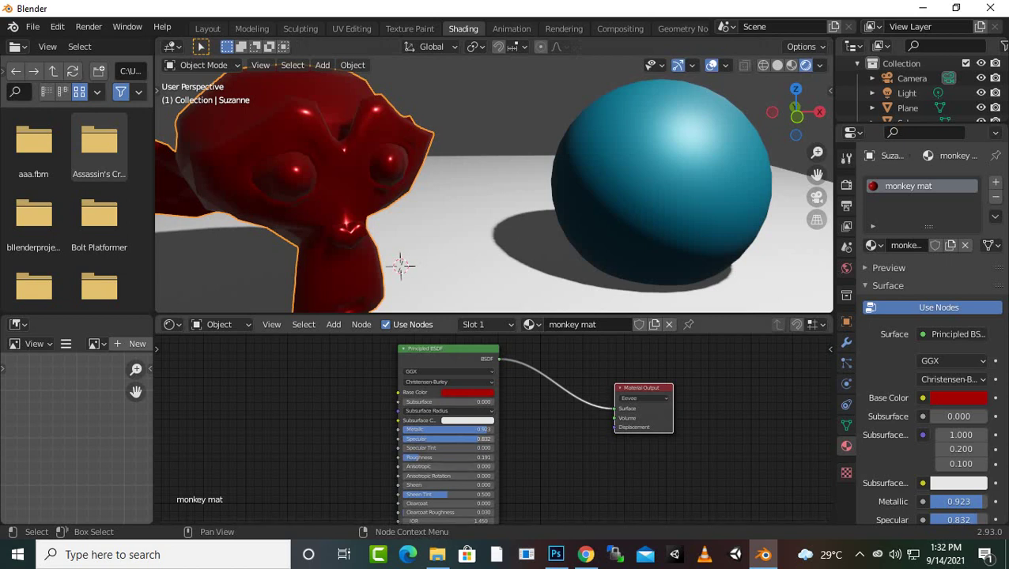
Set the monkey material's Metallic to 0.386, Specular to 0.505, Roughness to 0.573 and Sheen Tint to 0.000
{"action": "mouse_move", "coordinate": [427, 458]}
{"action": "left_mouse_down"}
{"action": "mouse_move", "coordinate": [464, 458]}
{"action": "mouse_move", "coordinate": [469, 439]}
{"action": "mouse_move", "coordinate": [401, 430]}
{"action": "mouse_move", "coordinate": [413, 429]}
{"action": "left_mouse_up"}
{"action": "left_click", "coordinate": [461, 458]}
{"action": "left_click", "coordinate": [467, 439]}
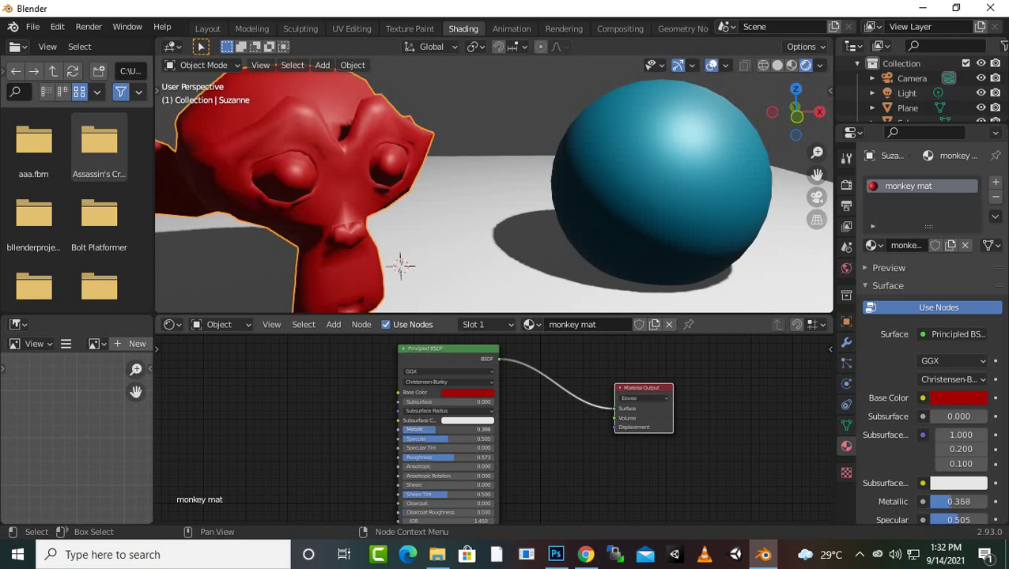
{"action": "left_click", "coordinate": [415, 439]}
{"action": "key", "text": "Return"}
{"action": "scroll", "coordinate": [487, 424], "scroll_direction": "down", "scroll_amount": 1}
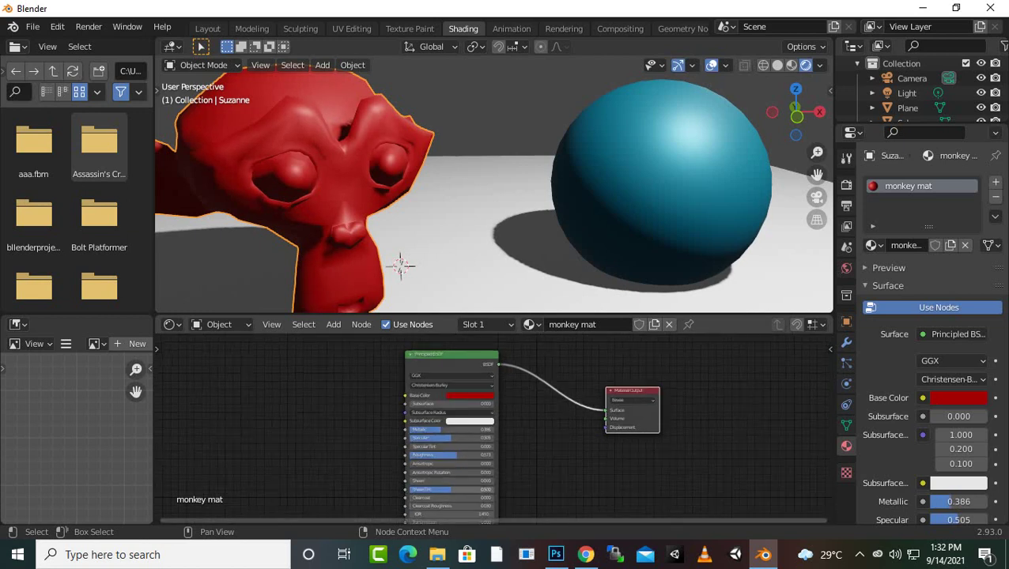
{"action": "scroll", "coordinate": [433, 237], "scroll_direction": "down", "scroll_amount": 2}
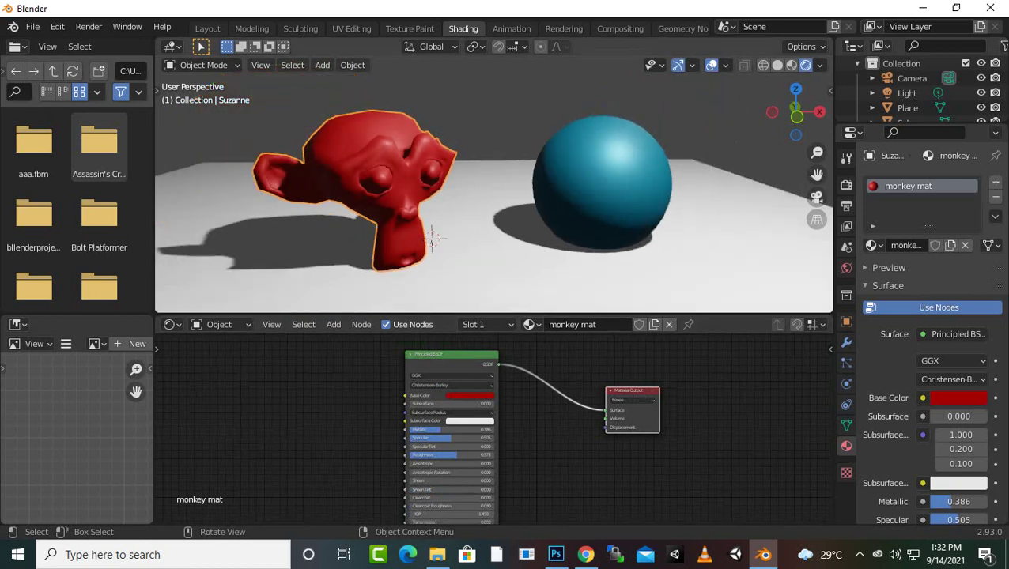
{"action": "mouse_move", "coordinate": [432, 238]}
{"action": "middle_mouse_down"}
{"action": "mouse_move", "coordinate": [414, 227]}
{"action": "mouse_move", "coordinate": [491, 252]}
{"action": "mouse_move", "coordinate": [423, 231]}
{"action": "middle_mouse_up"}
{"action": "scroll", "coordinate": [409, 246], "scroll_direction": "up", "scroll_amount": 1}
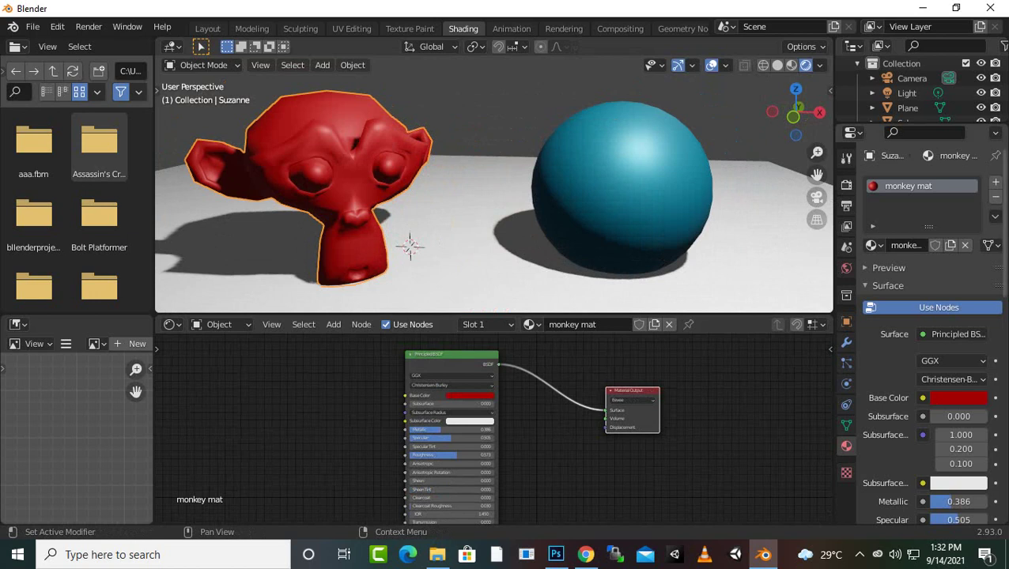
Add a second material slot to the monkey, check the plane's material slots, and reselect the monkey
{"action": "left_click", "coordinate": [996, 181]}
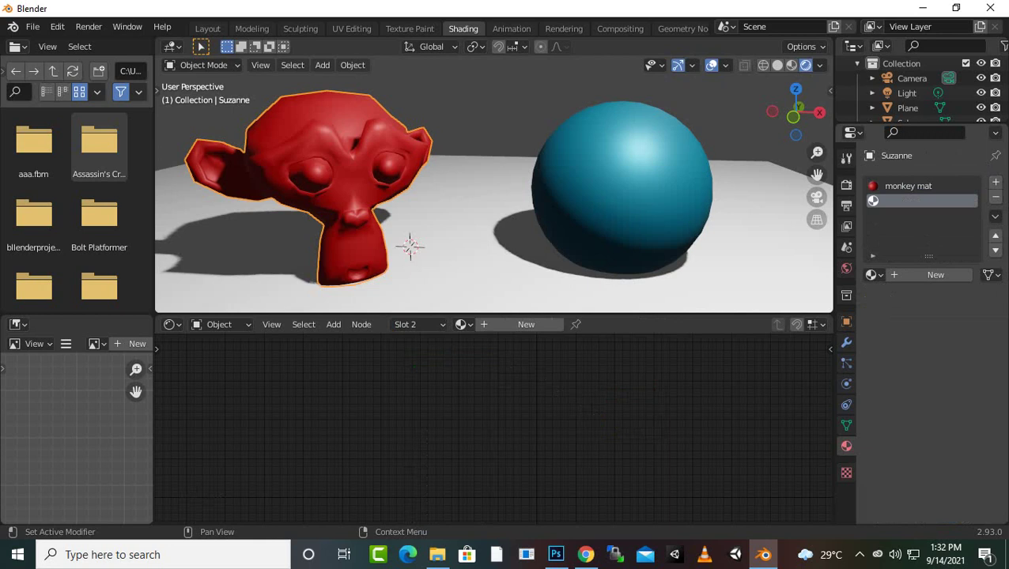
{"action": "left_click", "coordinate": [753, 233]}
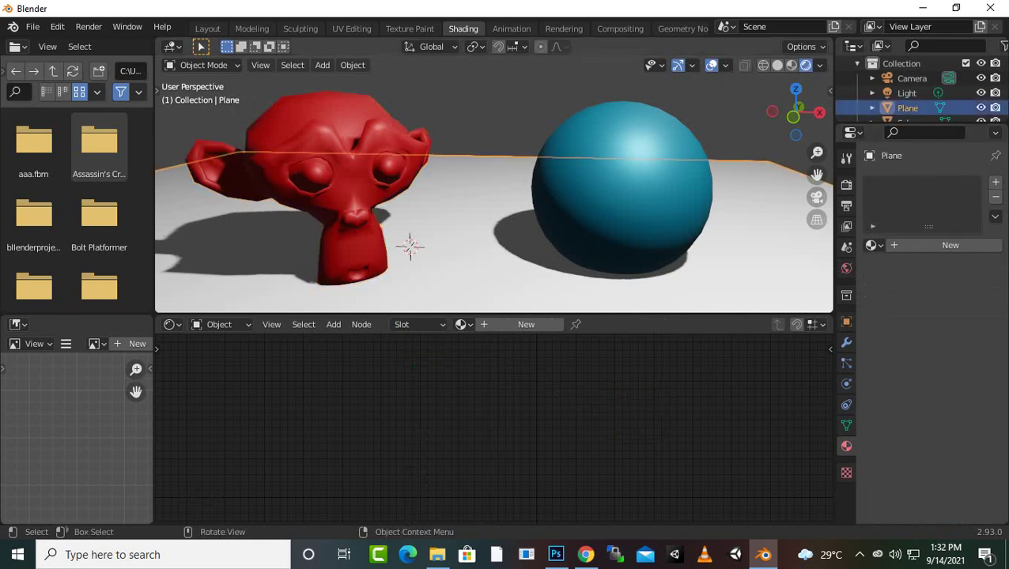
{"action": "left_click", "coordinate": [348, 178]}
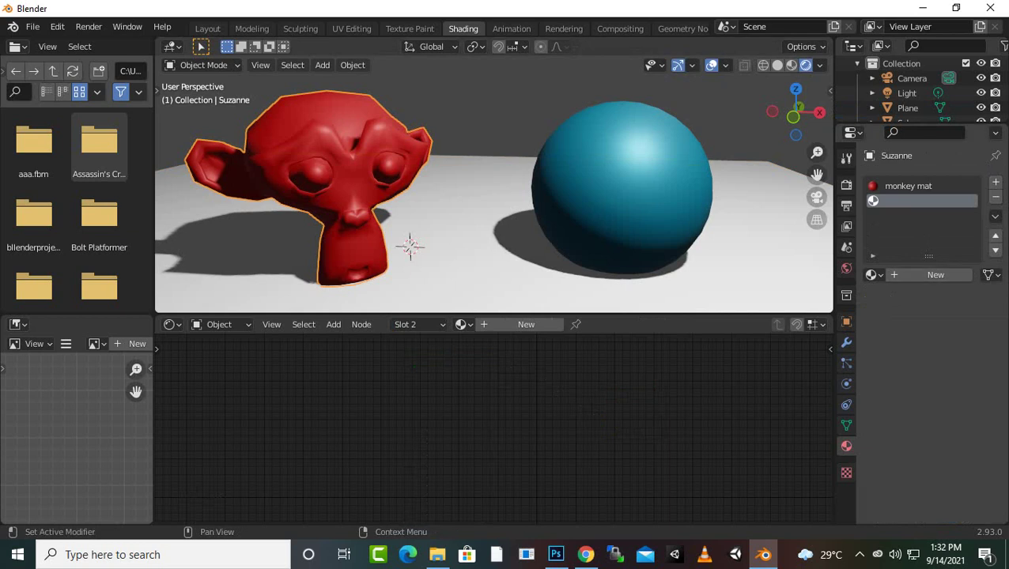
Show the material slot list's filter options, try sorting the slots by name, and switch to reverse order instead
{"action": "left_click", "coordinate": [873, 256]}
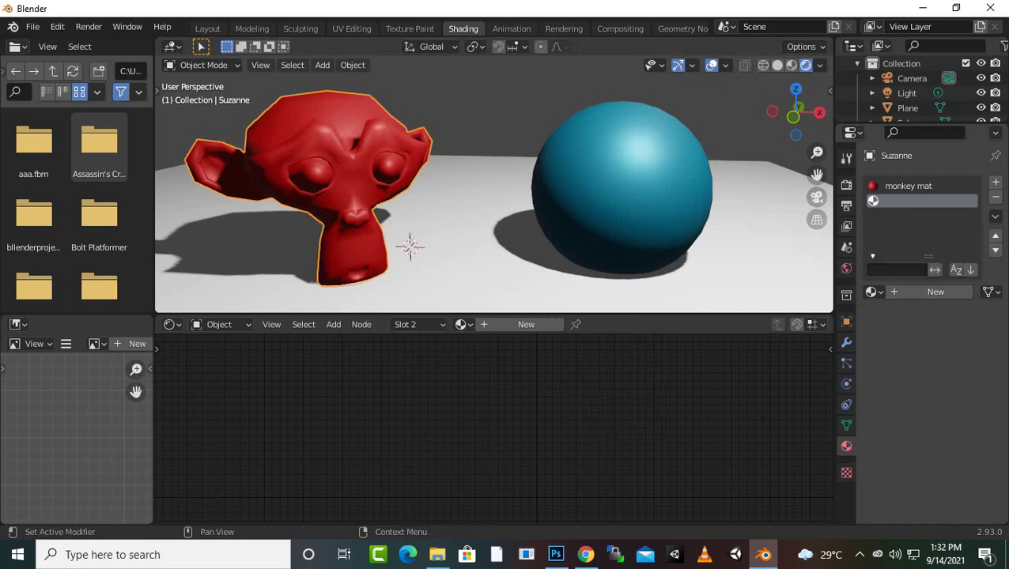
{"action": "left_click", "coordinate": [873, 292]}
{"action": "left_click", "coordinate": [956, 270]}
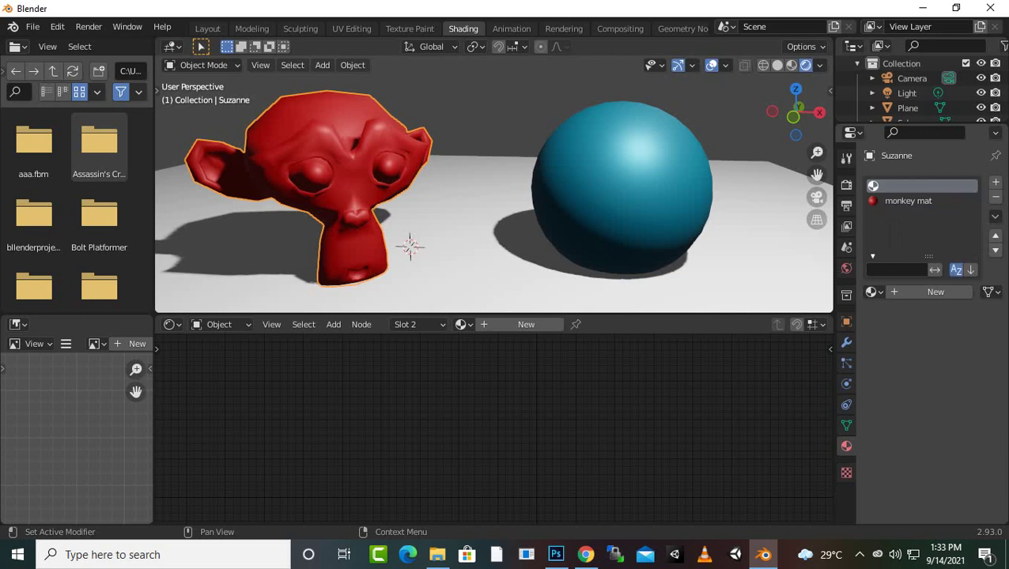
{"action": "left_click", "coordinate": [970, 270]}
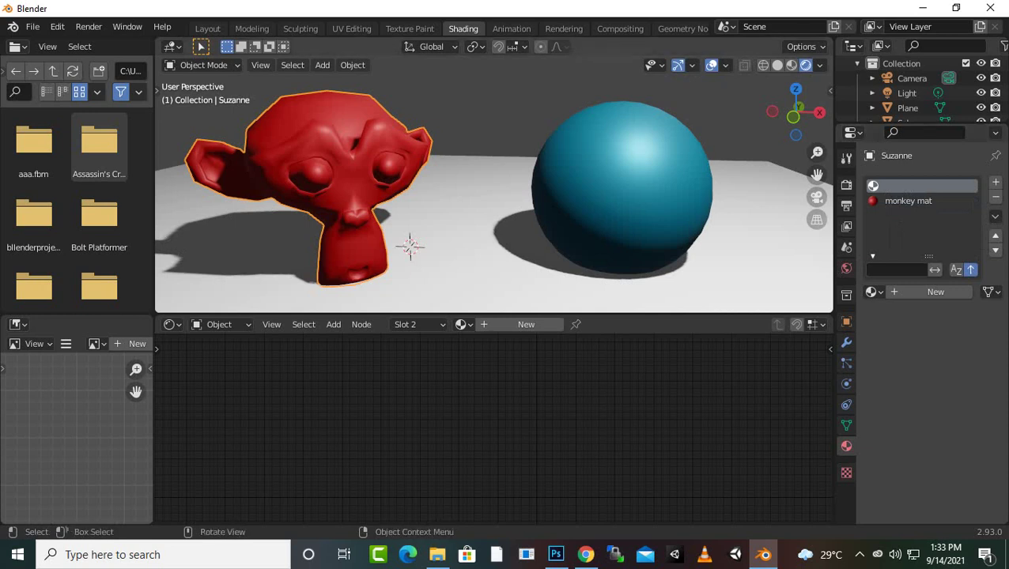
Enter Edit Mode on the monkey and create a new material in its empty slot
{"action": "scroll", "coordinate": [431, 225], "scroll_direction": "down", "scroll_amount": 2}
{"action": "key", "text": "Tab"}
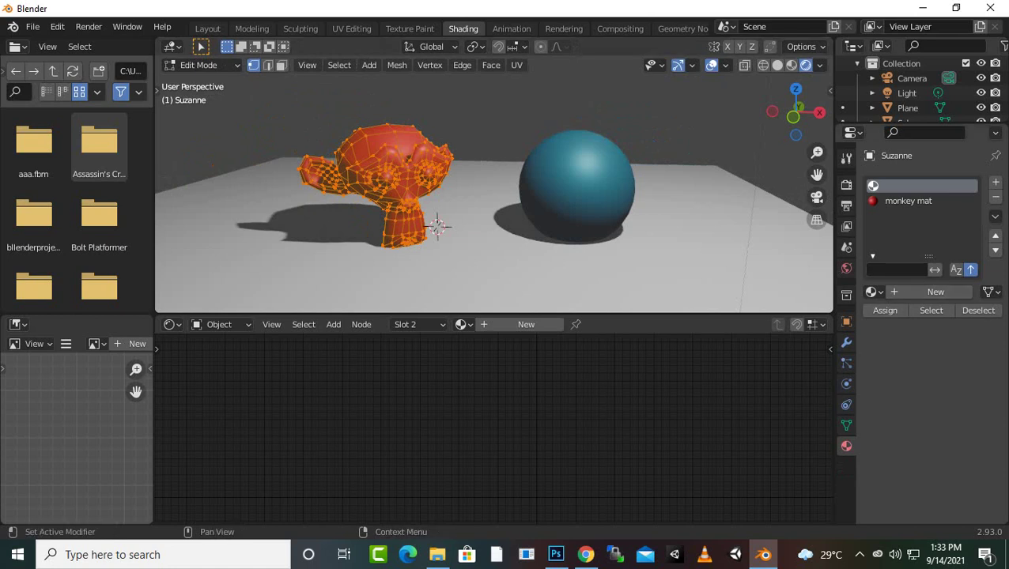
{"action": "right_click", "coordinate": [869, 186]}
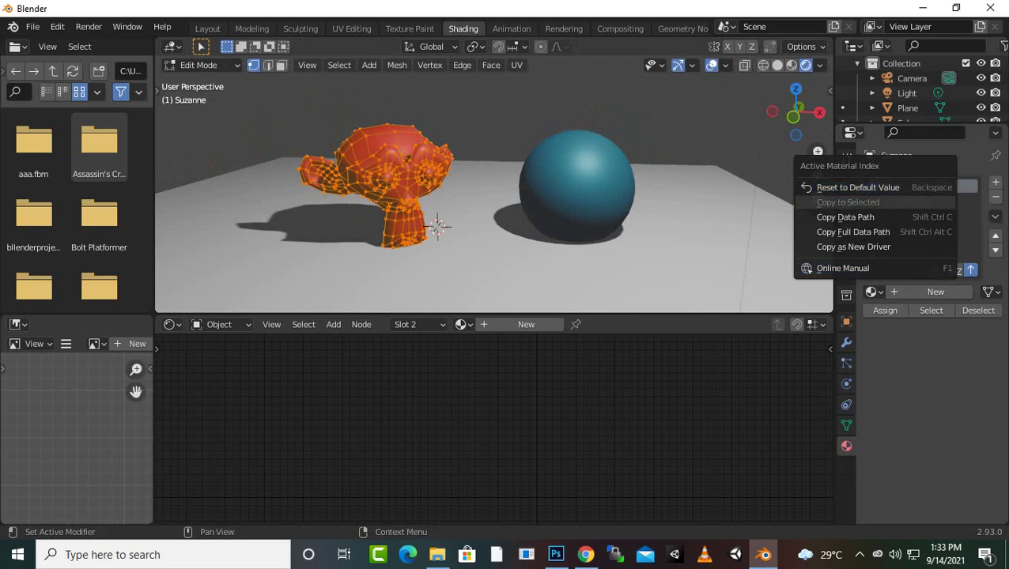
{"action": "key", "text": "Escape"}
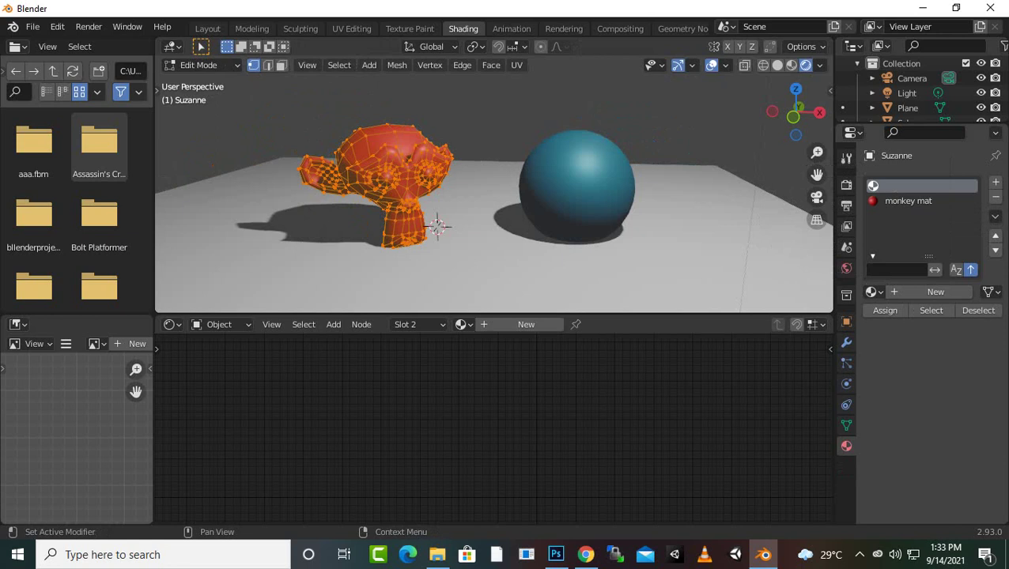
{"action": "left_click", "coordinate": [931, 292]}
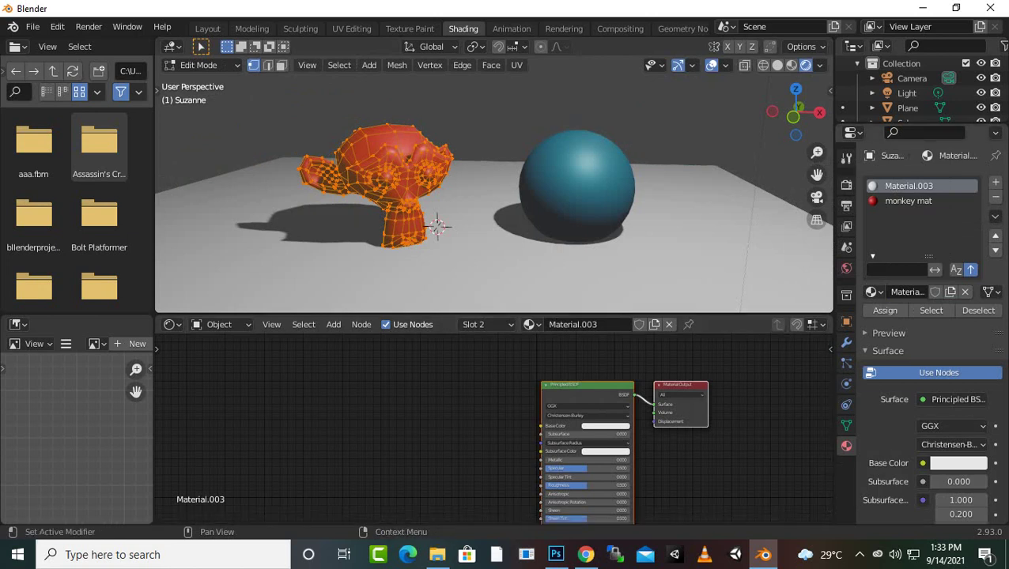
Rename the monkey's new material to EYES
{"action": "double_click", "coordinate": [909, 186]}
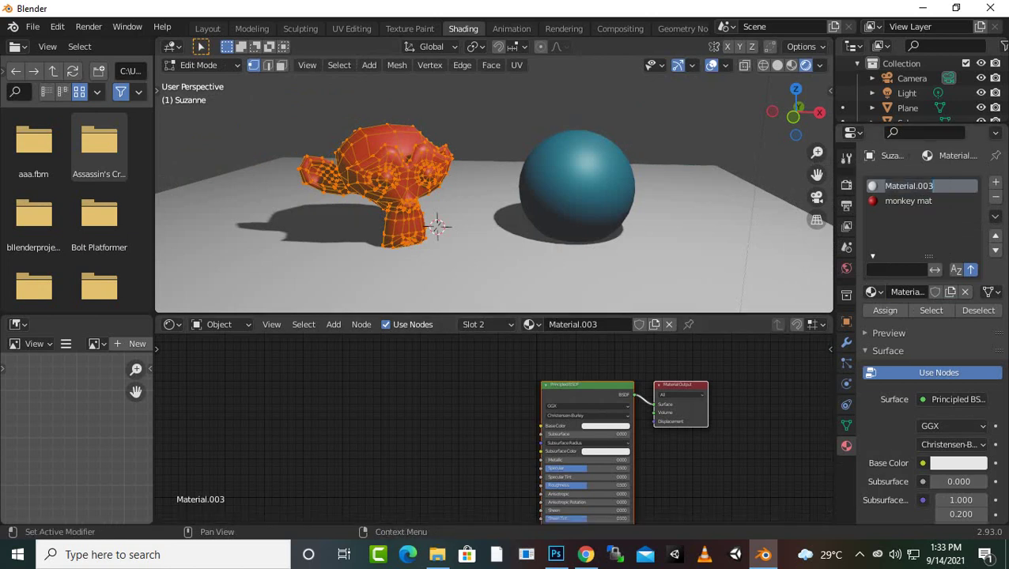
{"action": "type", "text": "EYES"}
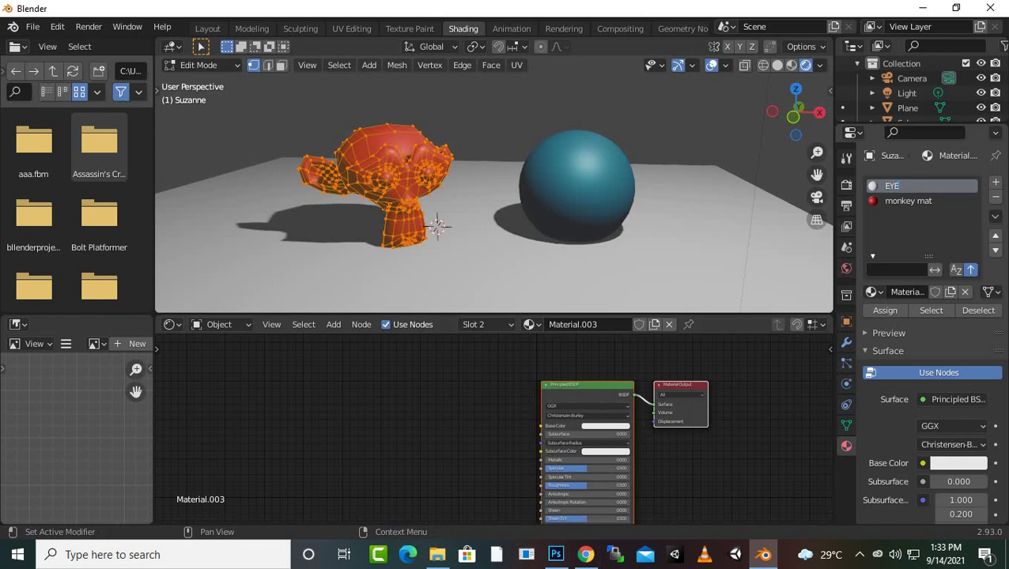
{"action": "key", "text": "Return"}
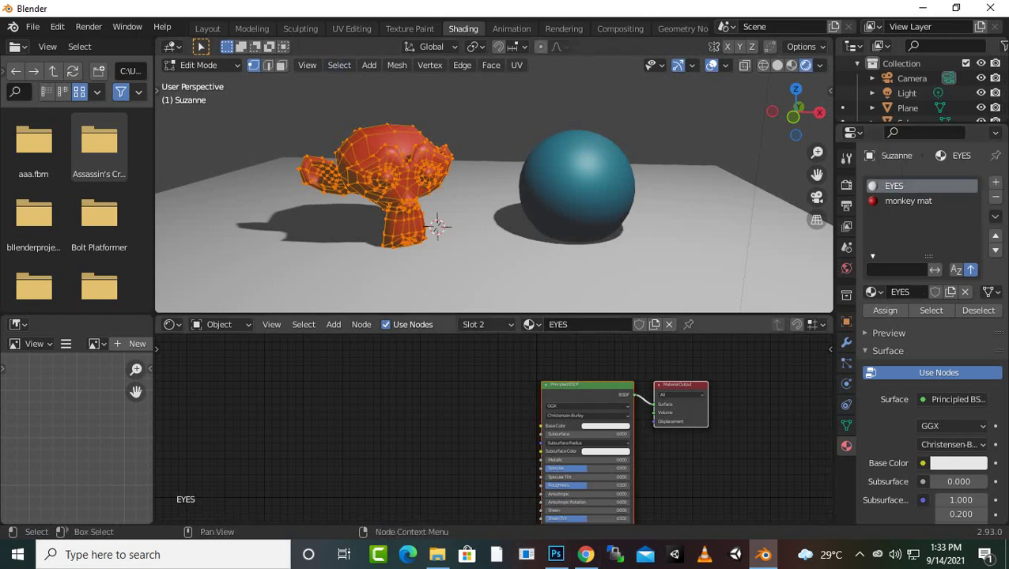
Show the preview of the EYES material and set its Roughness to 0.091 and Metallic to 0.132
{"action": "scroll", "coordinate": [601, 442], "scroll_direction": "up", "scroll_amount": 2}
{"action": "key", "text": "g"}
{"action": "left_click", "coordinate": [539, 457]}
{"action": "scroll", "coordinate": [540, 457], "scroll_direction": "up", "scroll_amount": 1}
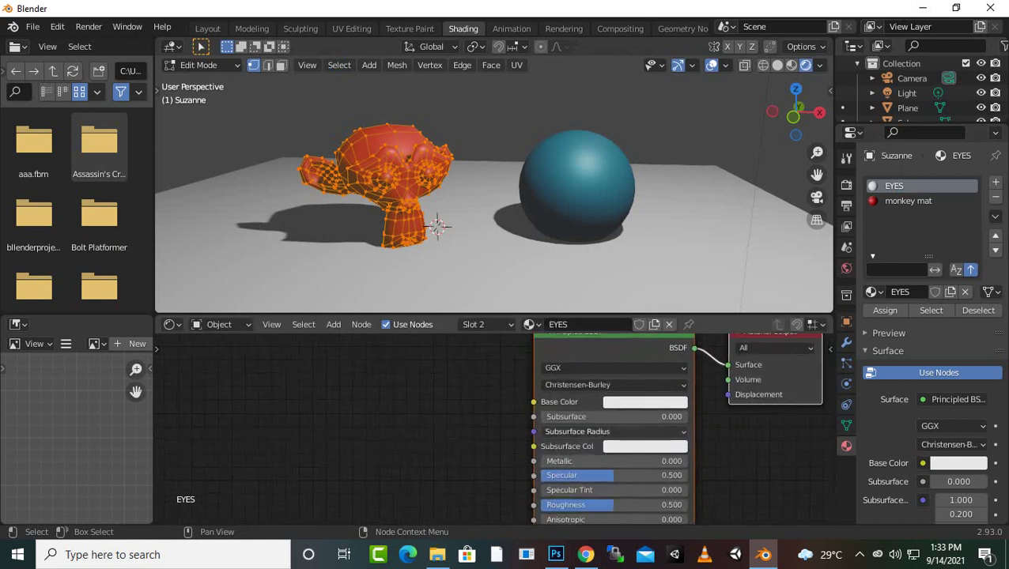
{"action": "scroll", "coordinate": [540, 458], "scroll_direction": "up", "scroll_amount": 1}
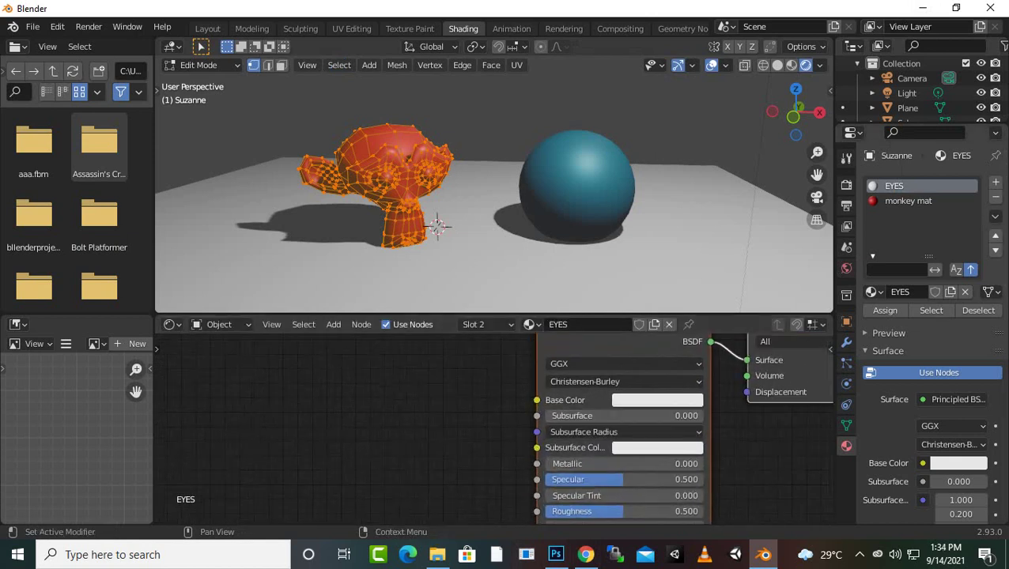
{"action": "left_click", "coordinate": [888, 333]}
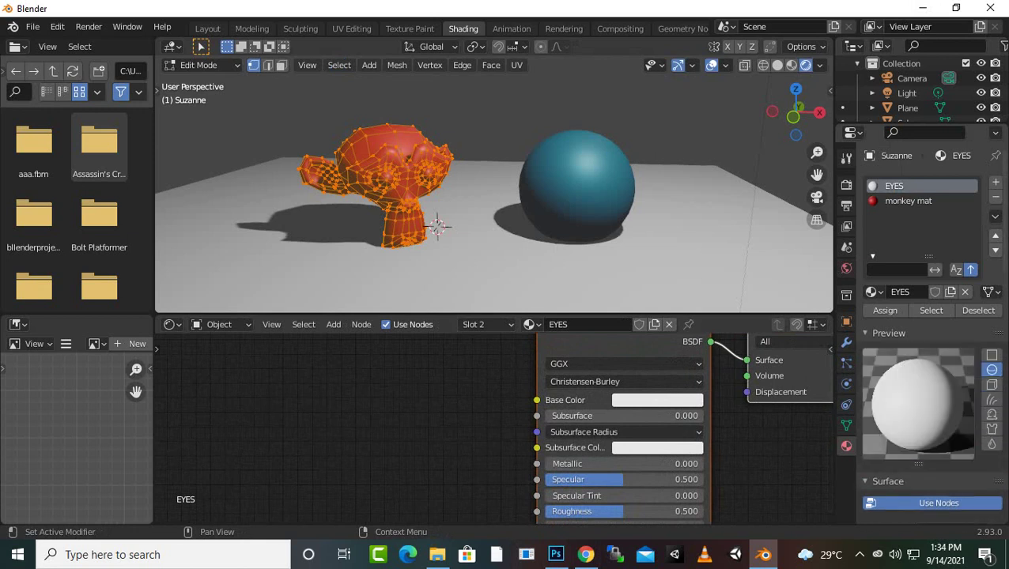
{"action": "scroll", "coordinate": [493, 422], "scroll_direction": "down", "scroll_amount": 1}
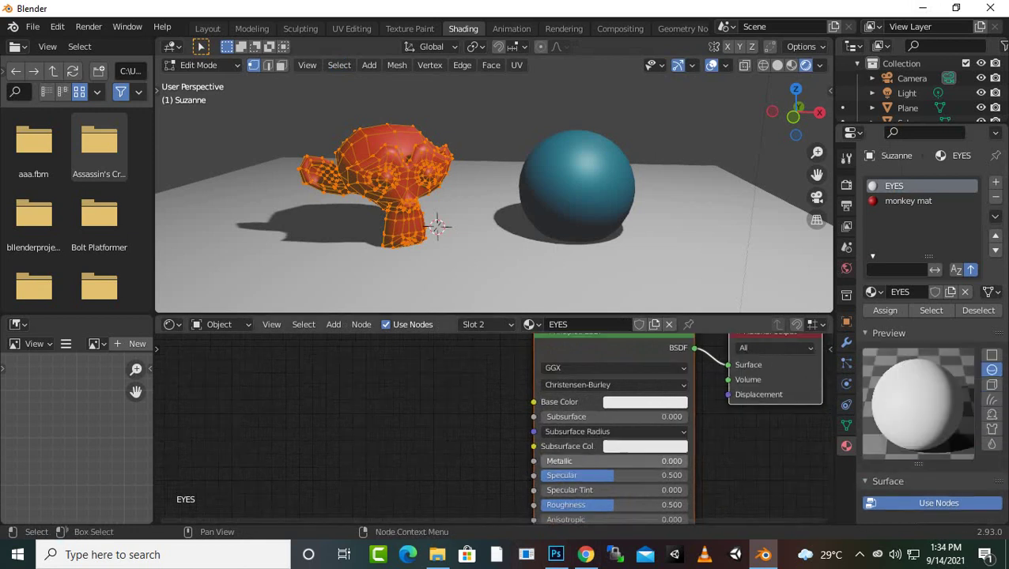
{"action": "left_click_drag", "start_coordinate": [625, 504], "coordinate": [558, 505]}
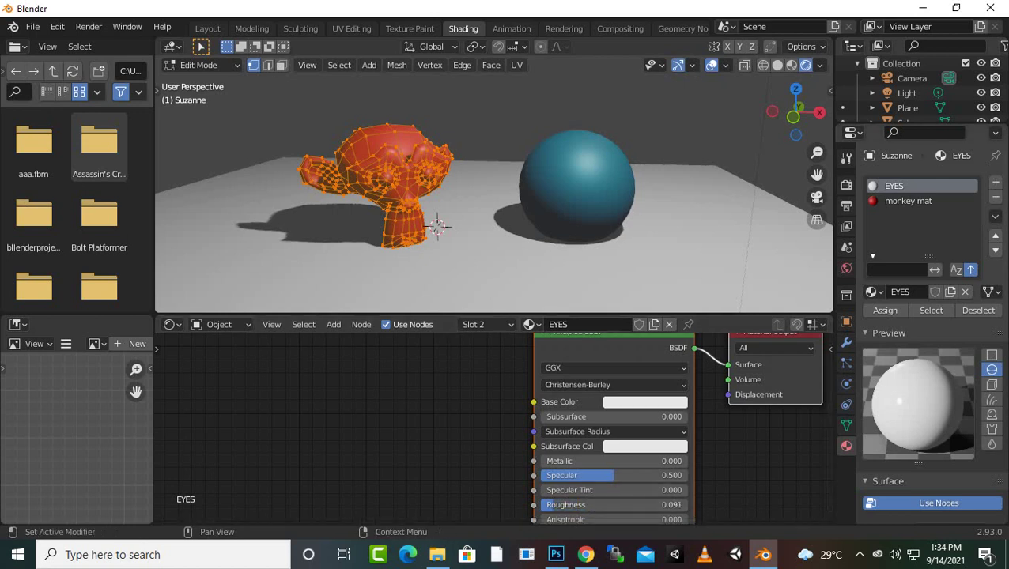
{"action": "left_click_drag", "start_coordinate": [553, 461], "coordinate": [563, 461]}
{"action": "left_click_drag", "start_coordinate": [553, 461], "coordinate": [565, 461]}
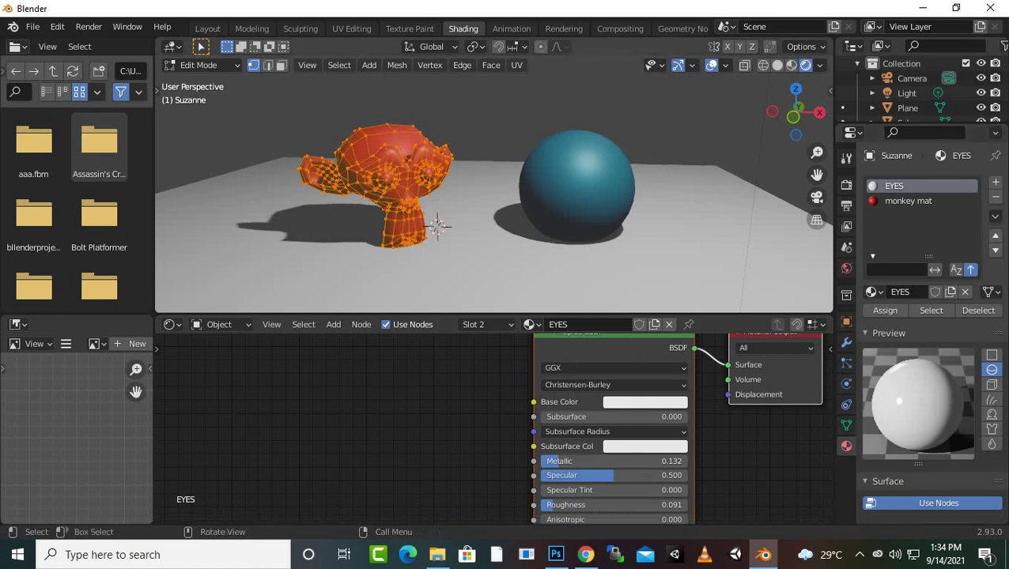
Switch to face selection, clear the selection, and select the eyeball nearer the sphere by growing outward from one of its faces
{"action": "scroll", "coordinate": [495, 183], "scroll_direction": "up", "scroll_amount": 4}
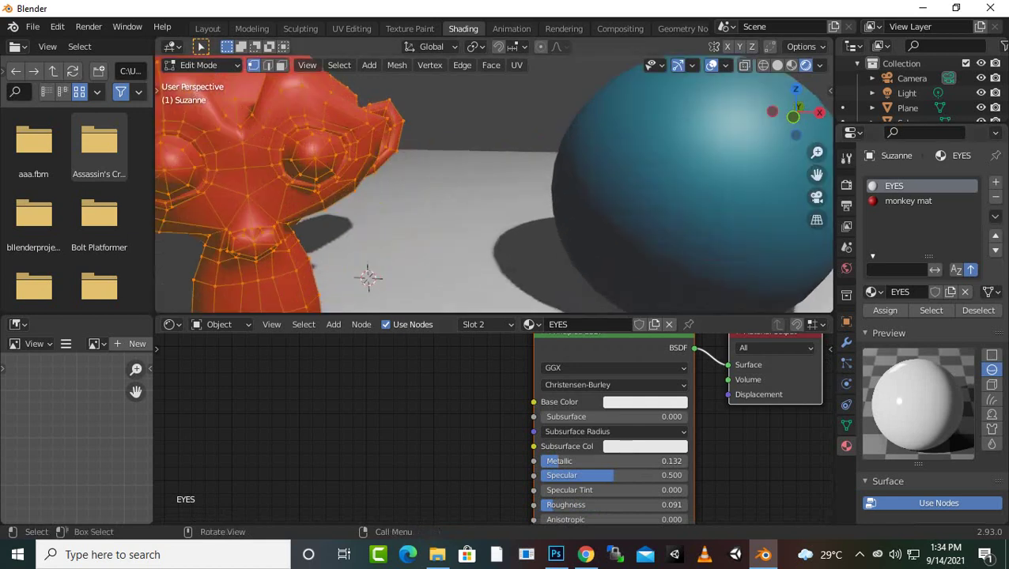
{"action": "key", "text": "3"}
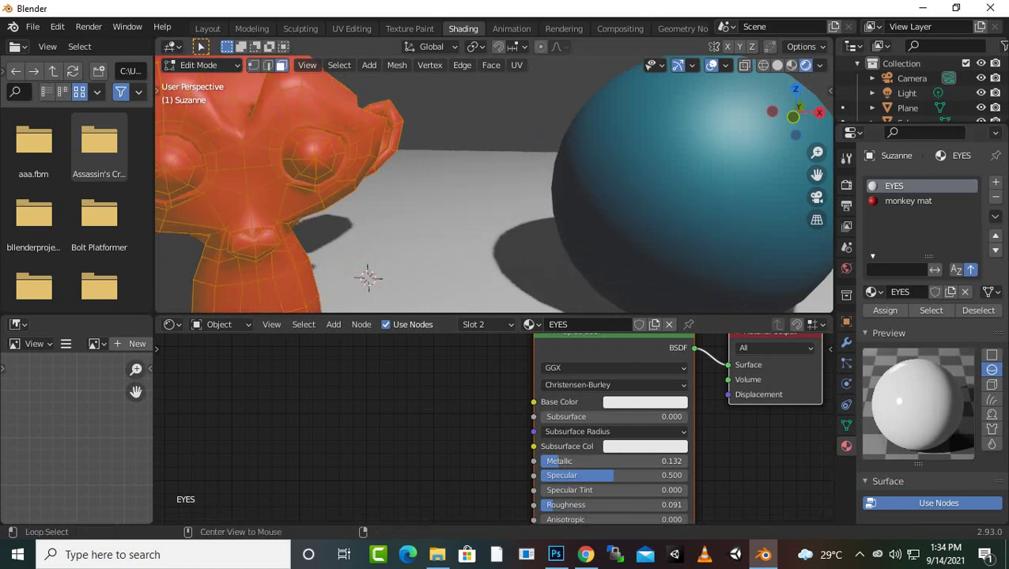
{"action": "key", "text": "alt+a"}
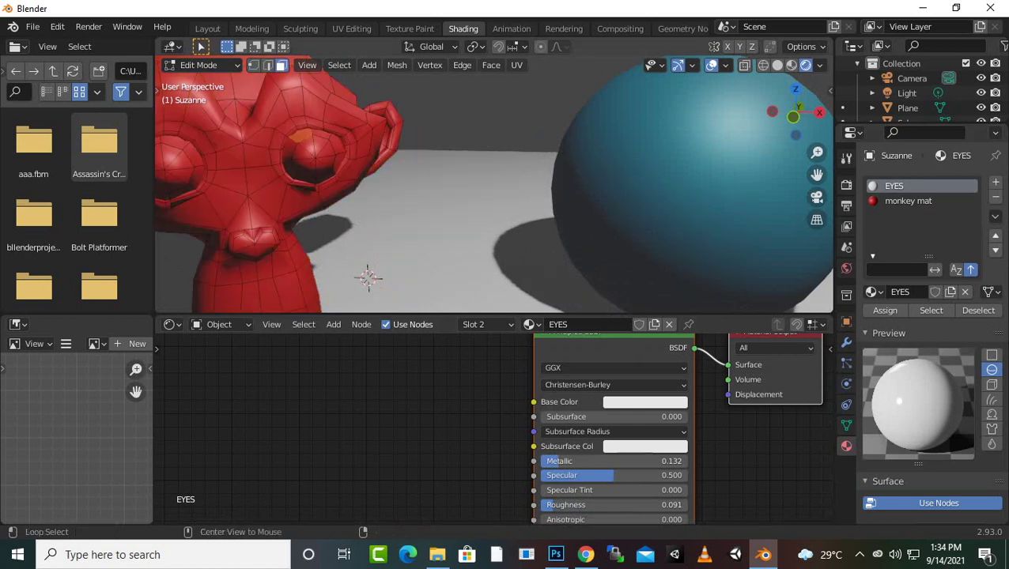
{"action": "left_click", "coordinate": [304, 138], "text": "alt"}
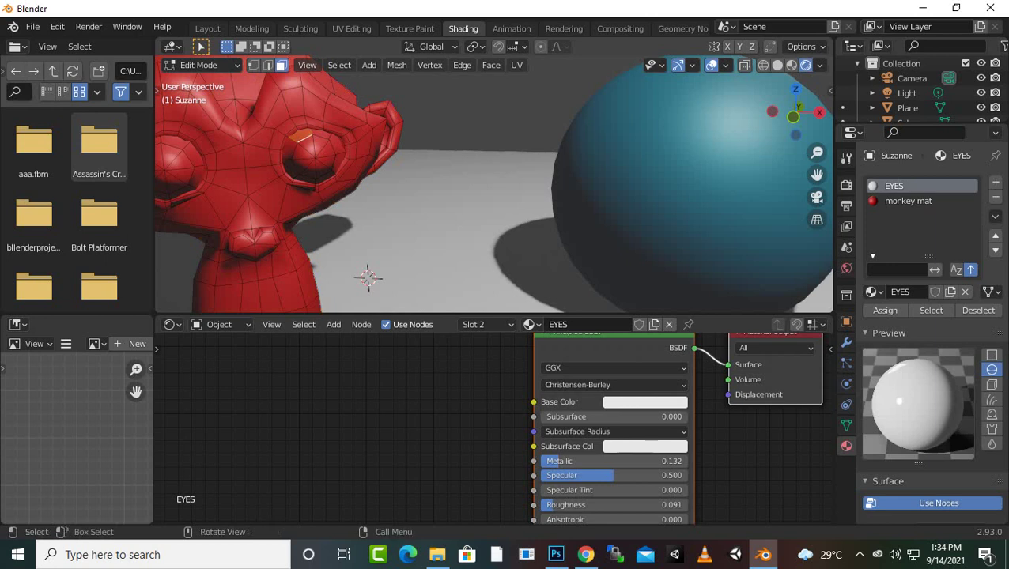
{"action": "key", "text": "ctrl+KP_Add"}
{"action": "key", "text": "ctrl+KP_Add"}
{"action": "key", "text": "ctrl+KP_Add"}
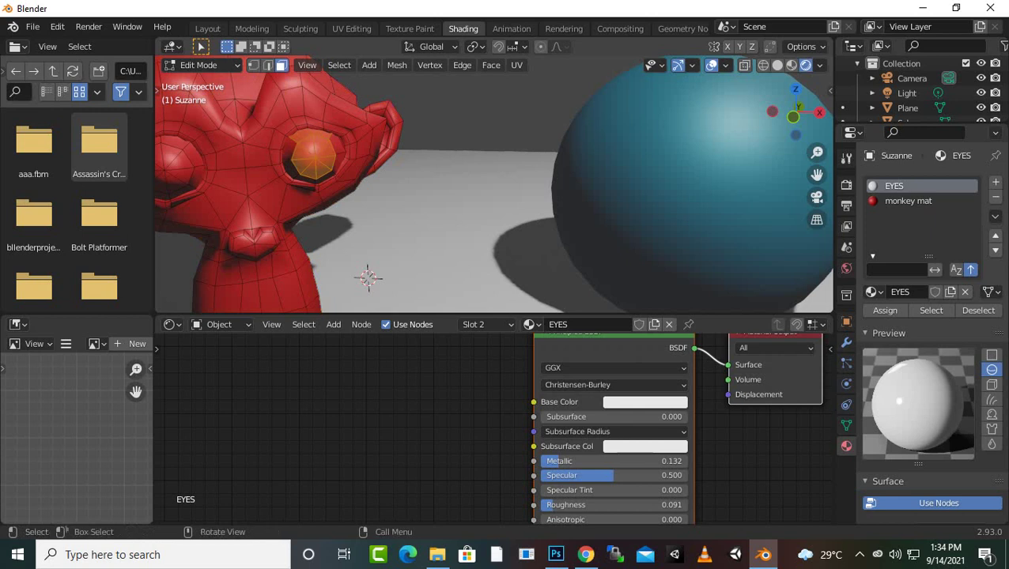
Add the faces of the monkey's other eyeball to the selection
{"action": "scroll", "coordinate": [494, 185], "scroll_direction": "down", "scroll_amount": 1}
{"action": "scroll", "coordinate": [495, 189], "scroll_direction": "down", "scroll_amount": 1}
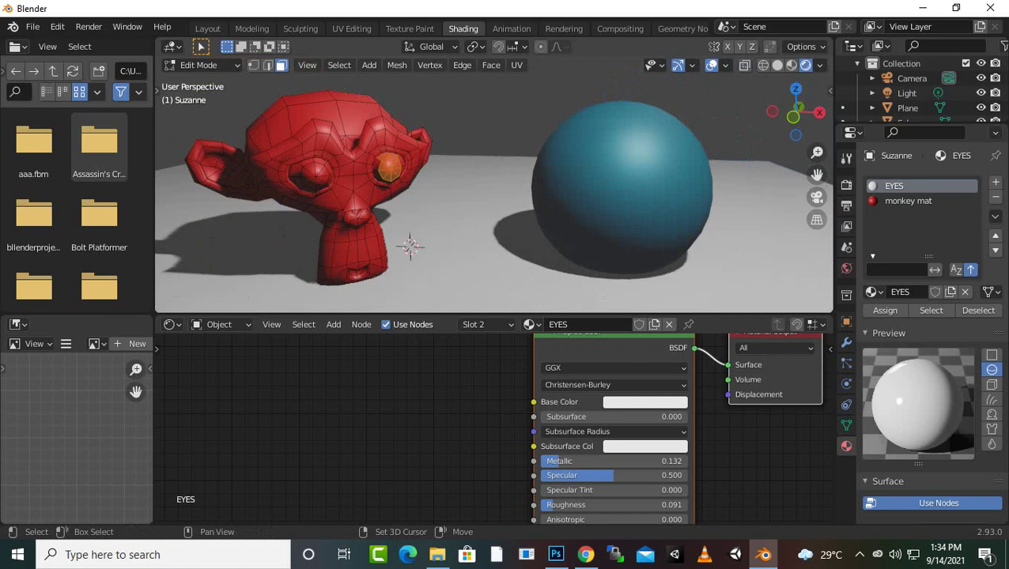
{"action": "key", "text": "l"}
{"action": "scroll", "coordinate": [494, 185], "scroll_direction": "up", "scroll_amount": 5}
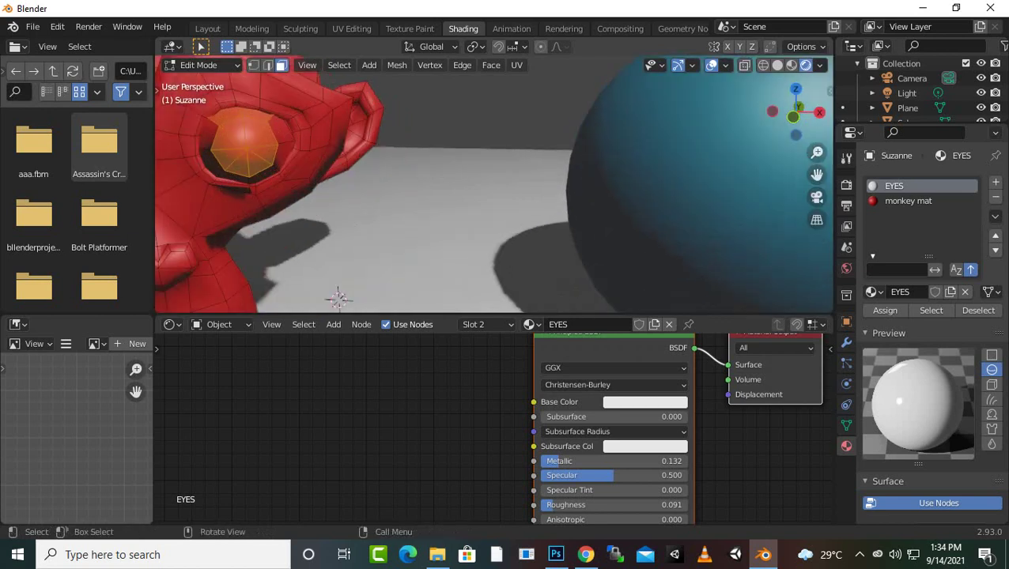
{"action": "scroll", "coordinate": [494, 190], "scroll_direction": "down", "scroll_amount": 5}
{"action": "key", "text": "KP_Decimal"}
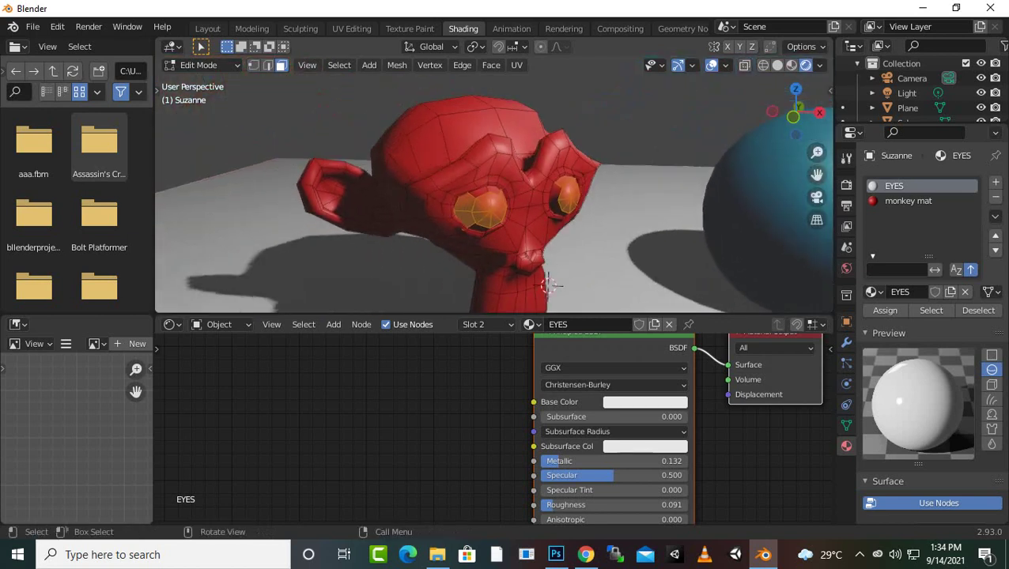
Add the inner socket faces around the eye farther from the sphere to the selection
{"action": "scroll", "coordinate": [467, 207], "scroll_direction": "up", "scroll_amount": 5}
{"action": "left_click", "coordinate": [445, 211], "text": "shift"}
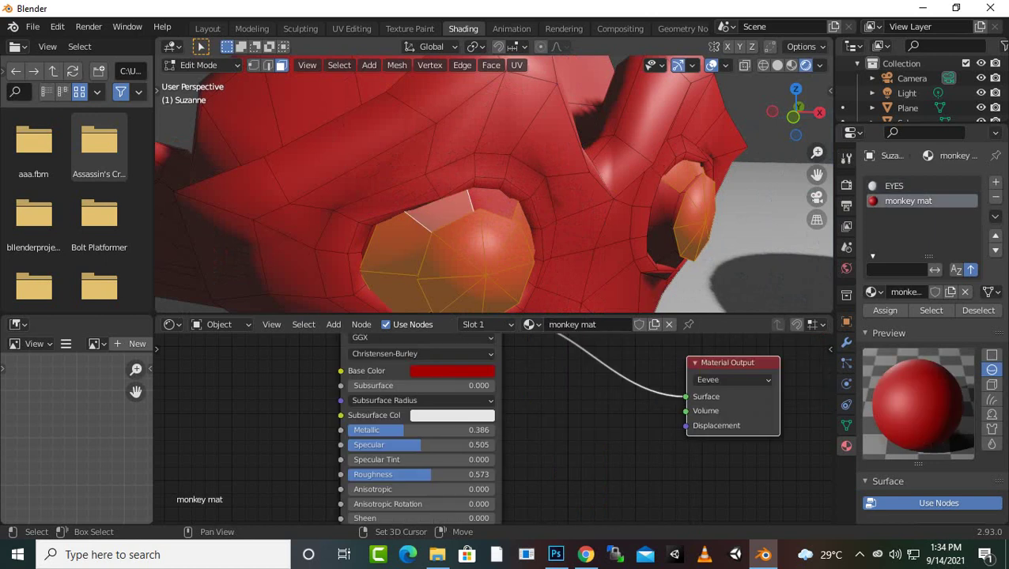
{"action": "scroll", "coordinate": [466, 207], "scroll_direction": "down", "scroll_amount": 5}
{"action": "middle_click_drag", "start_coordinate": [467, 207], "coordinate": [498, 217]}
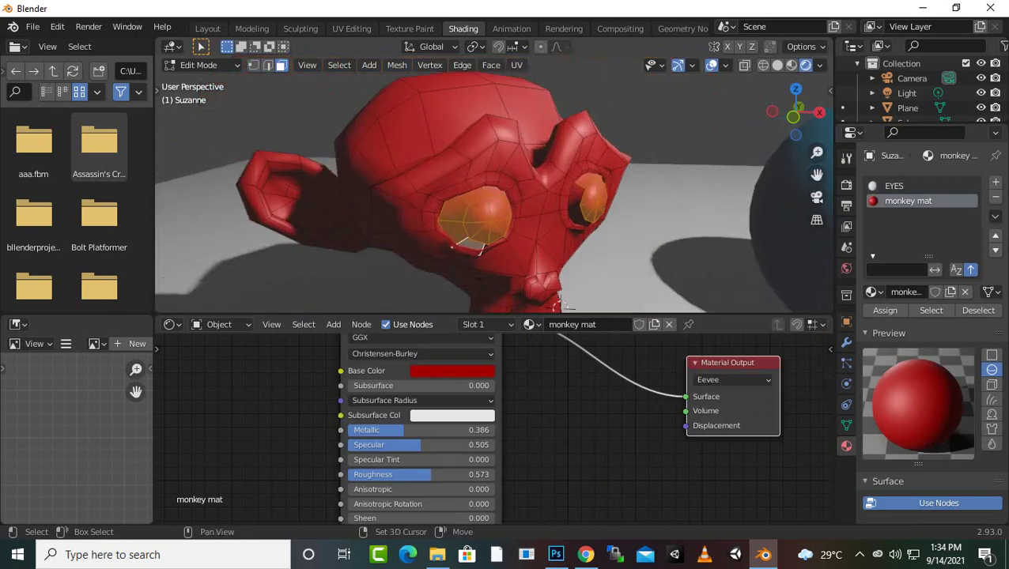
{"action": "middle_click_drag", "start_coordinate": [559, 305], "coordinate": [536, 300]}
{"action": "scroll", "coordinate": [536, 299], "scroll_direction": "up", "scroll_amount": 5}
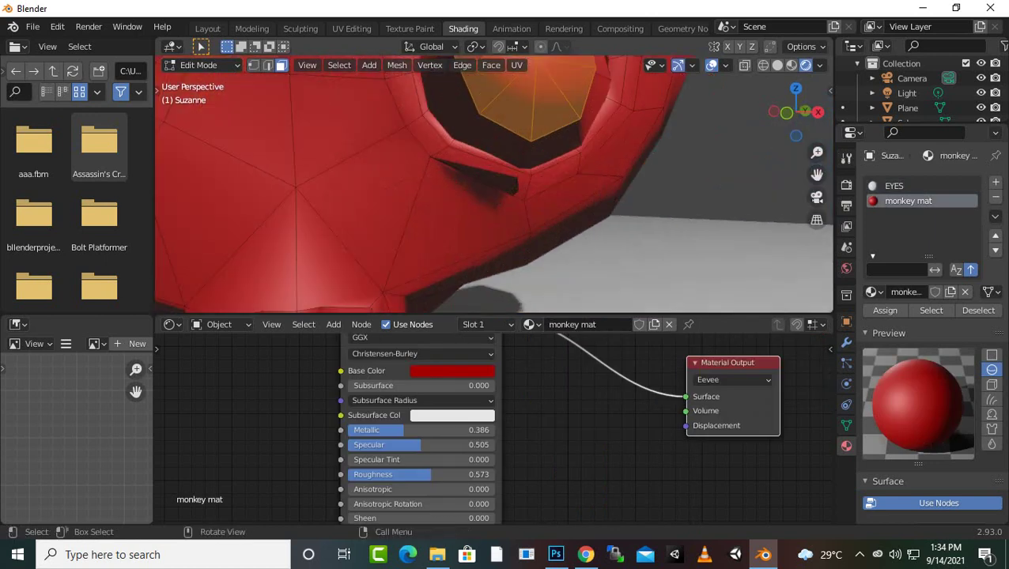
{"action": "scroll", "coordinate": [227, 188], "scroll_direction": "down", "scroll_amount": 5}
{"action": "left_click", "coordinate": [229, 186]}
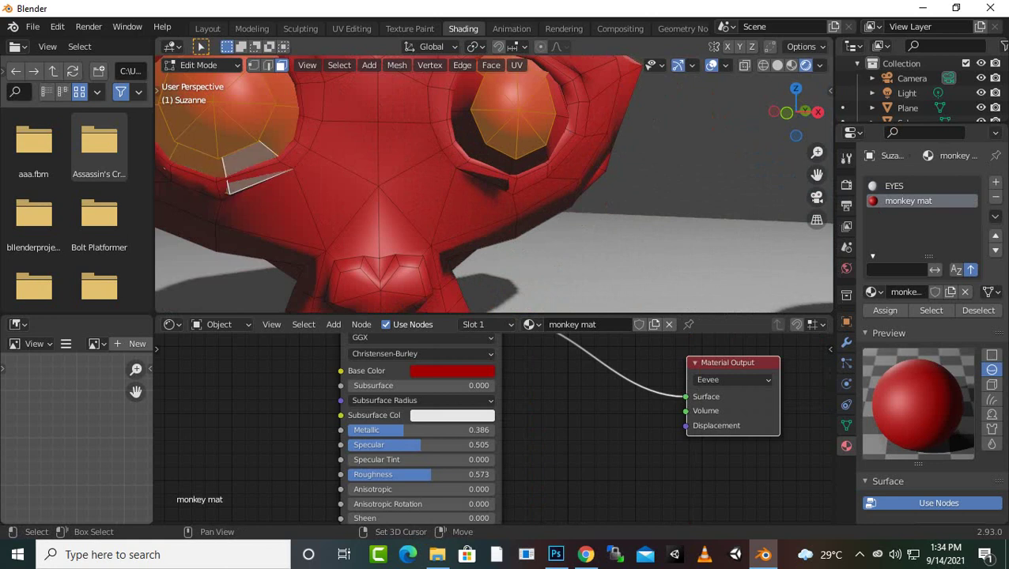
Add the inner socket faces around the eye nearer the sphere to the selection
{"action": "left_click", "coordinate": [467, 150], "text": "shift"}
{"action": "left_click", "coordinate": [483, 180], "text": "shift"}
{"action": "left_click", "coordinate": [526, 160], "text": "shift"}
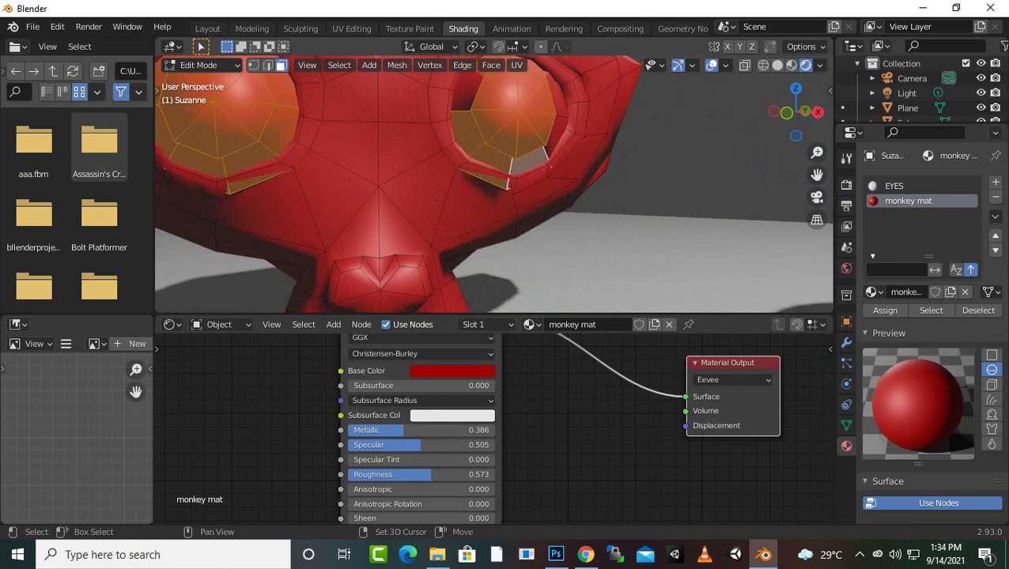
{"action": "left_click", "coordinate": [556, 101], "text": "shift"}
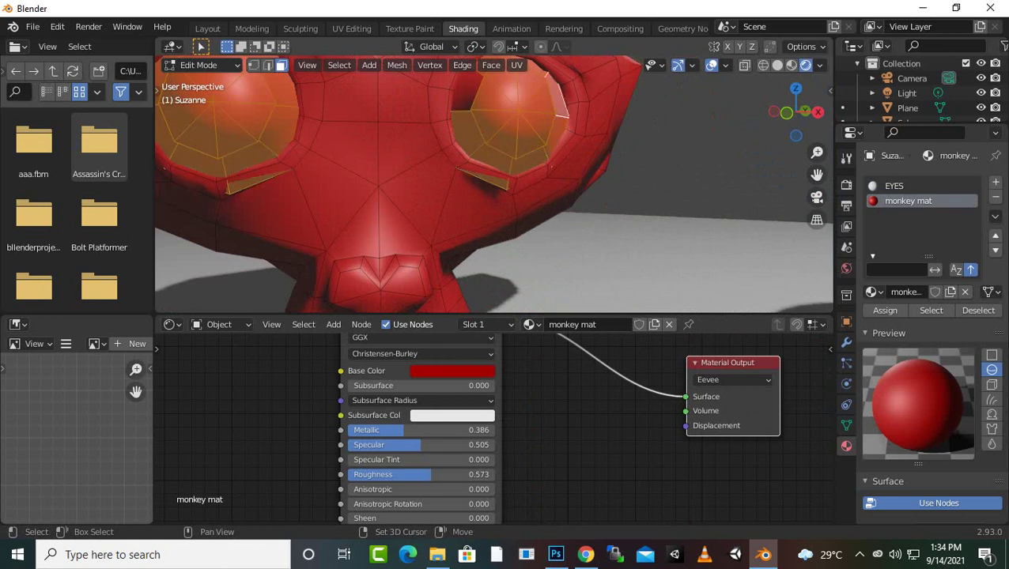
{"action": "scroll", "coordinate": [500, 260], "scroll_direction": "down", "scroll_amount": 5}
{"action": "scroll", "coordinate": [500, 277], "scroll_direction": "up", "scroll_amount": 5}
{"action": "middle_click_drag", "start_coordinate": [500, 285], "coordinate": [529, 283]}
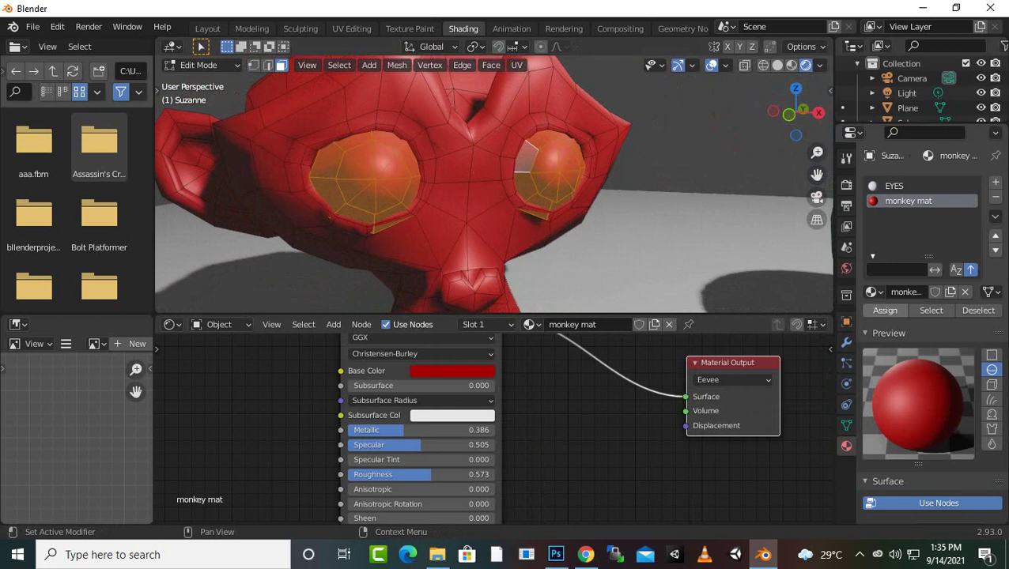
Assign the EYES material to the selected eye faces and clear the selection
{"action": "left_click", "coordinate": [894, 185]}
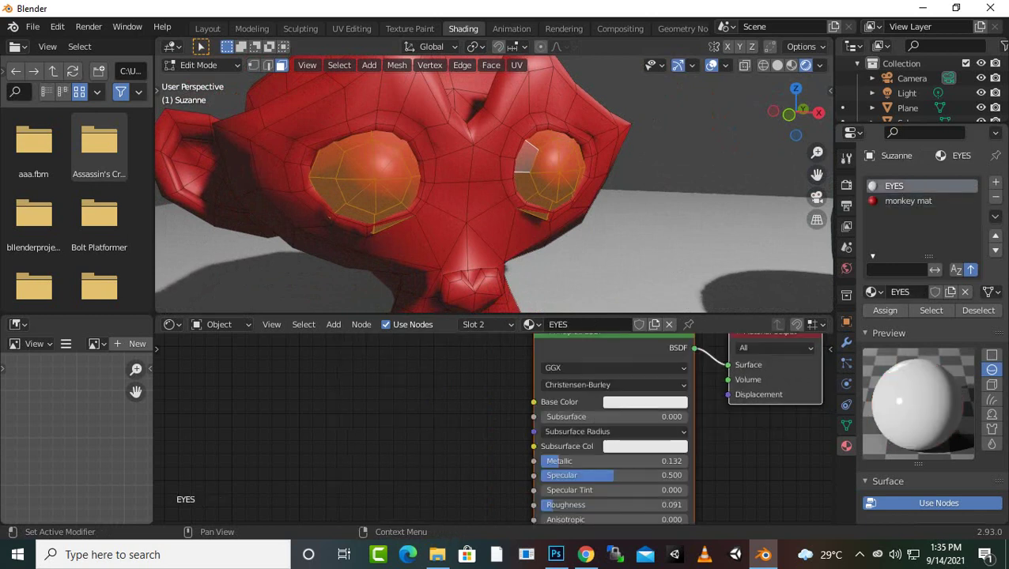
{"action": "left_click", "coordinate": [884, 310]}
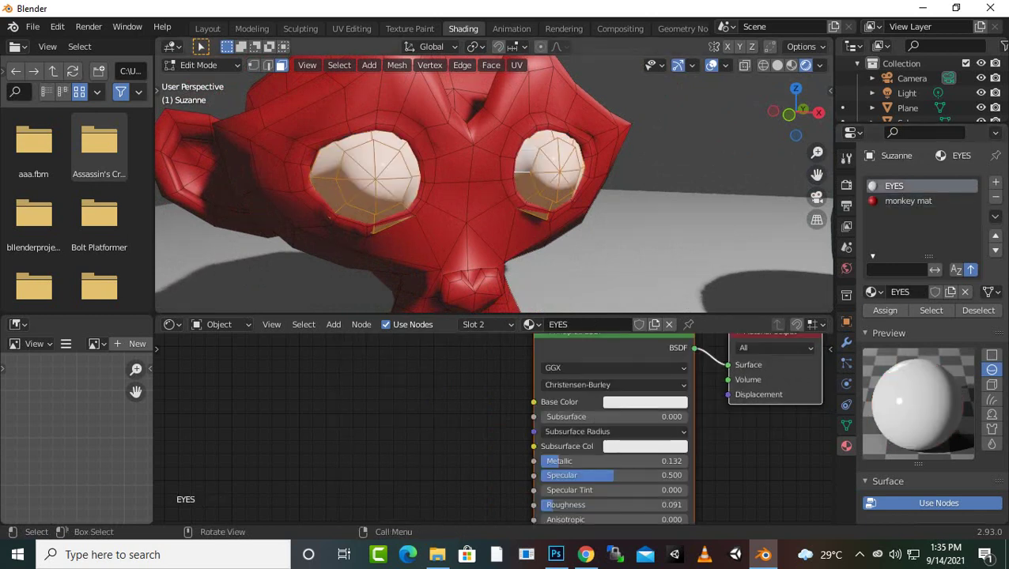
{"action": "scroll", "coordinate": [542, 301], "scroll_direction": "down", "scroll_amount": 3}
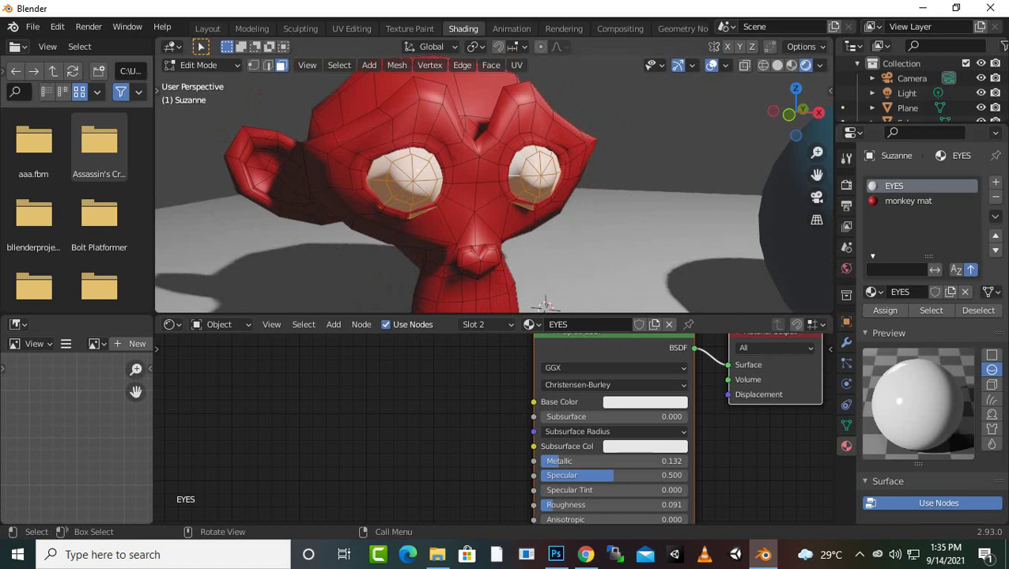
{"action": "key", "text": "alt+a"}
{"action": "middle_click_drag", "start_coordinate": [541, 301], "coordinate": [269, 103]}
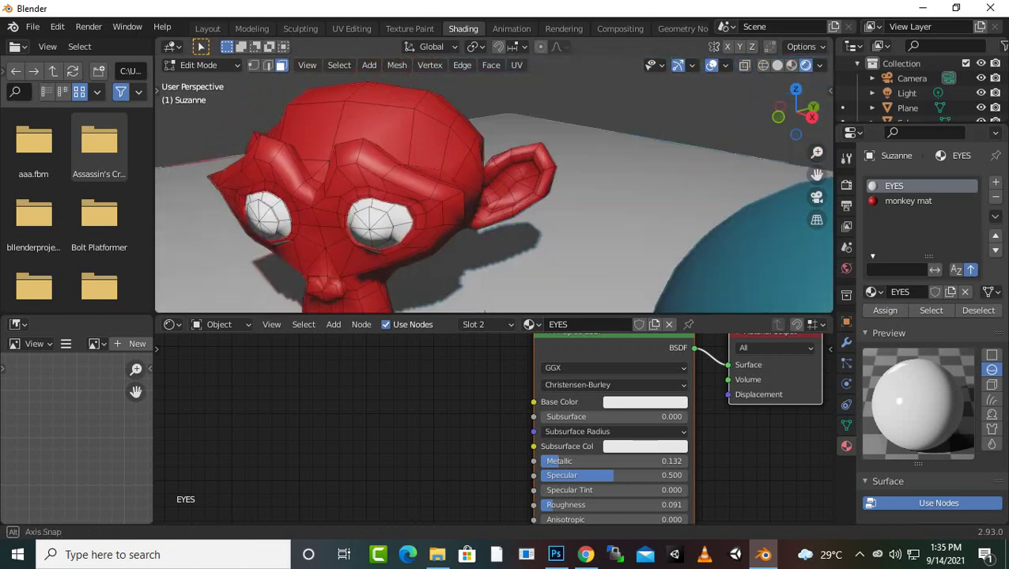
{"action": "middle_click_drag", "start_coordinate": [379, 237], "coordinate": [514, 309]}
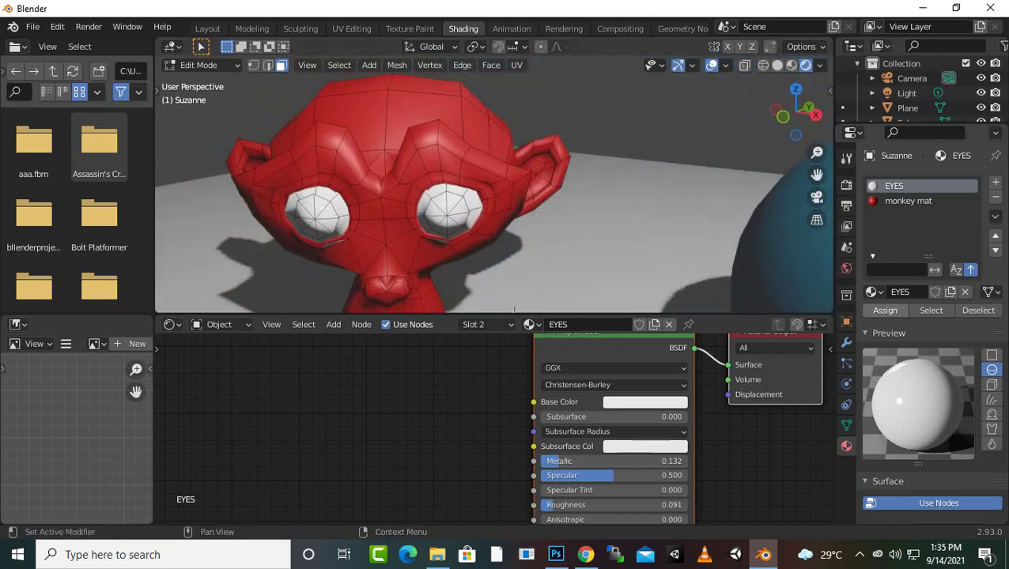
Add a third material slot to the monkey with a new material named BLACK
{"action": "left_click", "coordinate": [995, 182]}
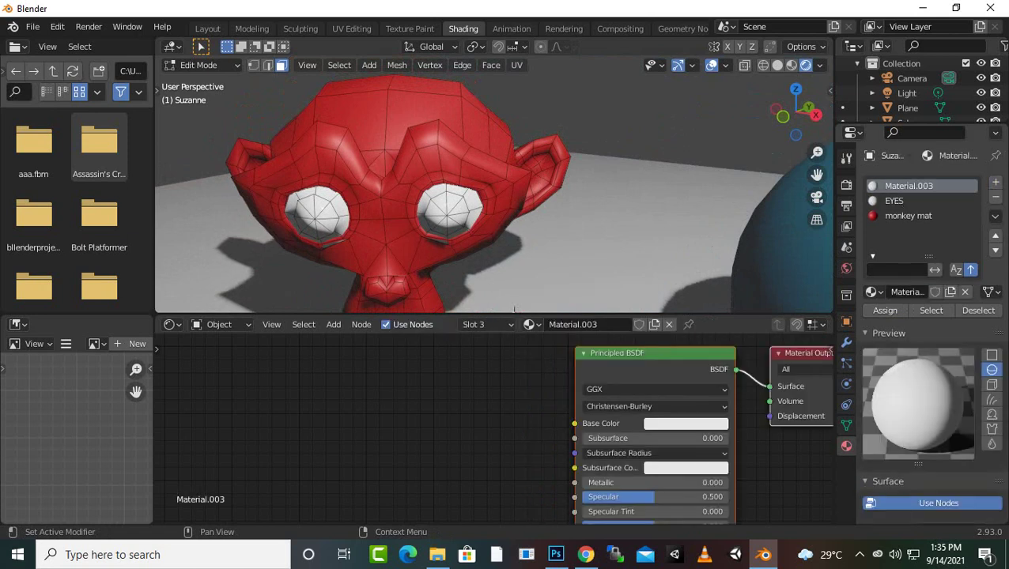
{"action": "left_click", "coordinate": [906, 291]}
{"action": "type", "text": "BLACK"}
{"action": "key", "text": "Return"}
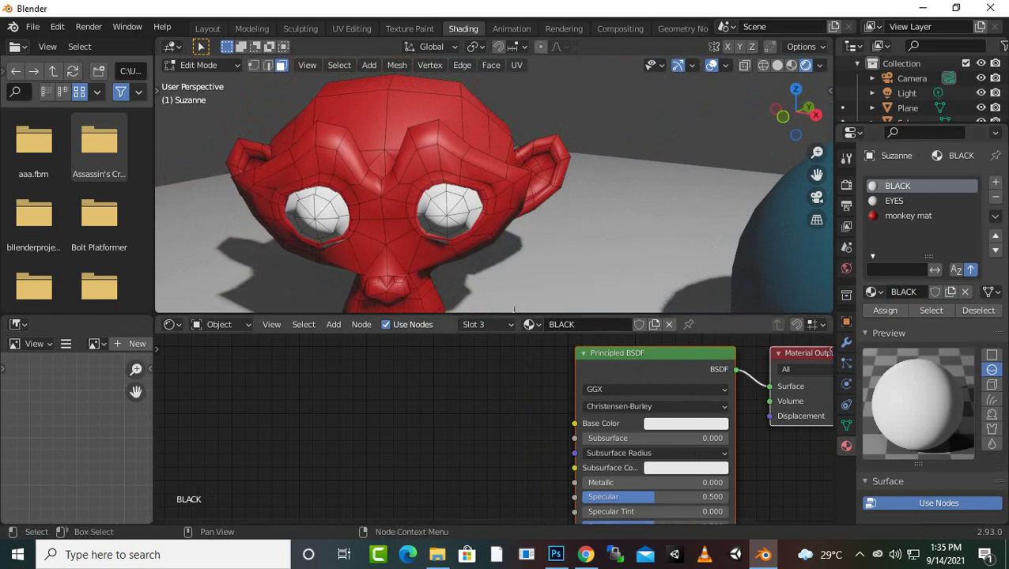
Set the BLACK material's Base Color to black
{"action": "left_click", "coordinate": [685, 424]}
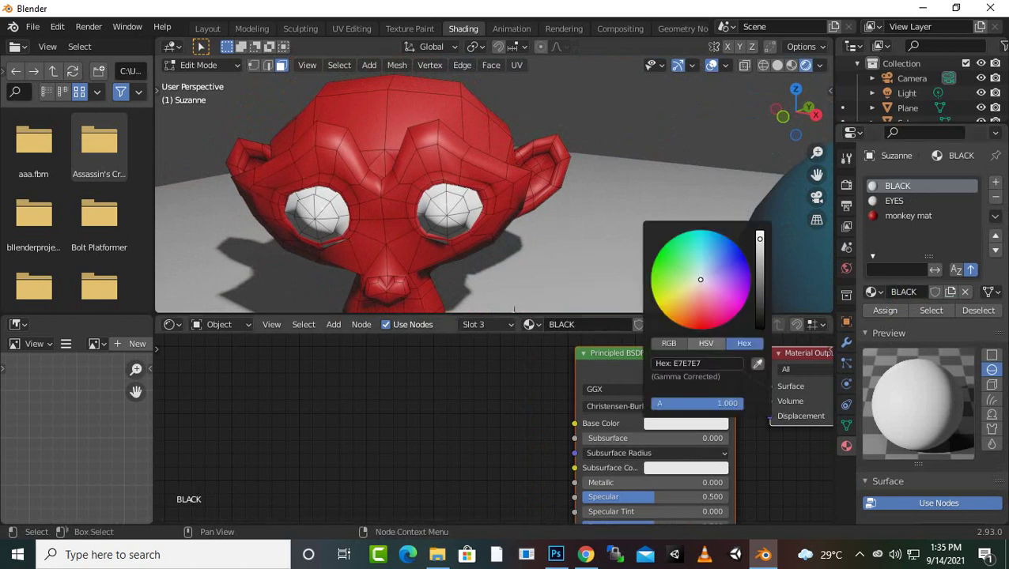
{"action": "left_click_drag", "start_coordinate": [760, 240], "coordinate": [760, 328]}
{"action": "left_click_drag", "start_coordinate": [705, 302], "coordinate": [725, 306]}
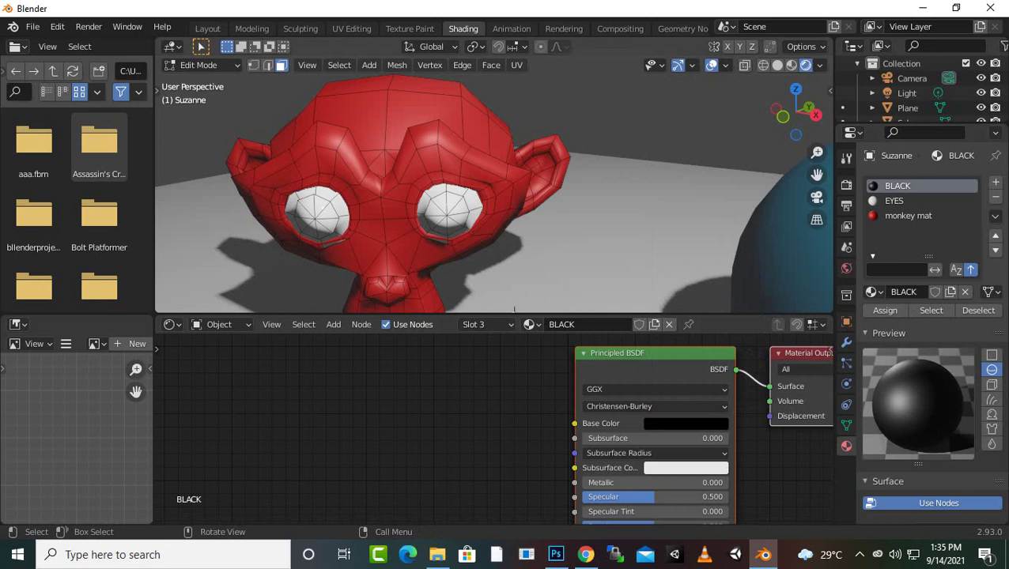
Select the centre vertex of each of the monkey's eyes and grow the selection once to cover the pupil areas
{"action": "left_click", "coordinate": [318, 211]}
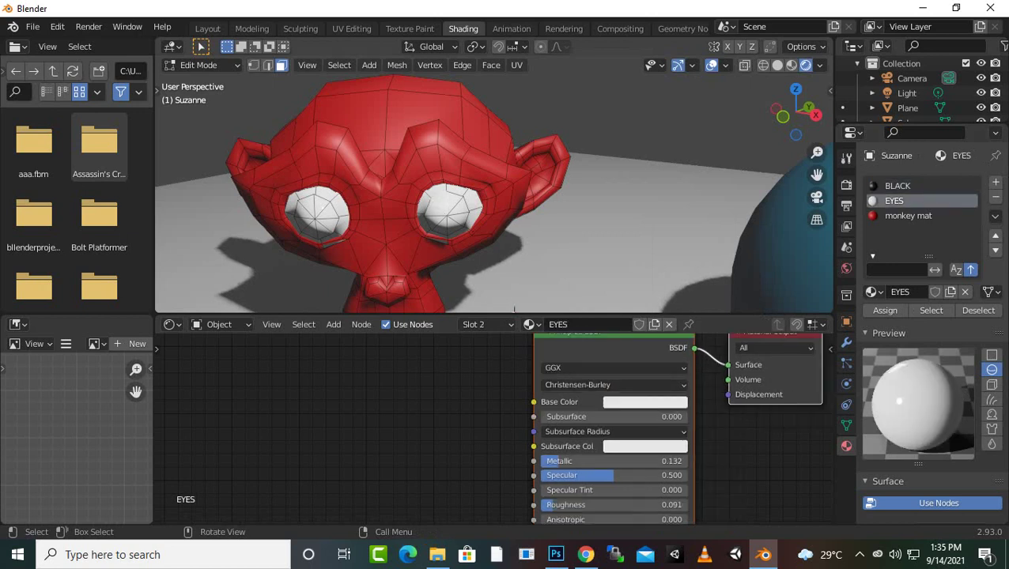
{"action": "key", "text": "1"}
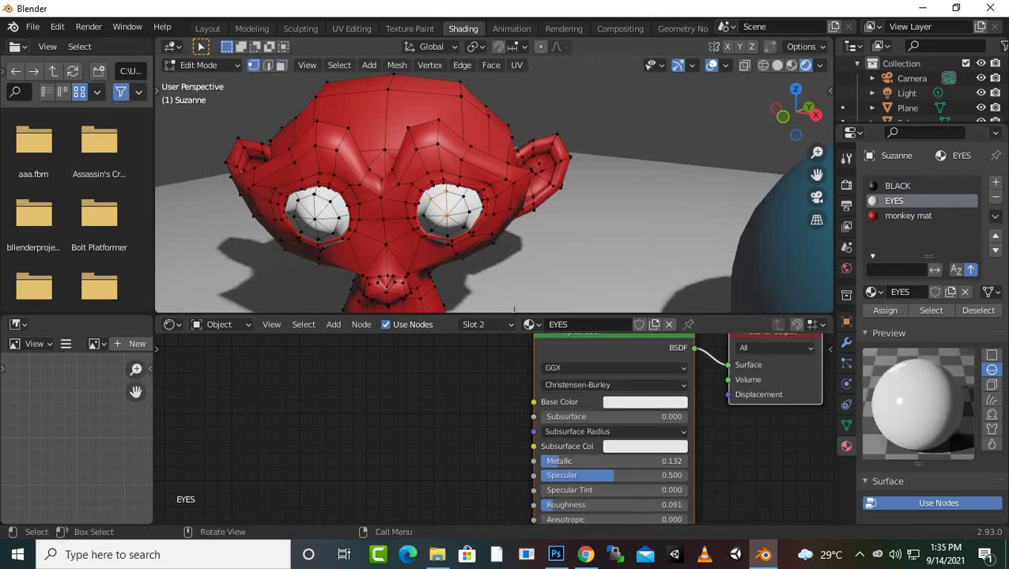
{"action": "left_click", "coordinate": [447, 216]}
{"action": "key", "text": "shift"}
{"action": "scroll", "coordinate": [514, 308], "scroll_direction": "up", "scroll_amount": 4}
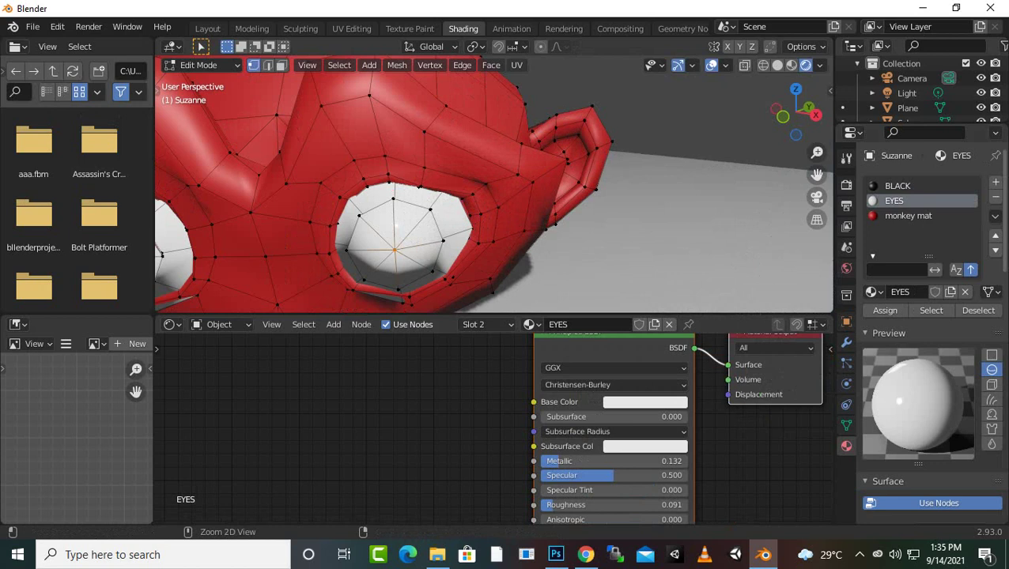
{"action": "key", "text": "ctrl+KP_Add"}
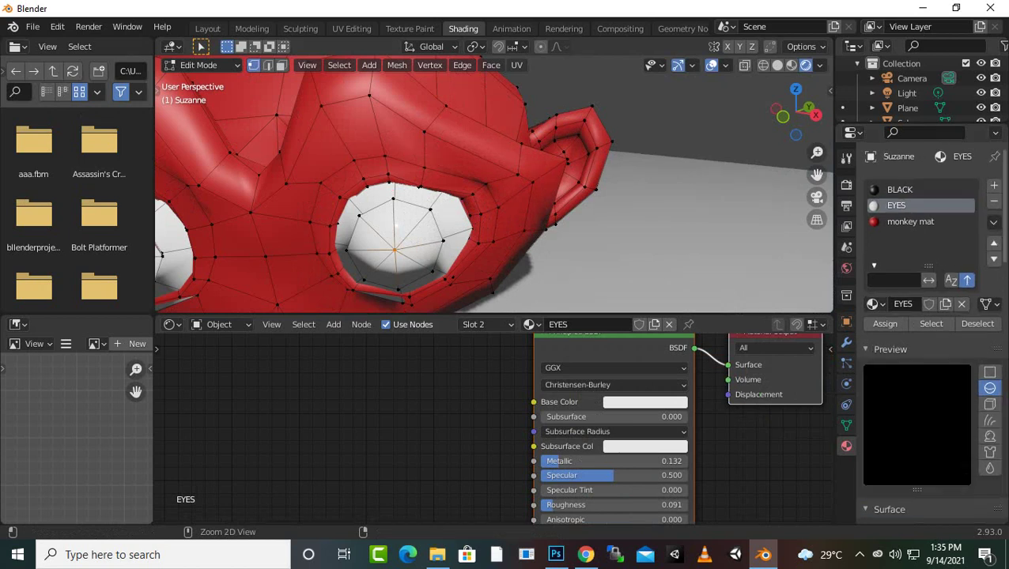
{"action": "scroll", "coordinate": [514, 310], "scroll_direction": "down", "scroll_amount": 4}
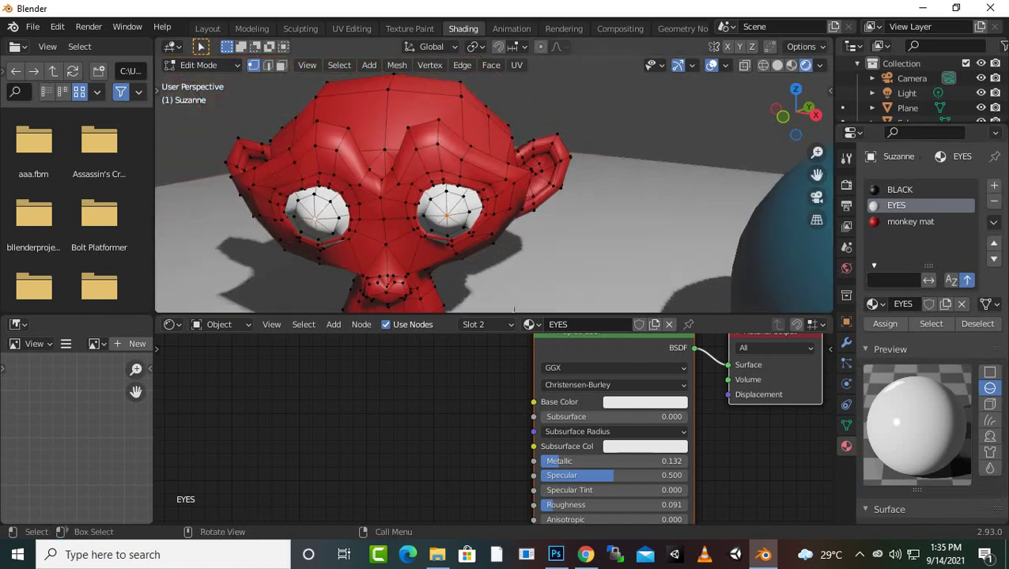
{"action": "scroll", "coordinate": [514, 310], "scroll_direction": "up", "scroll_amount": 2}
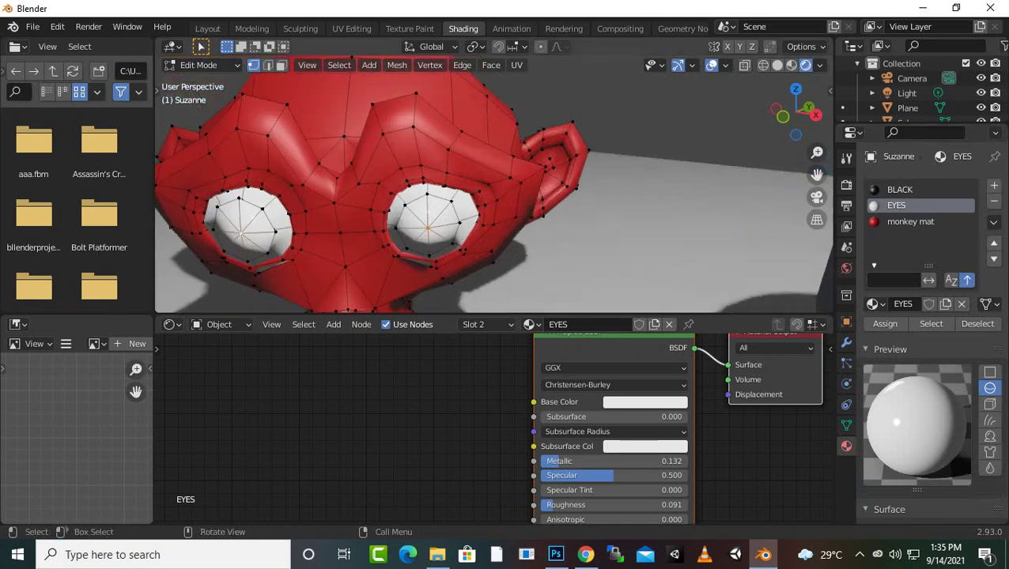
{"action": "key", "text": "ctrl"}
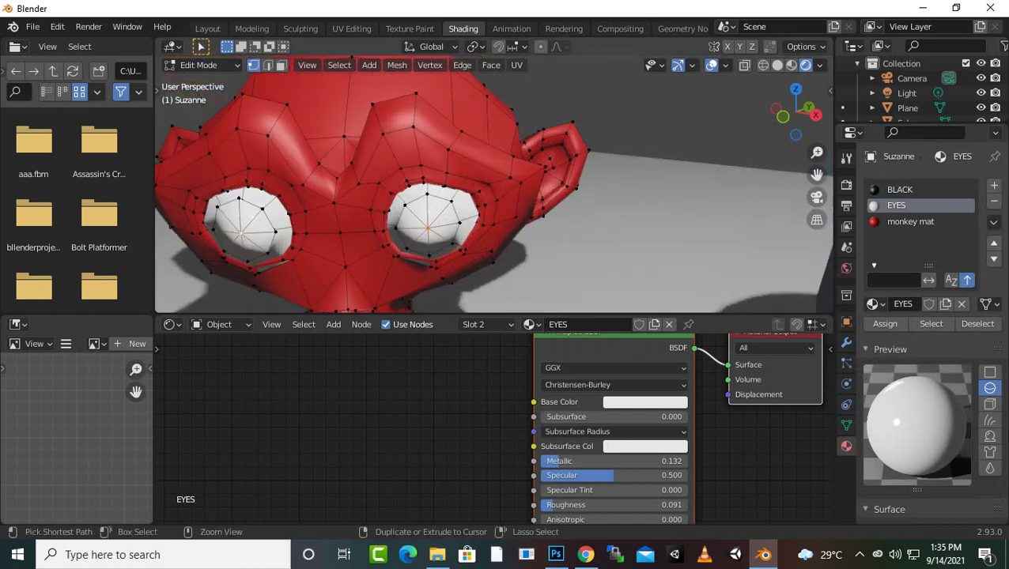
{"action": "key", "text": "ctrl+KP_Add"}
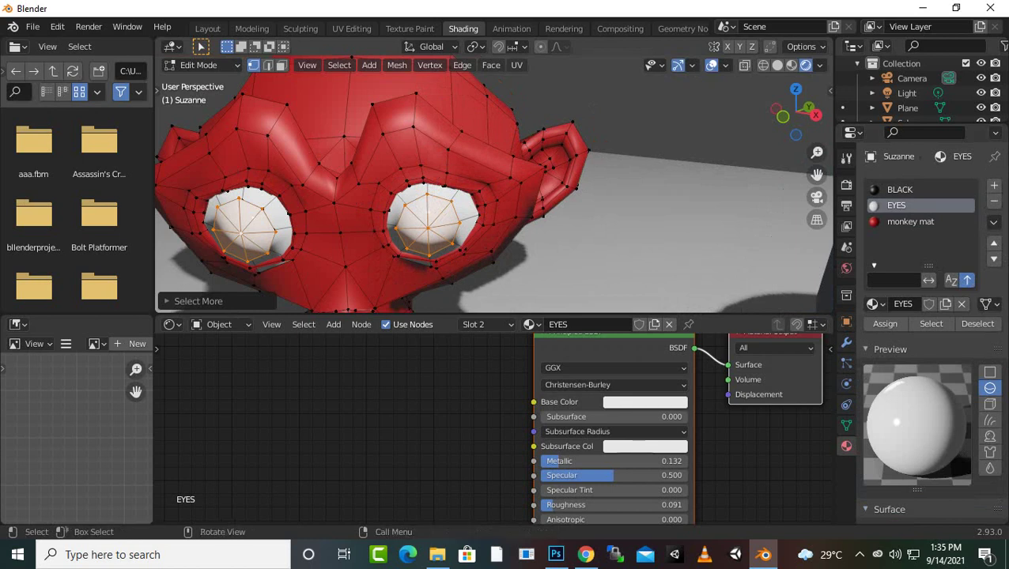
Assign the BLACK material to the selected pupil faces and clear the selection
{"action": "left_click", "coordinate": [899, 189]}
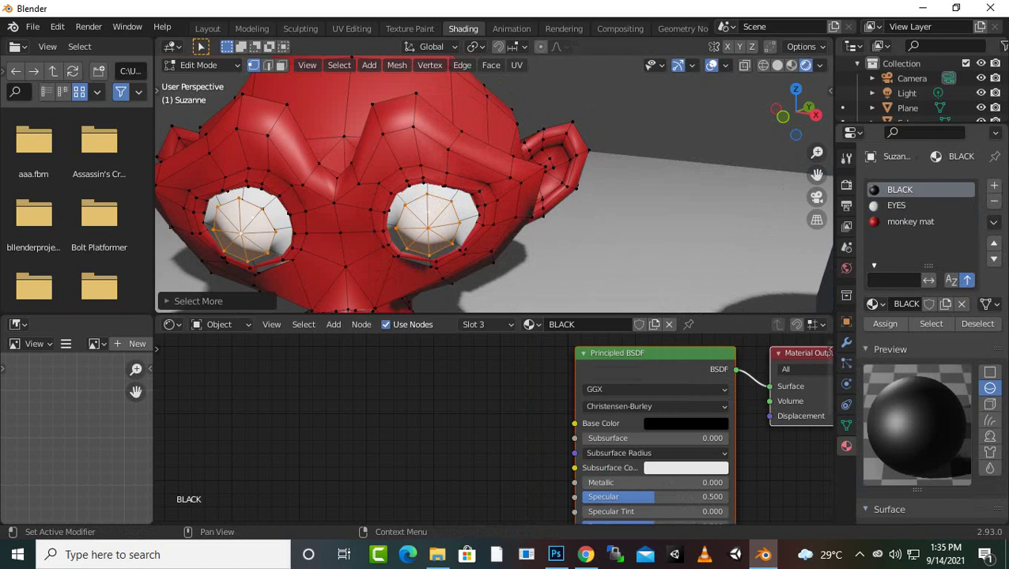
{"action": "left_click", "coordinate": [885, 325]}
{"action": "middle_click_drag", "start_coordinate": [474, 261], "coordinate": [474, 292]}
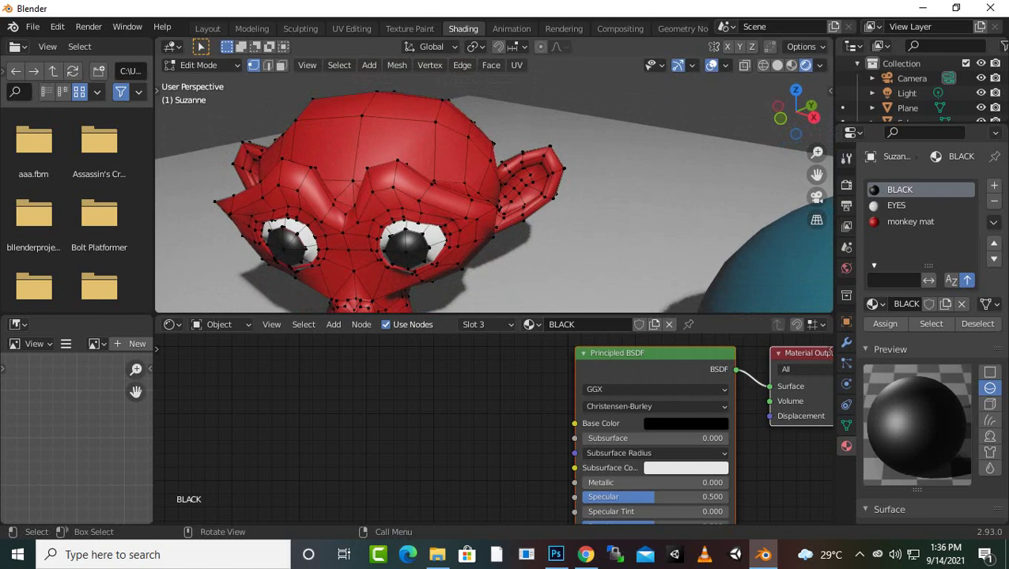
In face selection mode, select the strip of faces along the eyebrow ridge nearer the sphere, out to its outer end
{"action": "left_click", "coordinate": [372, 190]}
{"action": "key", "text": "3"}
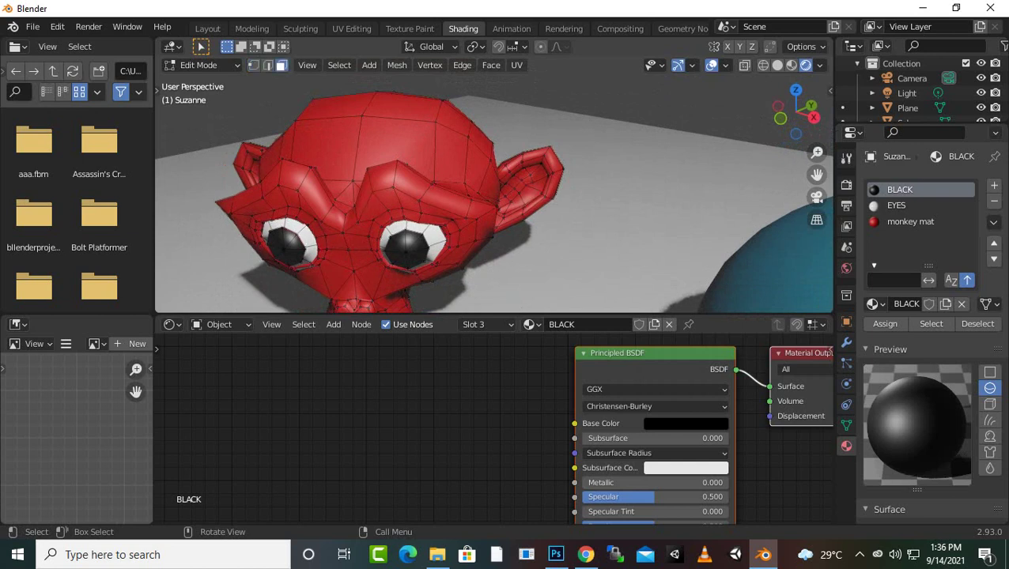
{"action": "left_click", "coordinate": [383, 176]}
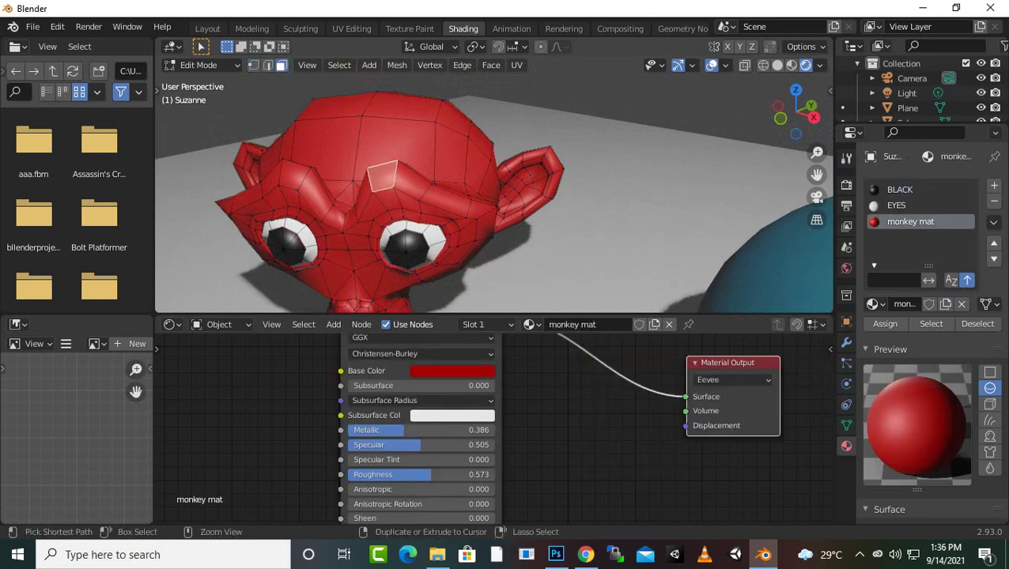
{"action": "left_click", "coordinate": [479, 207], "text": "ctrl"}
{"action": "middle_click_drag", "start_coordinate": [493, 252], "coordinate": [440, 276]}
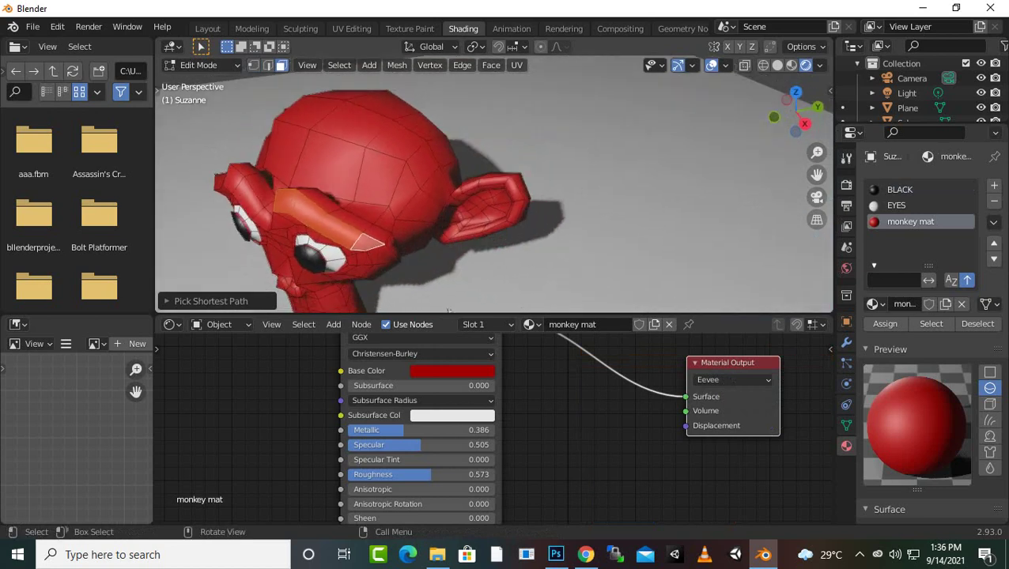
{"action": "left_click", "coordinate": [377, 234], "text": "ctrl"}
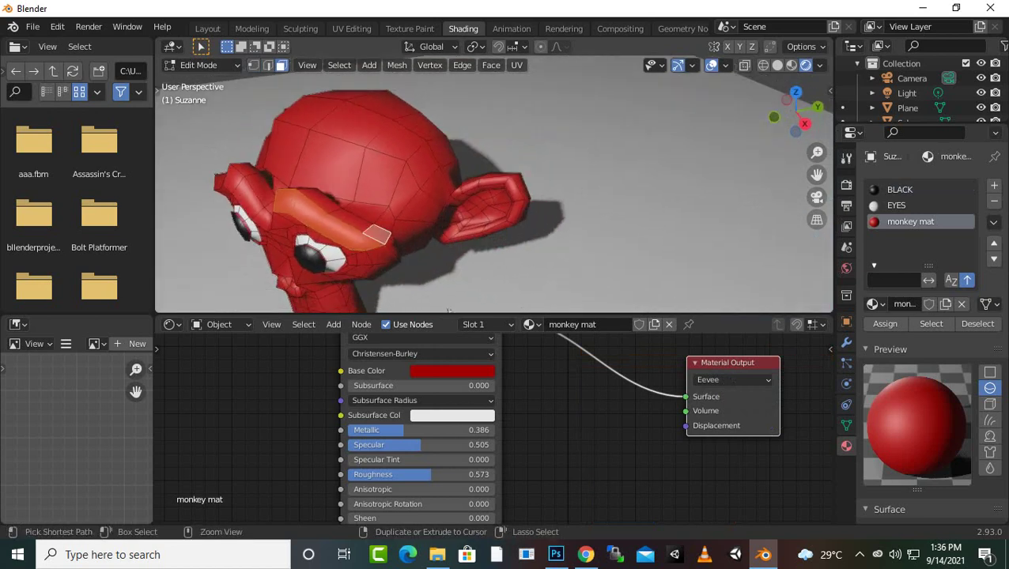
Add the matching strip of faces along the other eyebrow ridge to the selection
{"action": "middle_click_drag", "start_coordinate": [450, 310], "coordinate": [526, 272]}
{"action": "scroll", "coordinate": [526, 272], "scroll_direction": "up", "scroll_amount": 3}
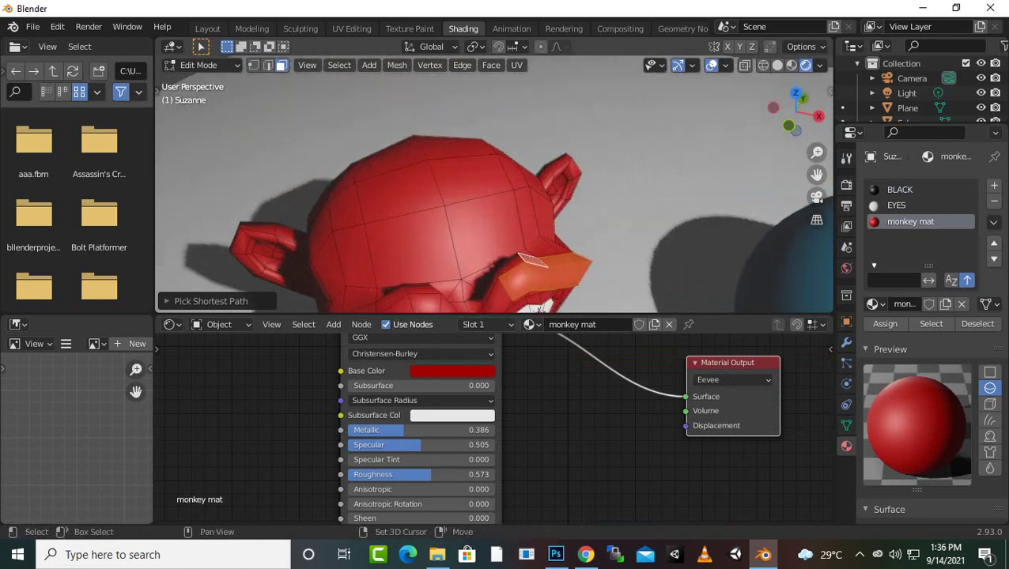
{"action": "middle_click_drag", "start_coordinate": [525, 272], "coordinate": [541, 230]}
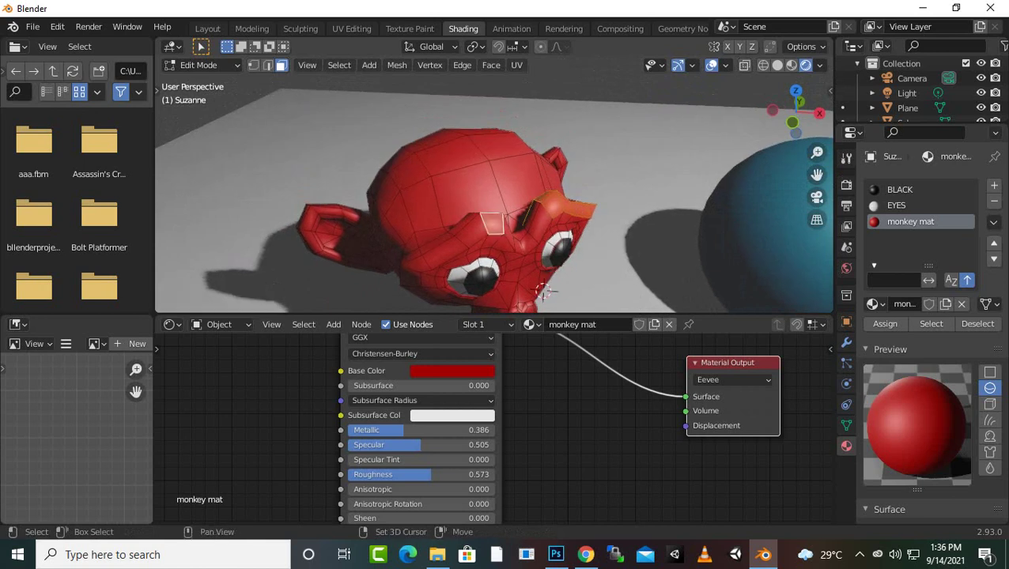
{"action": "left_click", "coordinate": [415, 253], "text": "ctrl"}
{"action": "middle_click_drag", "start_coordinate": [415, 253], "coordinate": [567, 271]}
{"action": "left_click", "coordinate": [567, 271], "text": "ctrl"}
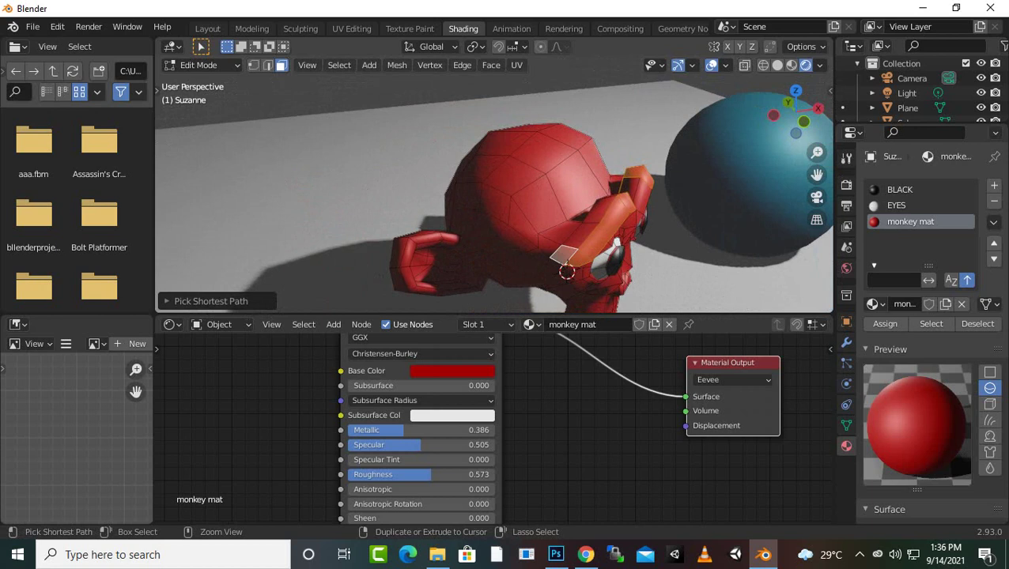
{"action": "middle_click_drag", "start_coordinate": [565, 270], "coordinate": [511, 271]}
{"action": "left_click", "coordinate": [490, 299], "text": "ctrl"}
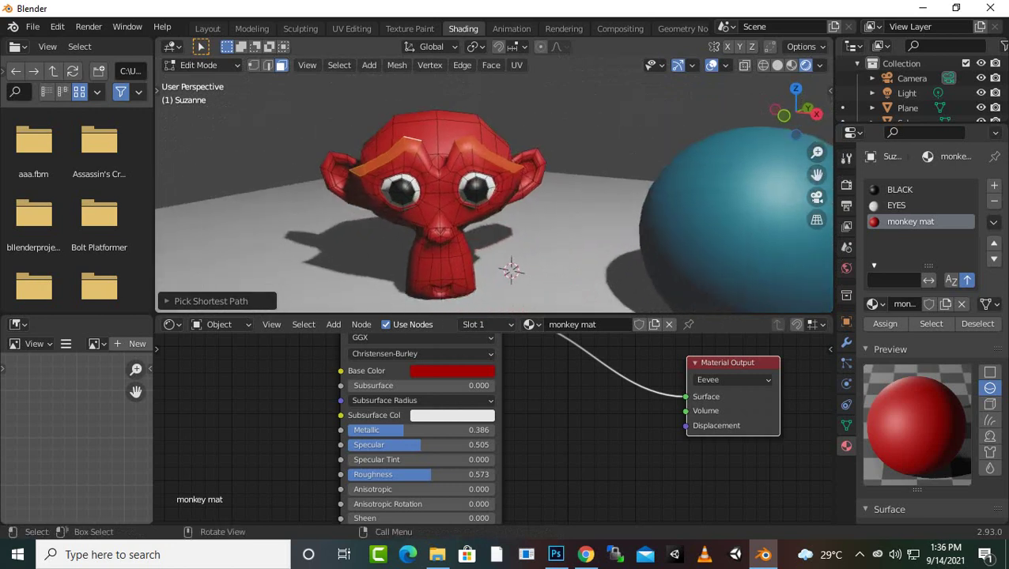
Assign the BLACK material to the selected eyebrow faces and deselect everything
{"action": "left_click", "coordinate": [901, 190]}
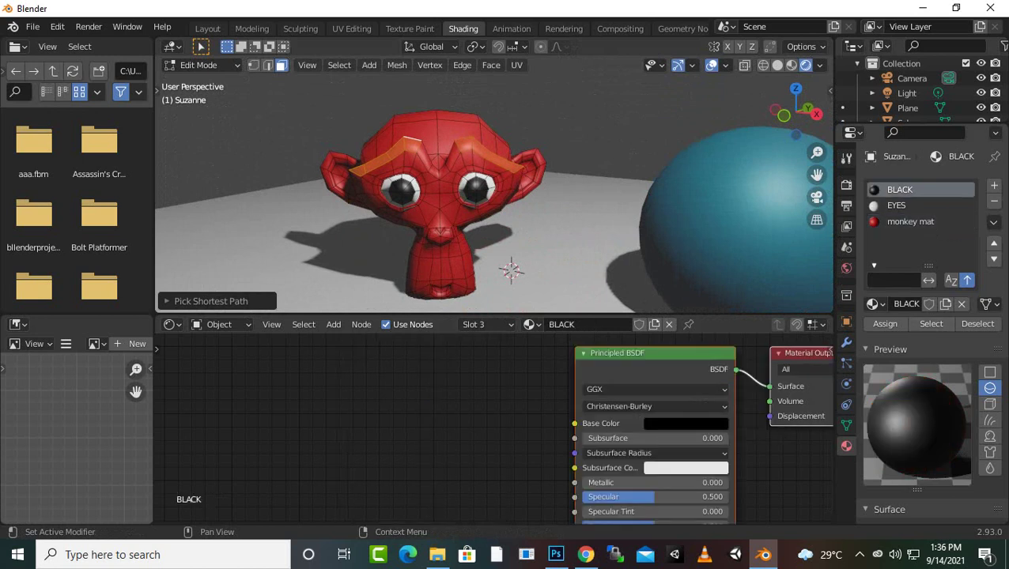
{"action": "left_click", "coordinate": [884, 325]}
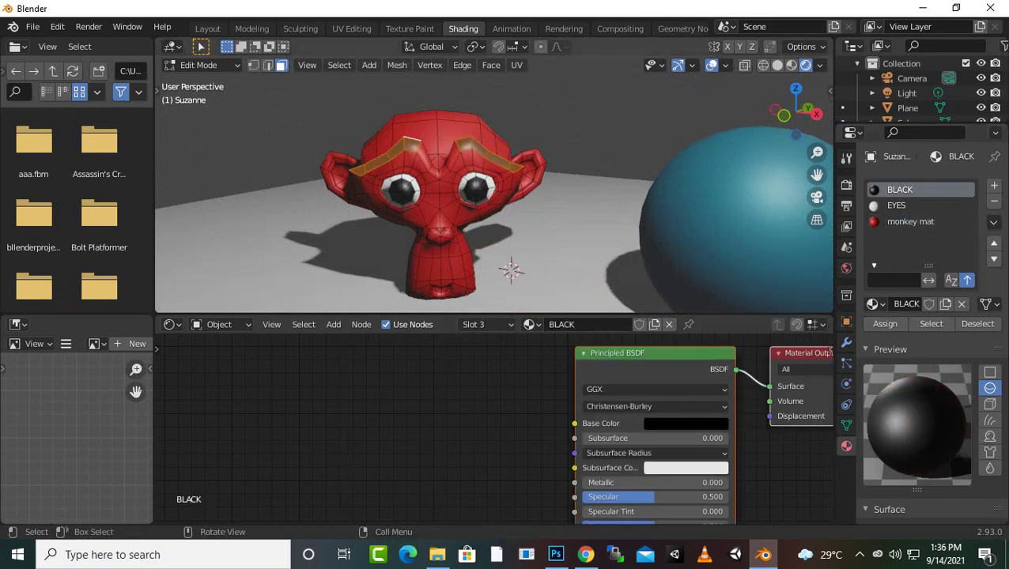
{"action": "key", "text": "alt+a"}
{"action": "mouse_move", "coordinate": [511, 271]}
{"action": "middle_mouse_down"}
{"action": "mouse_move", "coordinate": [508, 254]}
{"action": "mouse_move", "coordinate": [547, 241]}
{"action": "mouse_move", "coordinate": [473, 254]}
{"action": "mouse_move", "coordinate": [490, 237]}
{"action": "mouse_move", "coordinate": [531, 253]}
{"action": "mouse_move", "coordinate": [510, 252]}
{"action": "middle_mouse_up"}
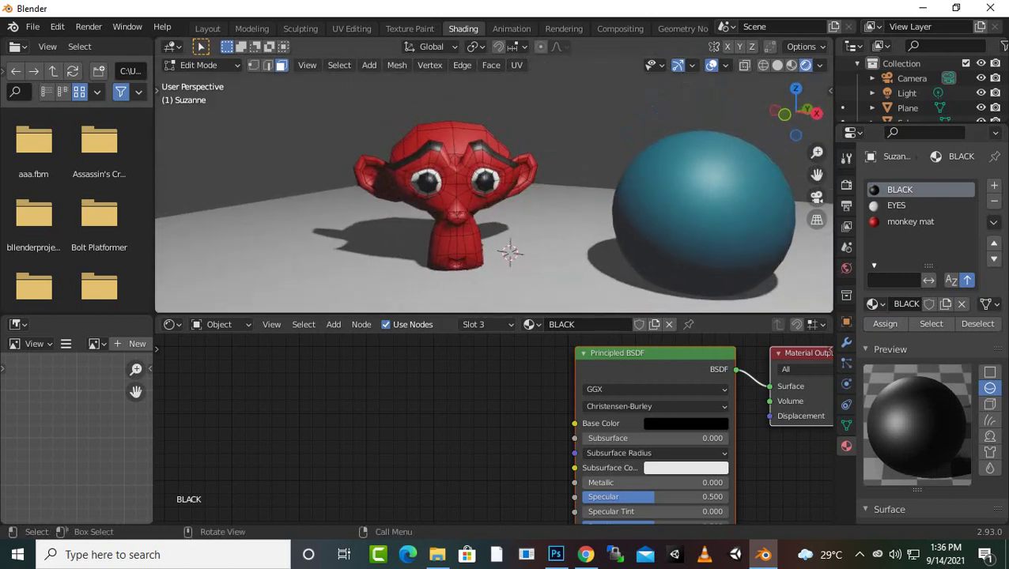
Return the monkey to Object Mode and view the scene through the camera
{"action": "key", "text": "Tab"}
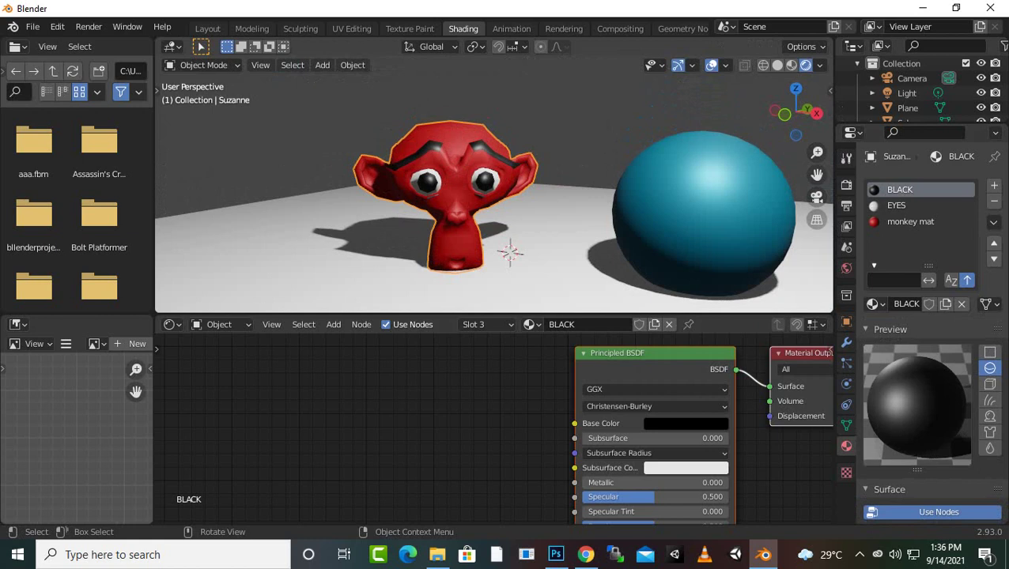
{"action": "left_click", "coordinate": [816, 197]}
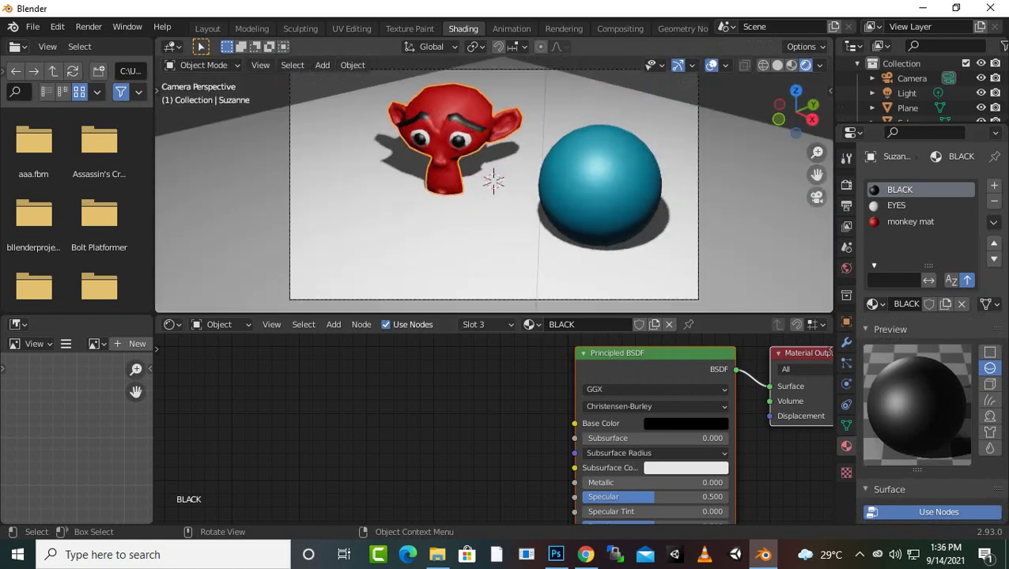
{"action": "key", "text": "Tab"}
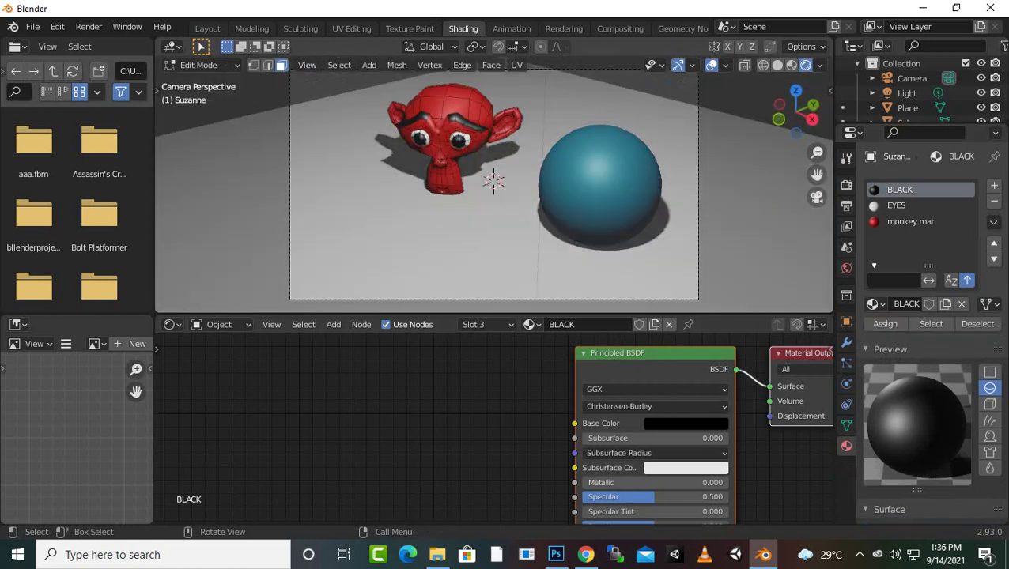
{"action": "key", "text": "Tab"}
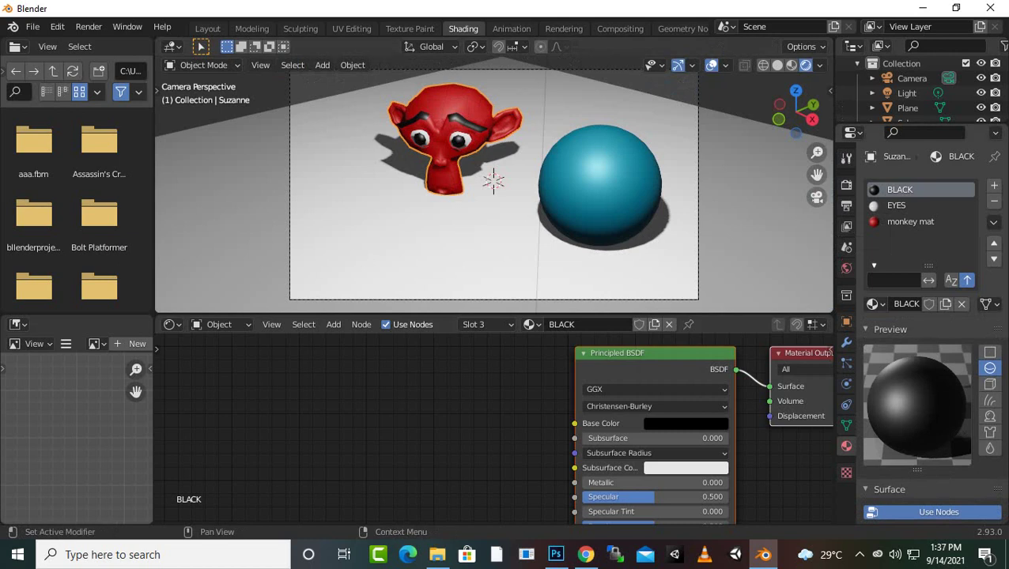
Delete the blue sphere and scale up the monkey head
{"action": "left_click", "coordinate": [599, 185]}
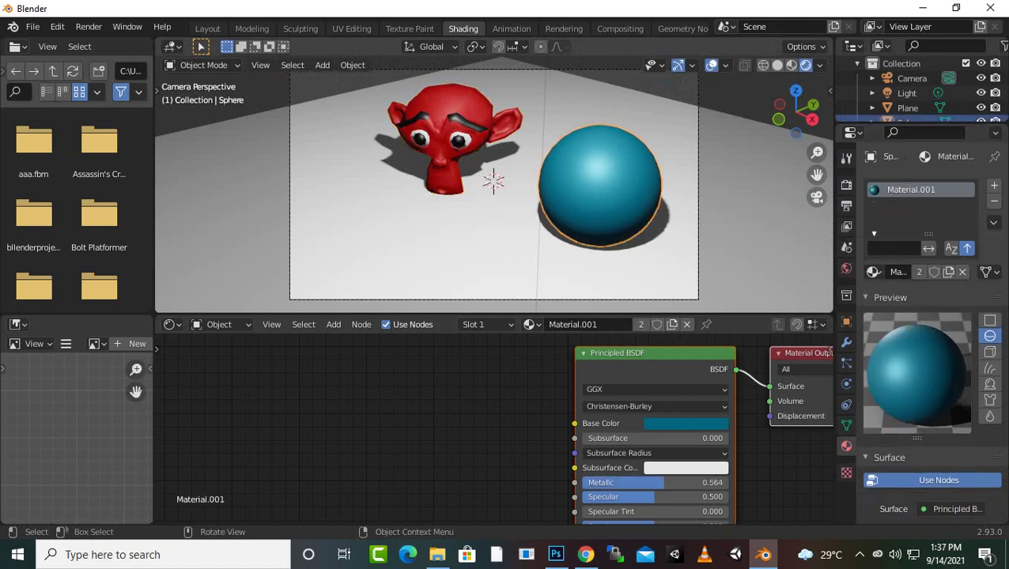
{"action": "key", "text": "Delete"}
{"action": "left_click", "coordinate": [452, 146]}
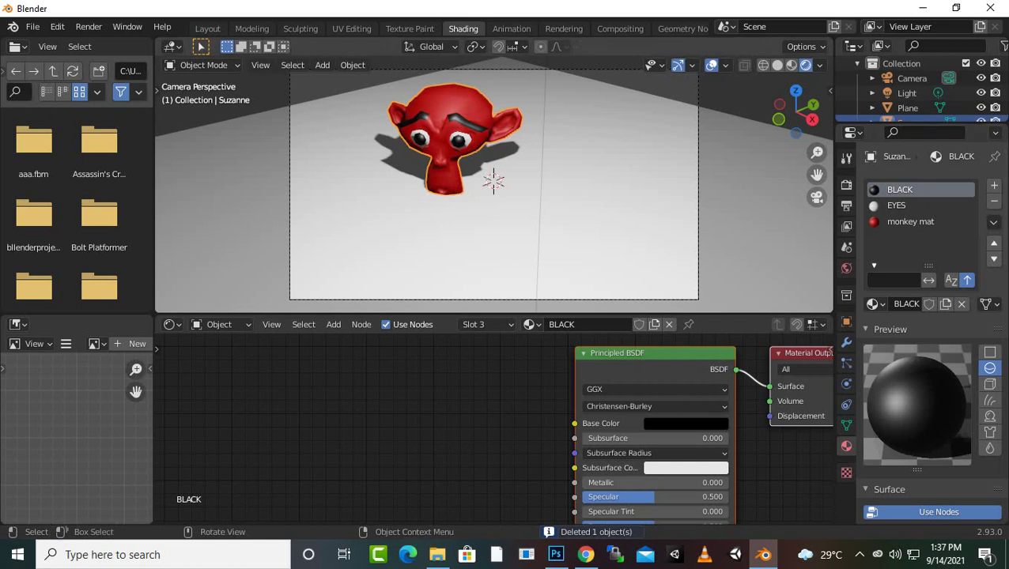
{"action": "key", "text": "s"}
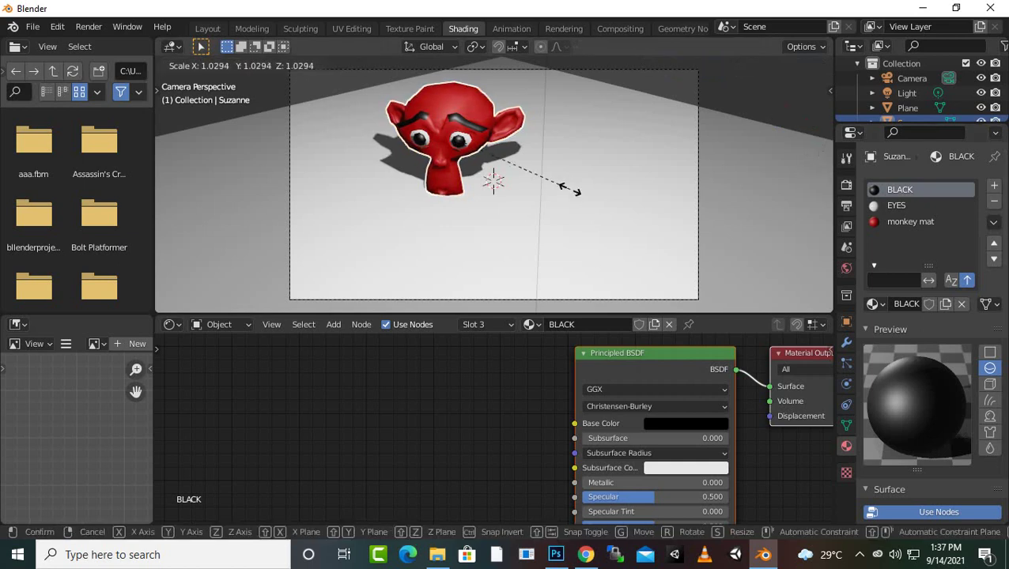
{"action": "left_click", "coordinate": [647, 130]}
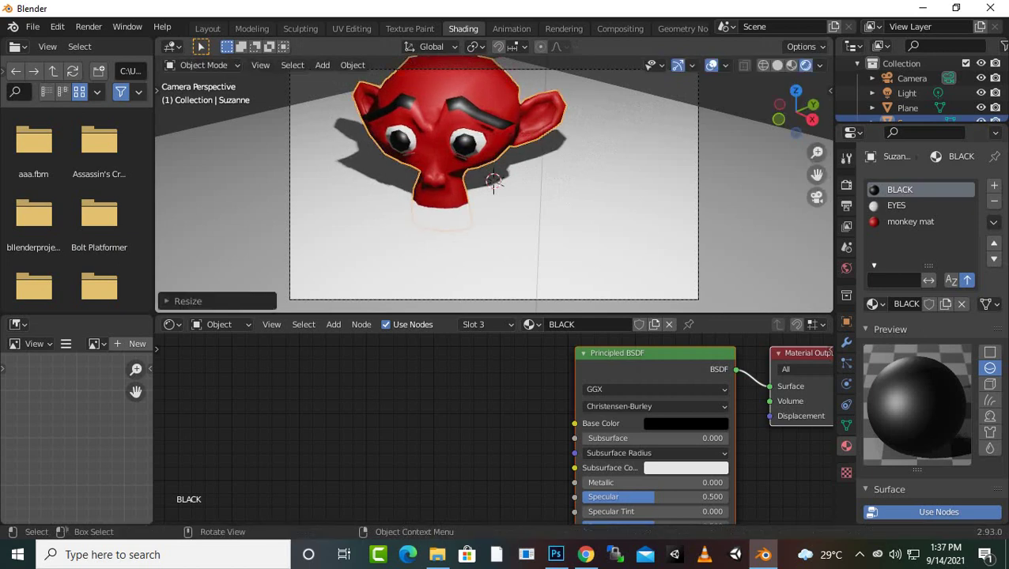
Move the enlarged monkey head to the middle of the camera frame
{"action": "scroll", "coordinate": [647, 130], "scroll_direction": "down", "scroll_amount": 2}
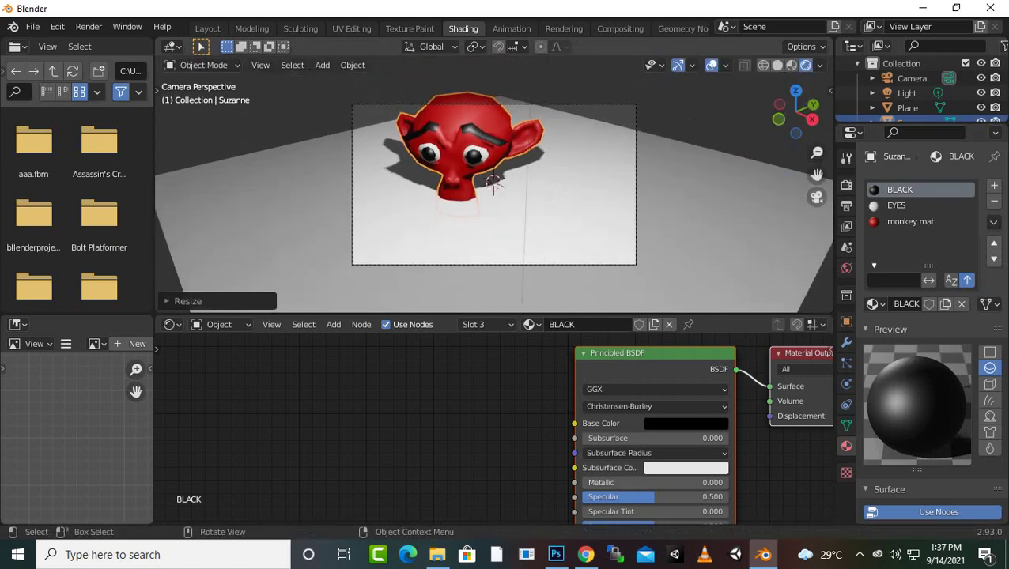
{"action": "key", "text": "g"}
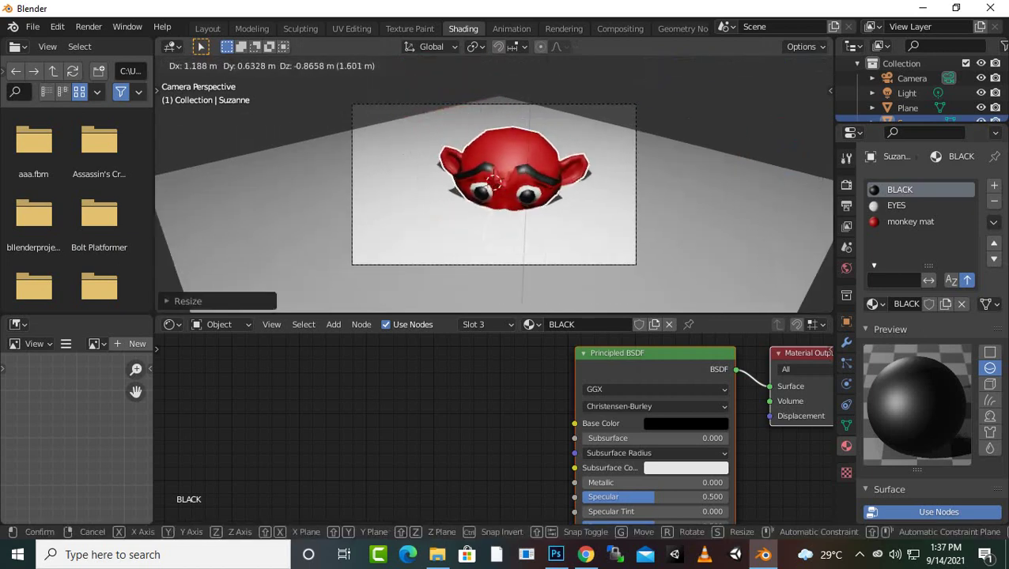
{"action": "key", "text": "Return"}
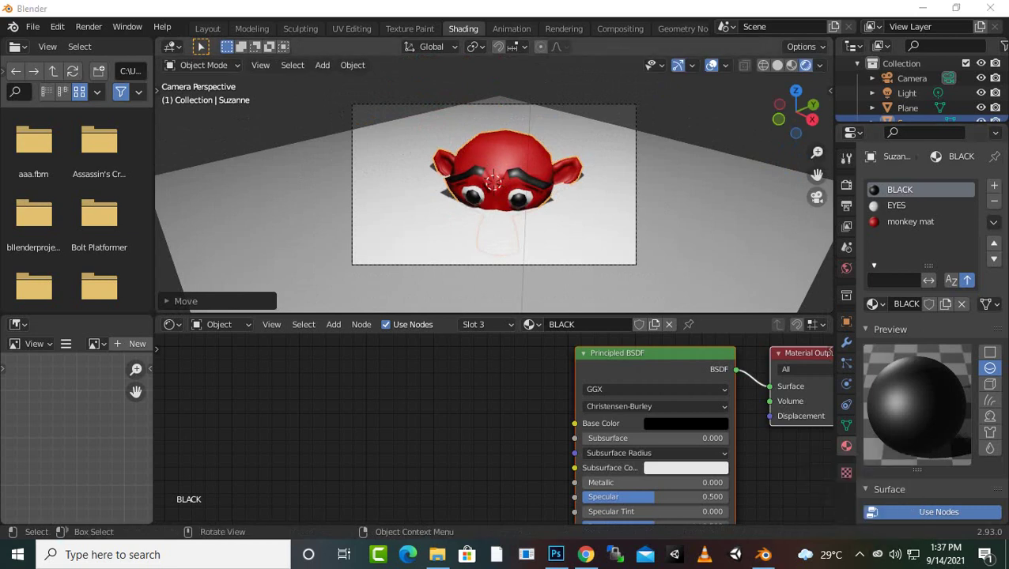
Move the ground plane down beneath the monkey head so the whole head shows in the camera frame
{"action": "left_click", "coordinate": [696, 207]}
{"action": "key", "text": "g"}
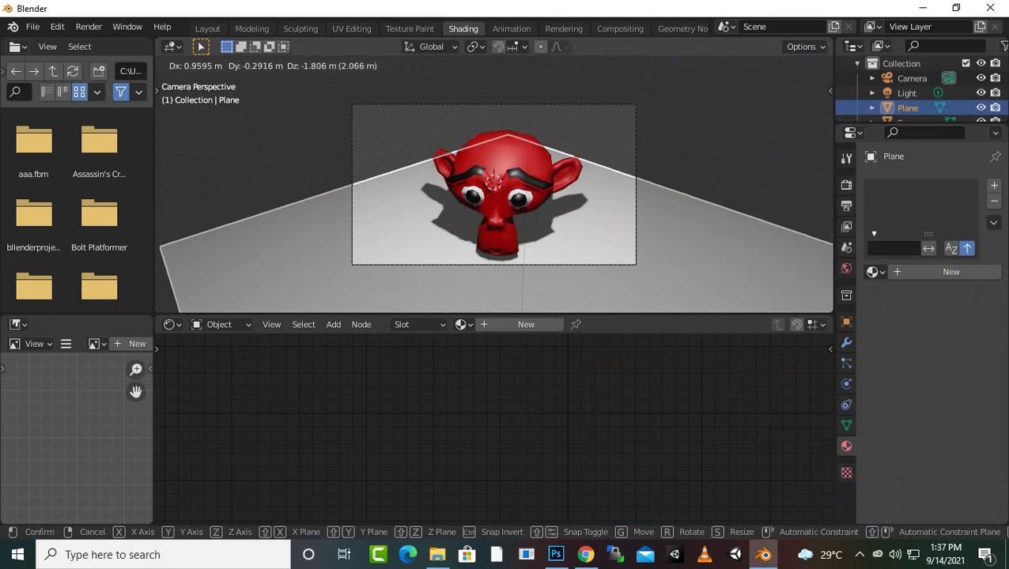
{"action": "key", "text": "Return"}
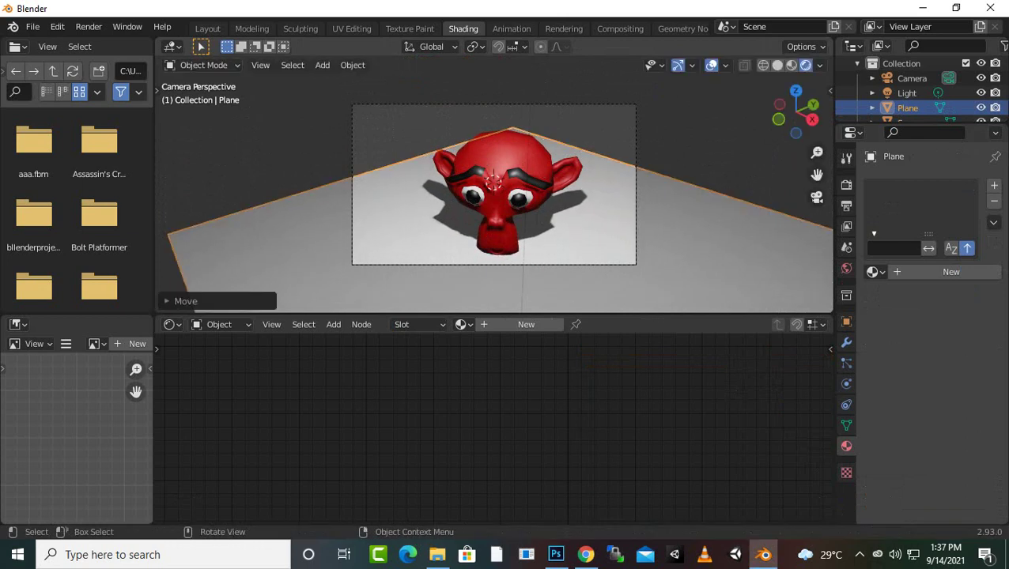
{"action": "scroll", "coordinate": [493, 186], "scroll_direction": "down", "scroll_amount": 2}
{"action": "key", "text": "g"}
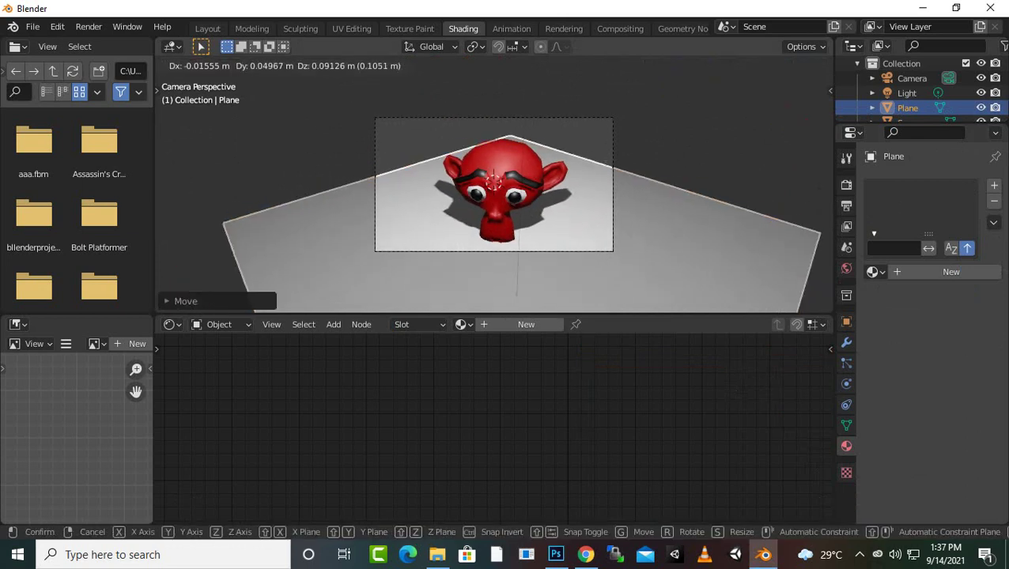
{"action": "key", "text": "Return"}
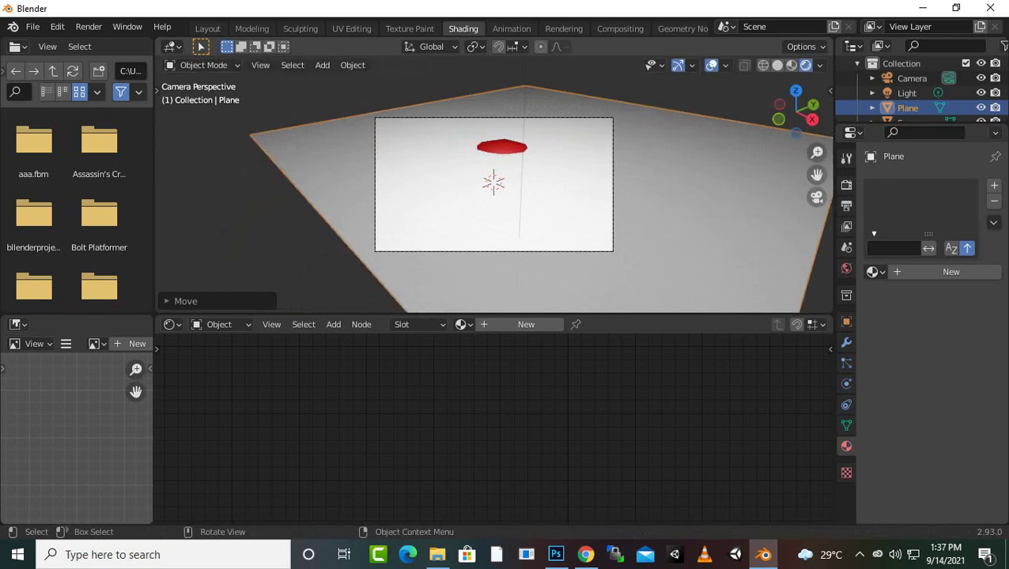
{"action": "key", "text": "g"}
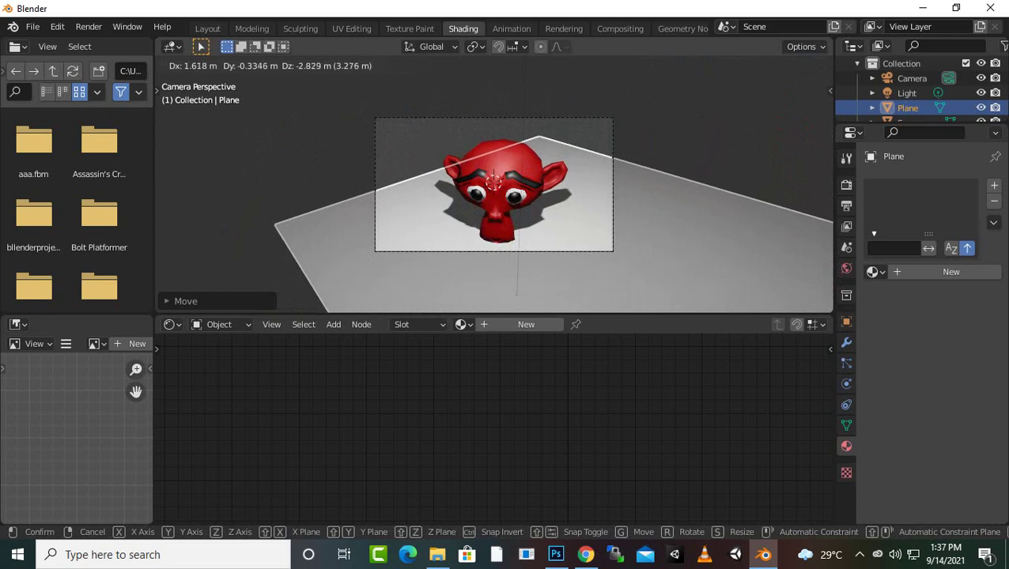
{"action": "key", "text": "Return"}
Scale up the ground plane until it fills the background of the camera frame
{"action": "key", "text": "s"}
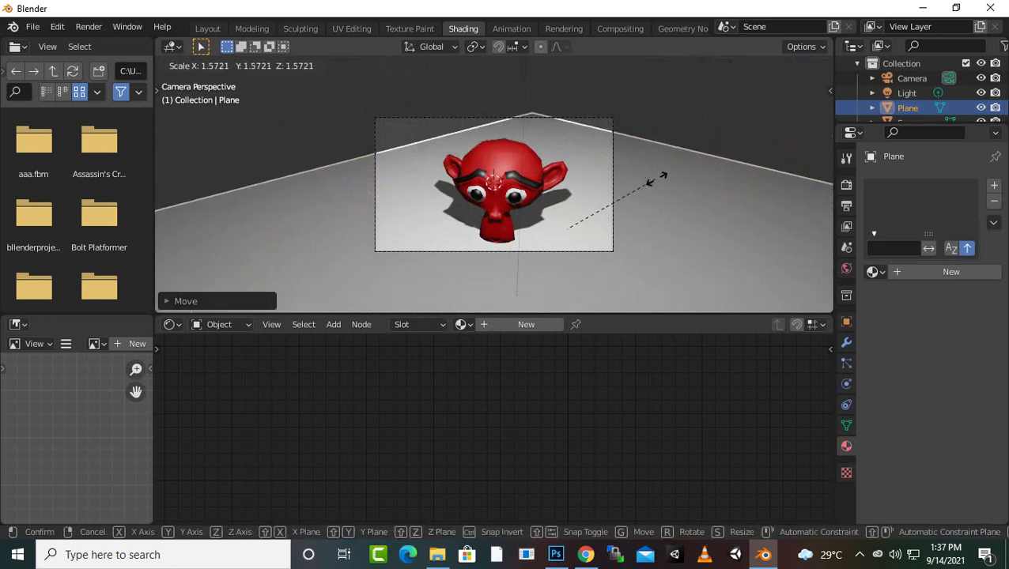
{"action": "key", "text": "Return"}
{"action": "scroll", "coordinate": [493, 190], "scroll_direction": "up", "scroll_amount": 3}
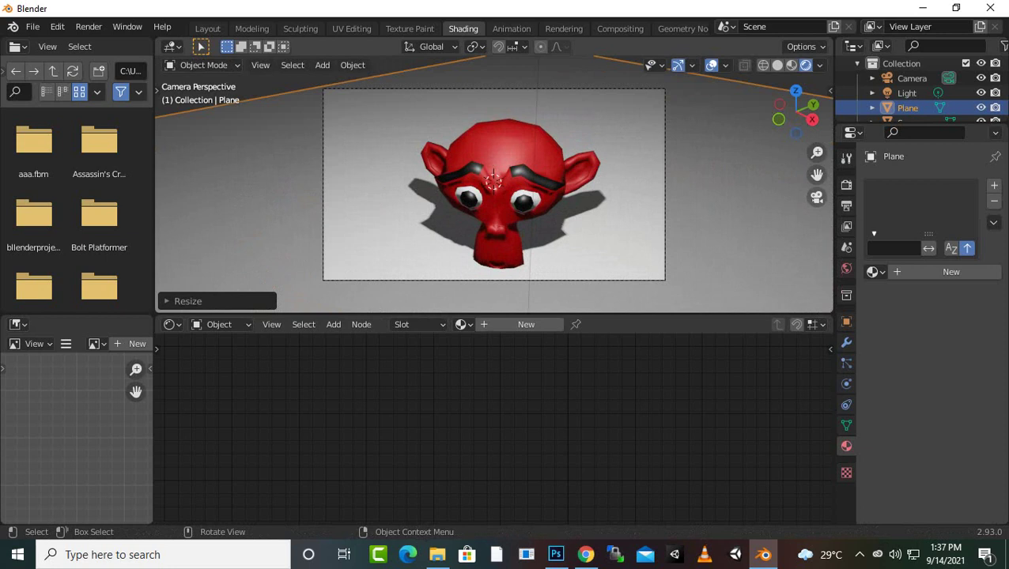
{"action": "scroll", "coordinate": [493, 184], "scroll_direction": "down", "scroll_amount": 1}
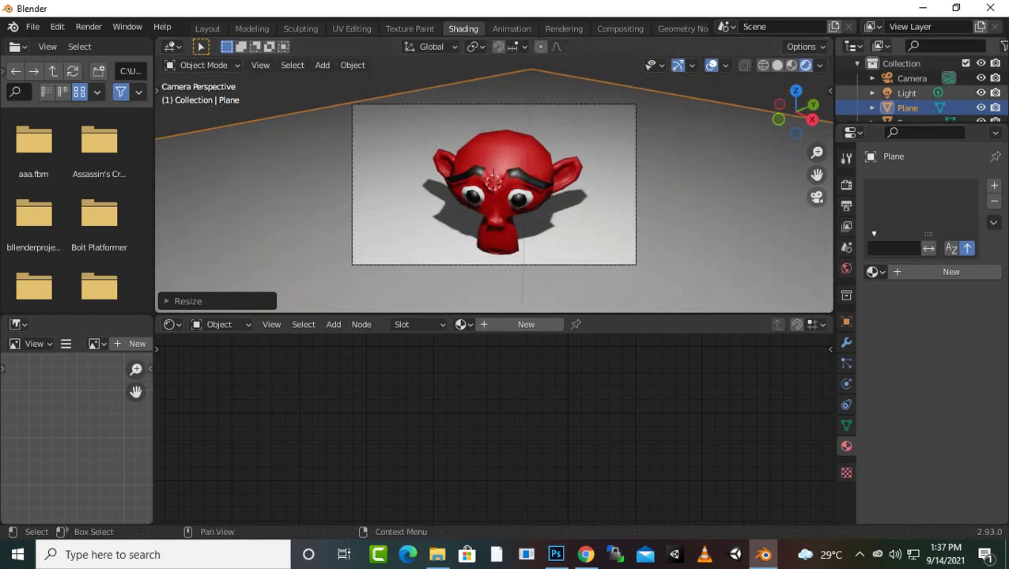
Select the light and leave the camera view to bring the light, camera and monkey into view
{"action": "left_click", "coordinate": [907, 93]}
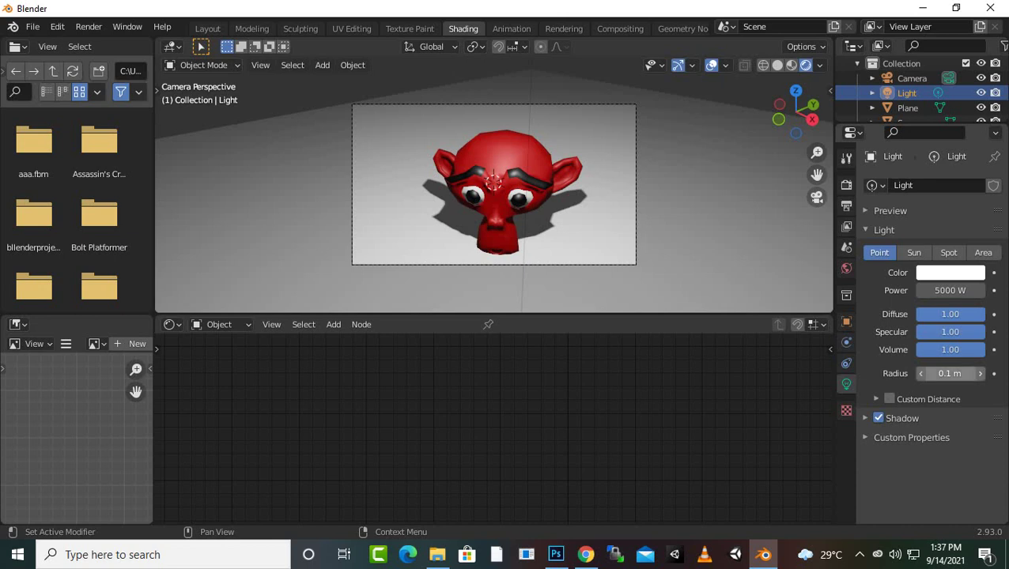
{"action": "scroll", "coordinate": [493, 189], "scroll_direction": "down", "scroll_amount": 2}
{"action": "scroll", "coordinate": [493, 184], "scroll_direction": "up", "scroll_amount": 2}
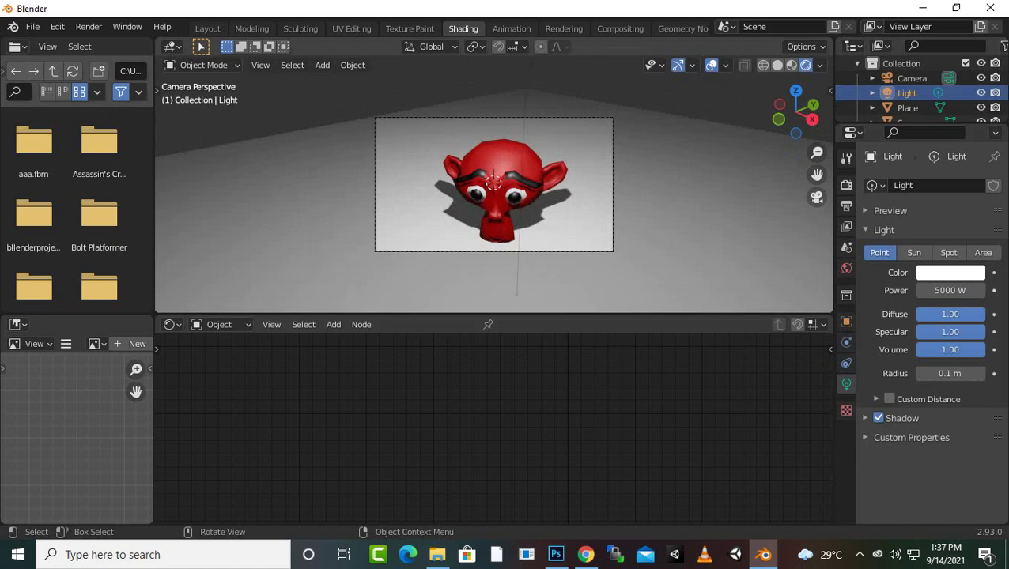
{"action": "left_click", "coordinate": [817, 197]}
{"action": "scroll", "coordinate": [493, 190], "scroll_direction": "down", "scroll_amount": 12}
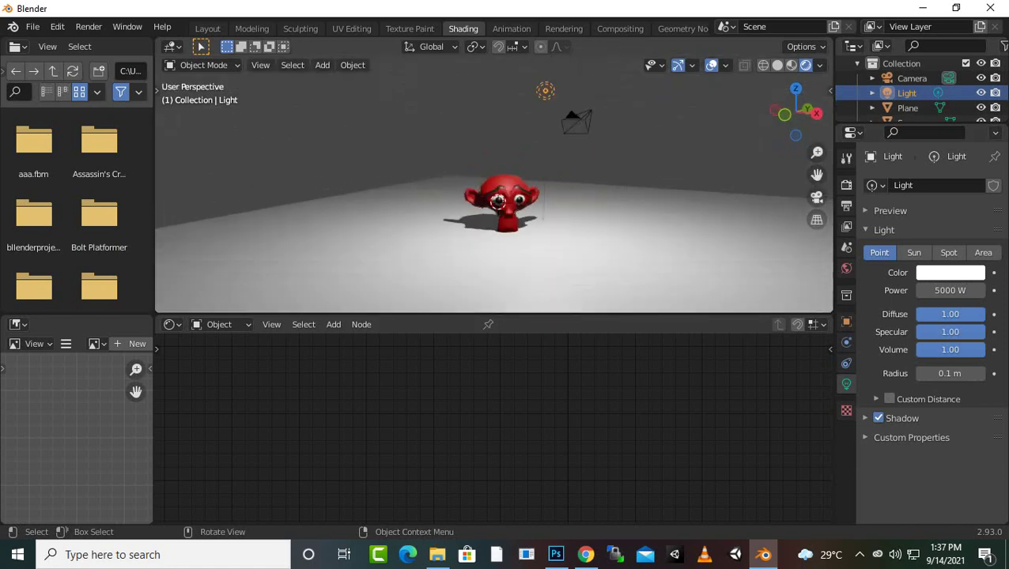
{"action": "scroll", "coordinate": [496, 193], "scroll_direction": "up", "scroll_amount": 8}
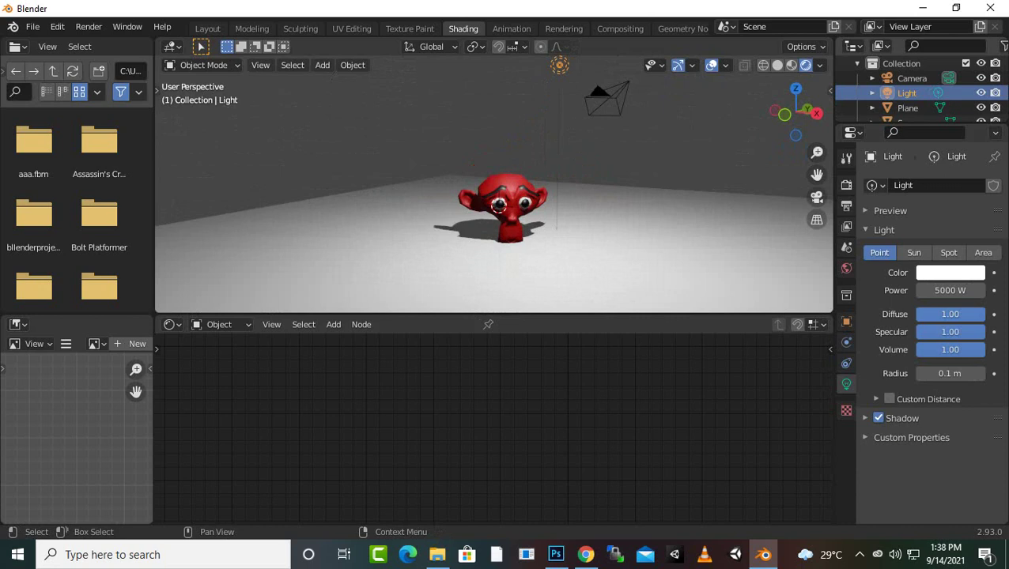
{"action": "scroll", "coordinate": [494, 190], "scroll_direction": "down", "scroll_amount": 2}
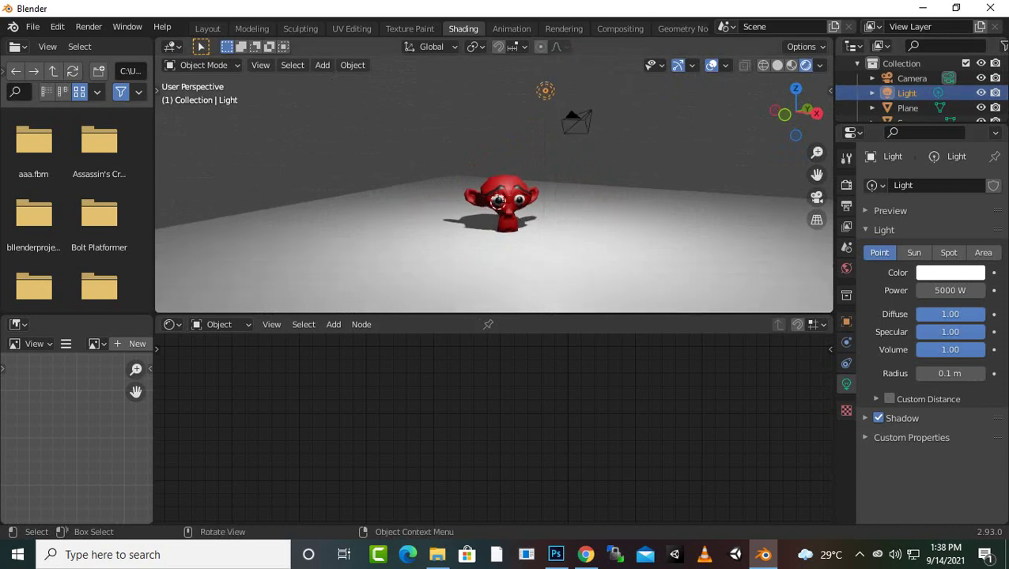
Try moving the light toward the camera to change the shadow on the ground plane
{"action": "key", "text": "g"}
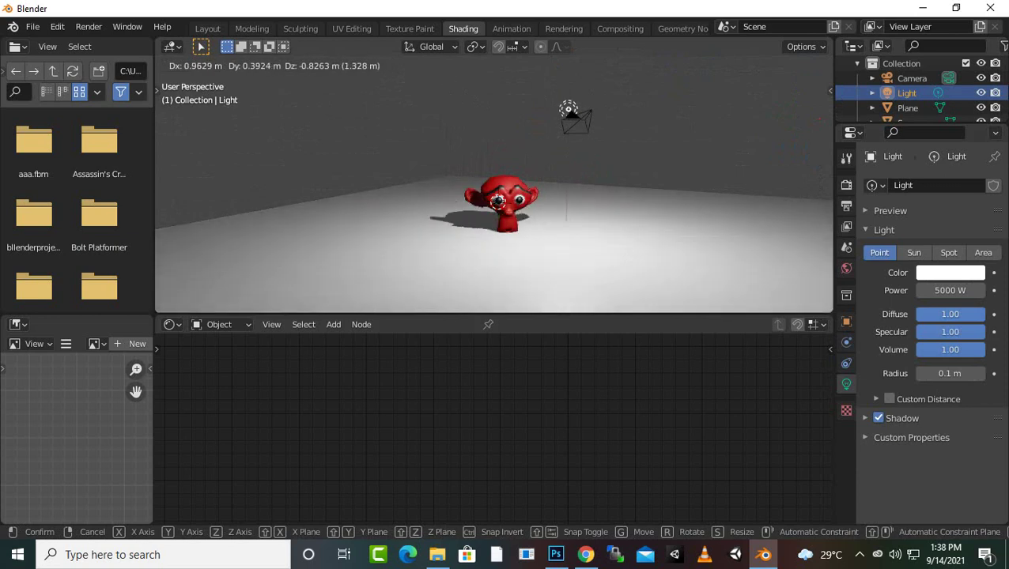
{"action": "left_click", "coordinate": [546, 90]}
{"action": "scroll", "coordinate": [495, 190], "scroll_direction": "down", "scroll_amount": 3}
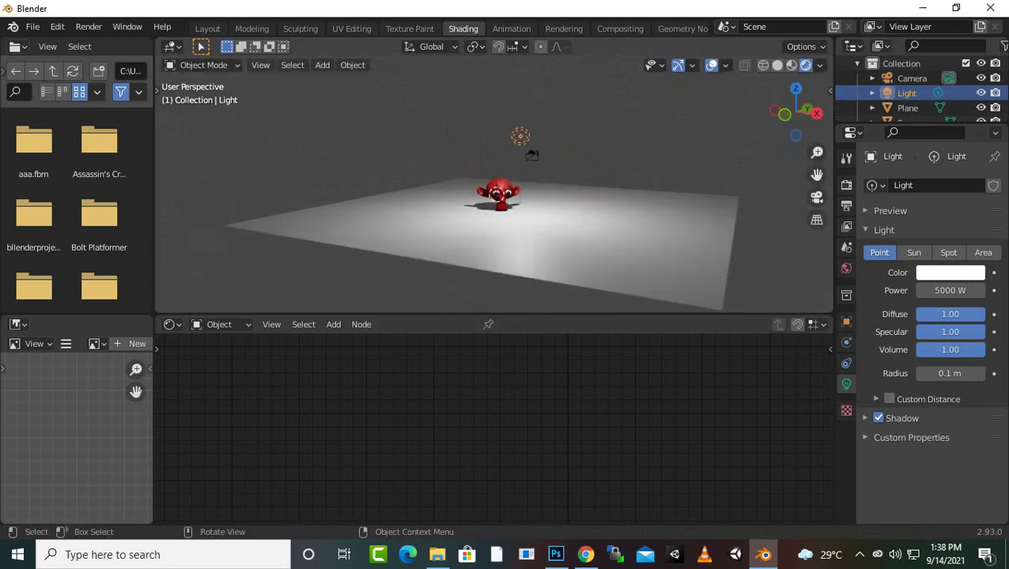
{"action": "scroll", "coordinate": [494, 189], "scroll_direction": "up", "scroll_amount": 7}
{"action": "scroll", "coordinate": [495, 190], "scroll_direction": "down", "scroll_amount": 1}
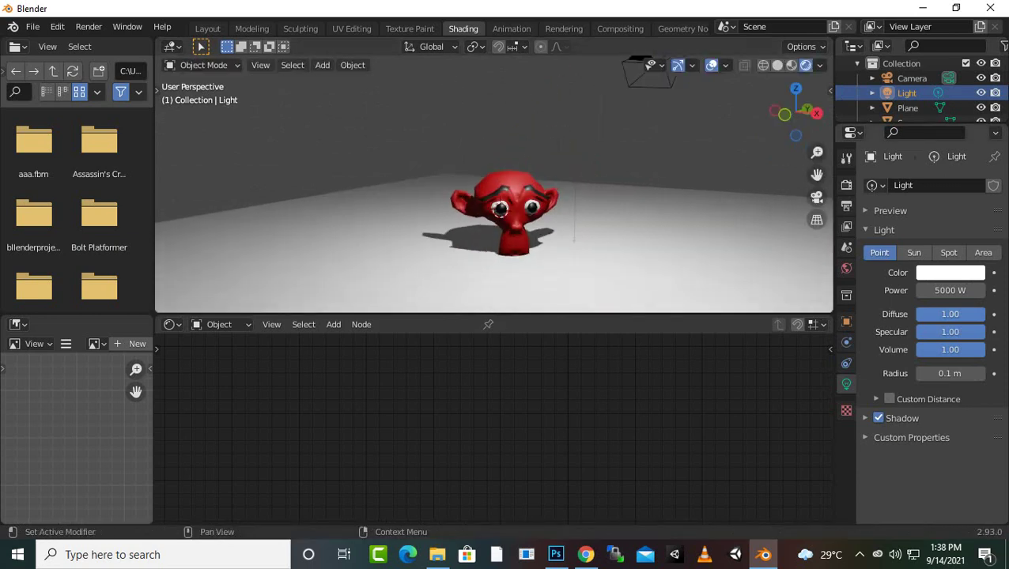
Confirm the light's power at 5000 W and render the scene as a still image
{"action": "left_click", "coordinate": [949, 290]}
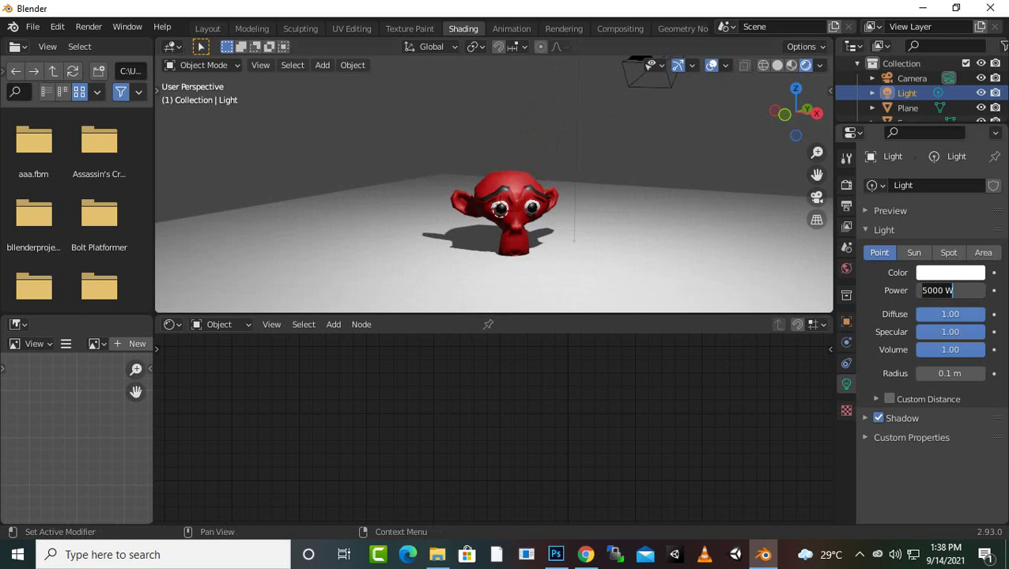
{"action": "key", "text": "Return"}
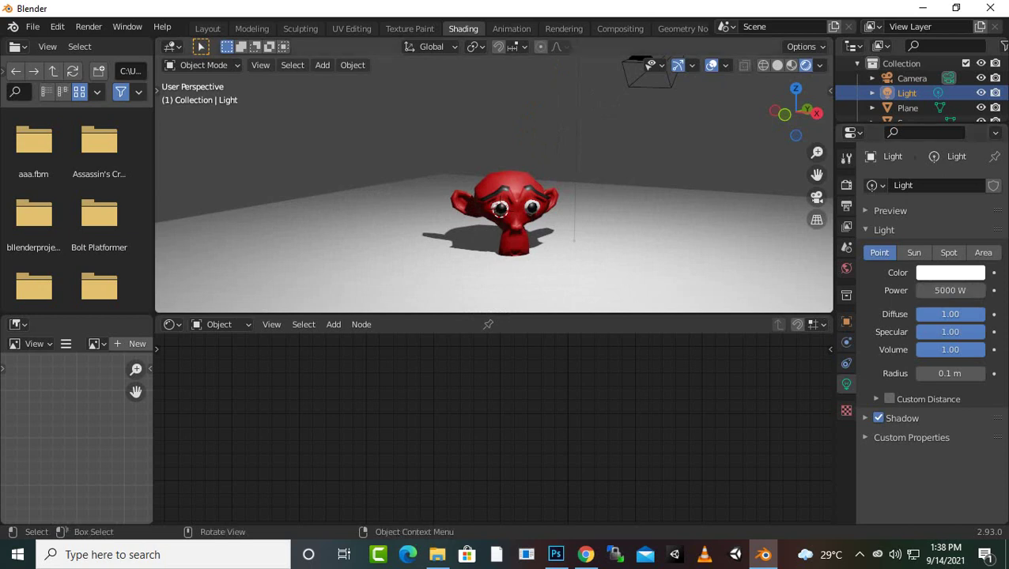
{"action": "key", "text": "F12"}
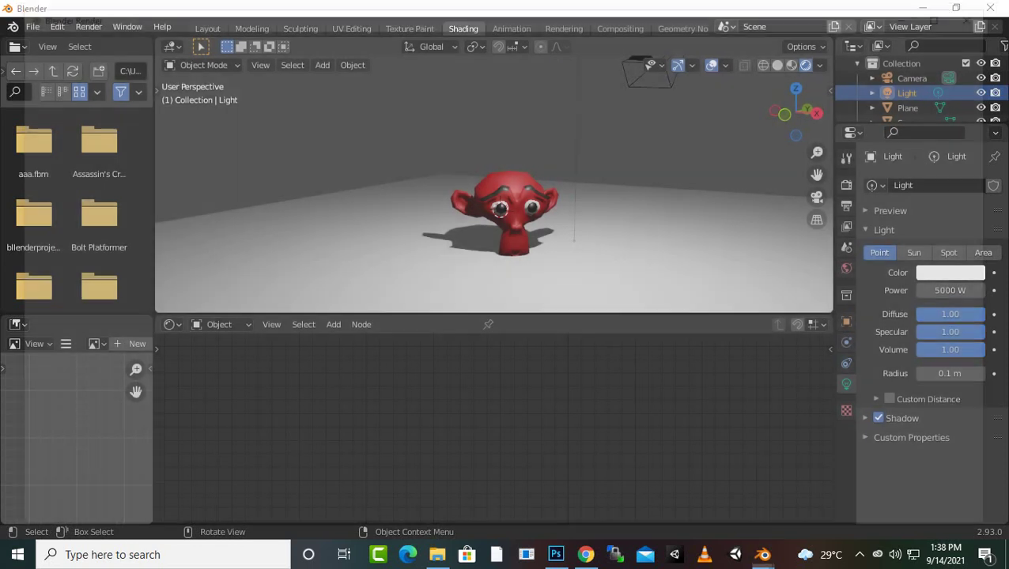